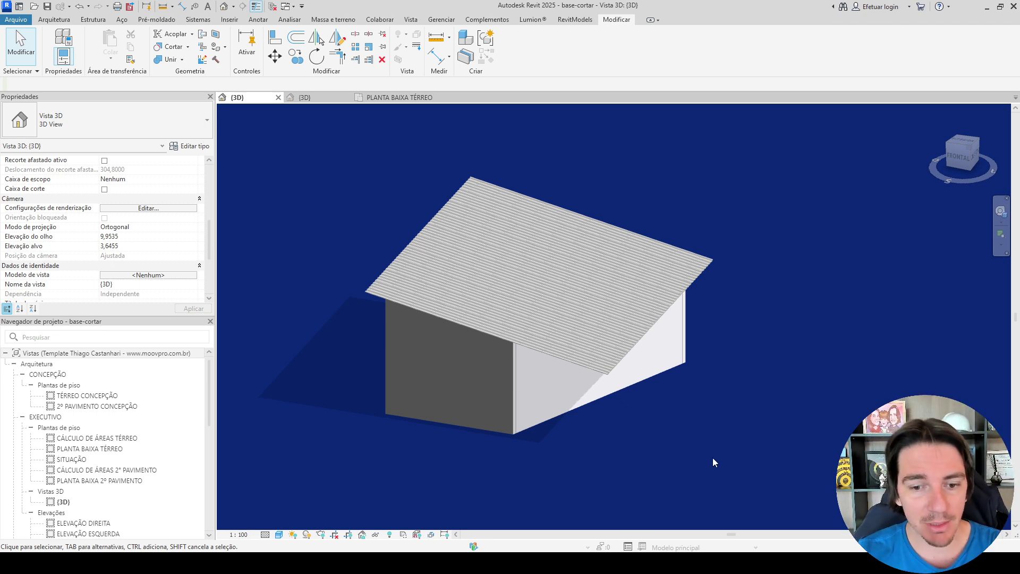
Examine the sloped trapezoidal tile roof and the walls beneath it from above and below, selecting a single tile.
middle_click_drag(712, 457, 688, 338, "shift")
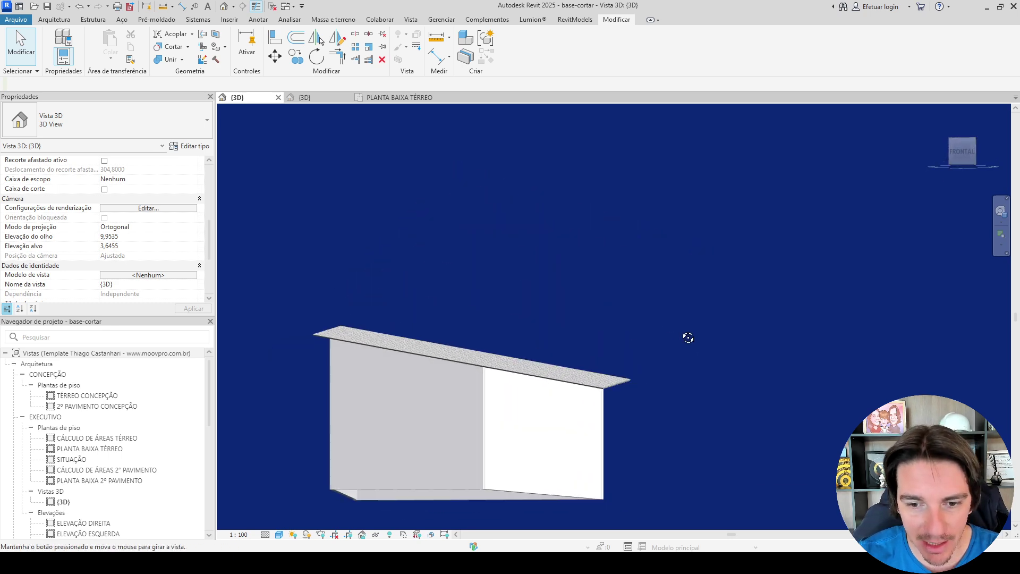
left_click(549, 426)
middle_click_drag(549, 425, 701, 372, "shift")
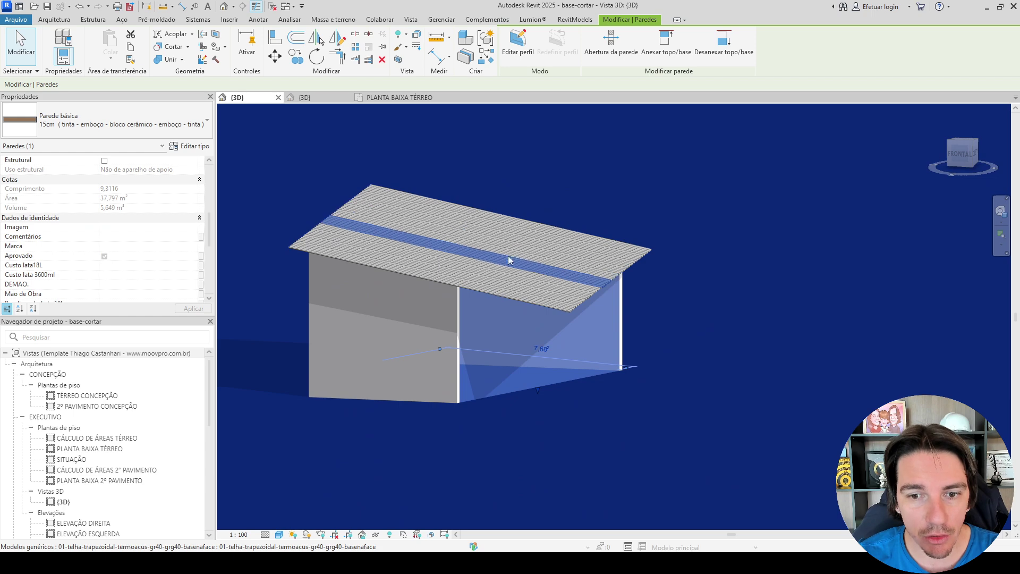
left_click(508, 260)
scroll(404, 266, "up", 2)
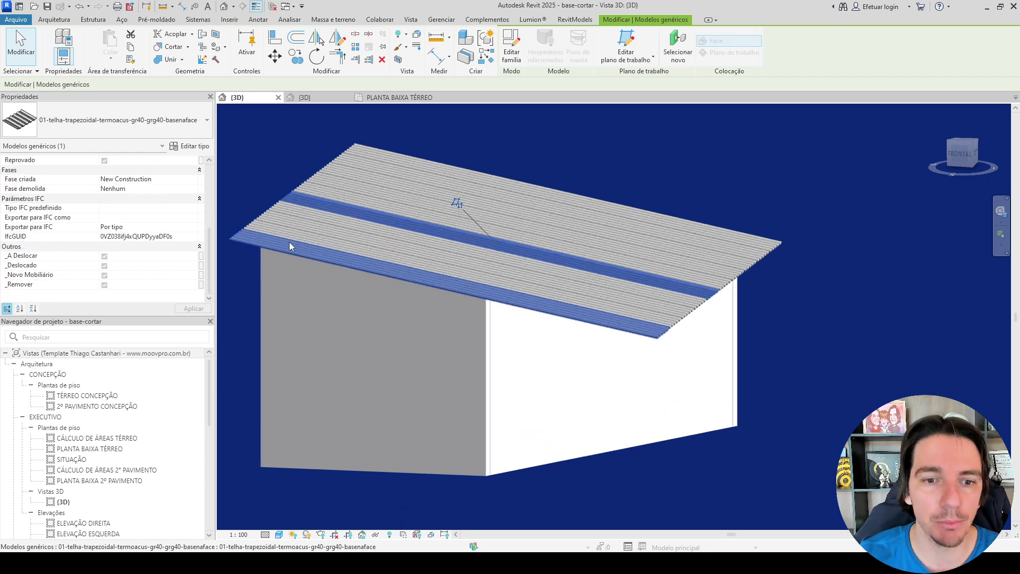
middle_click_drag(797, 404, 763, 244, "shift")
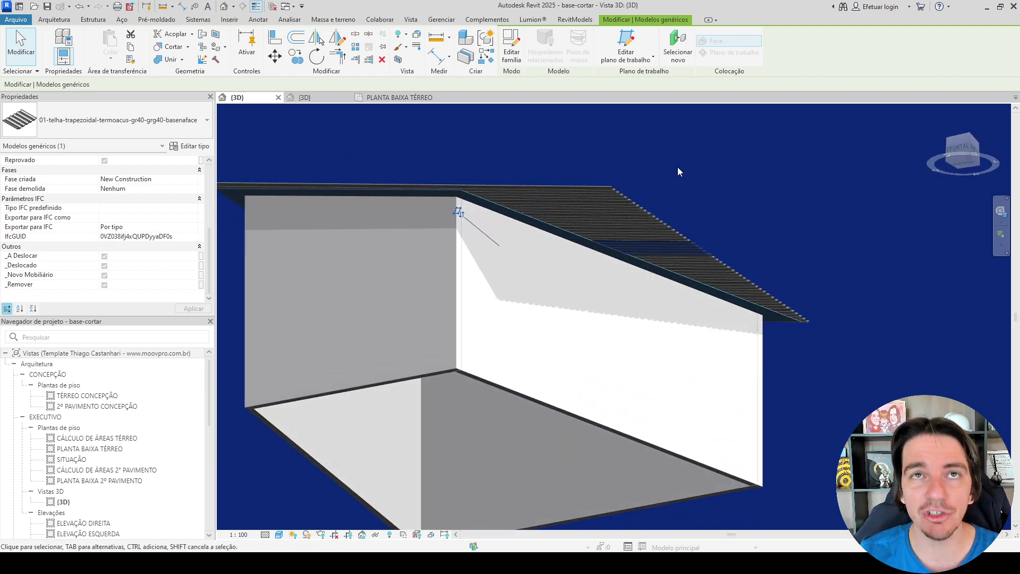
middle_click_drag(677, 167, 785, 384, "shift")
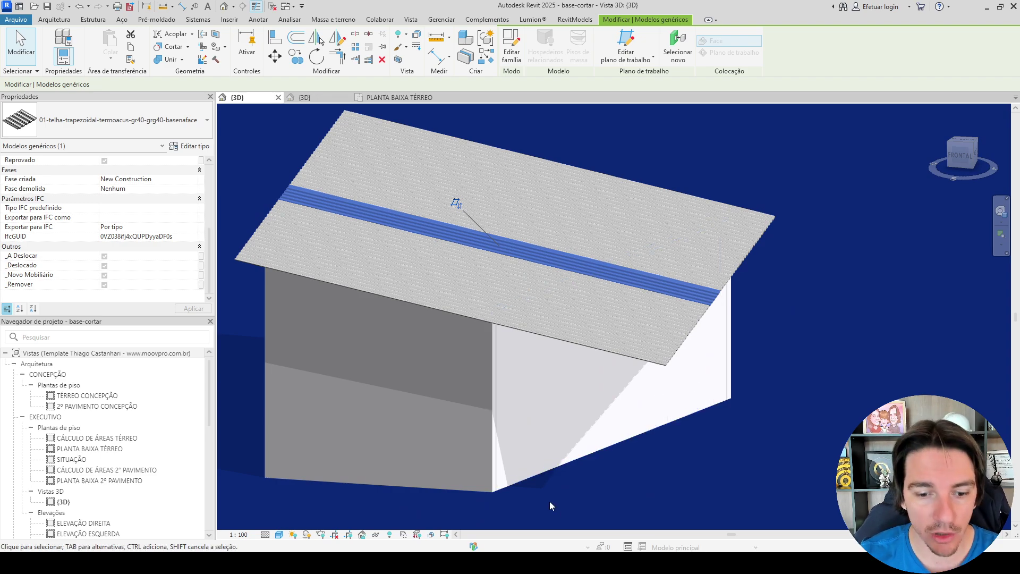
Switch to Chrome and view the reference photo of the modern two-storey house.
mouse_move(217, 563)
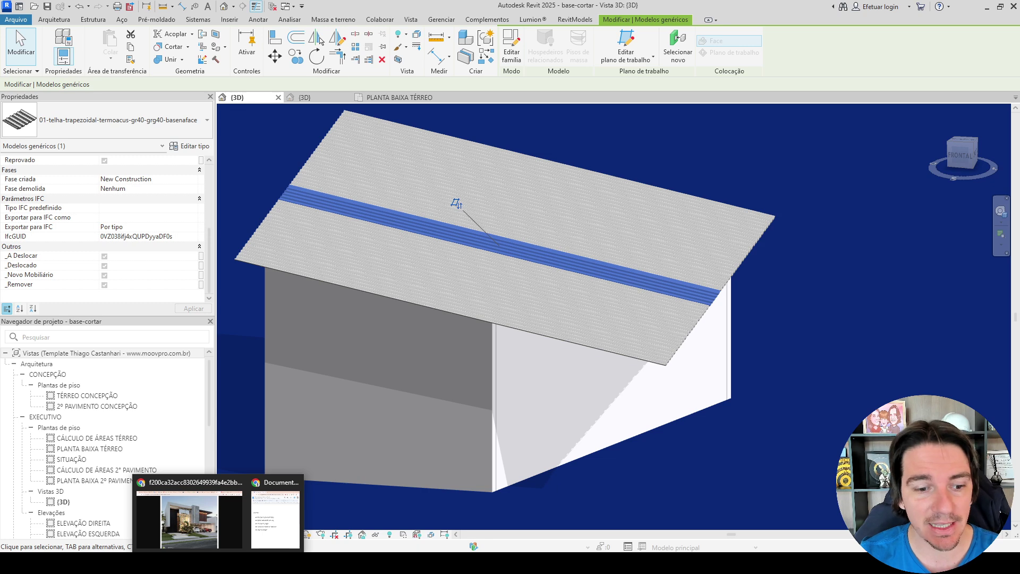
left_click(190, 523)
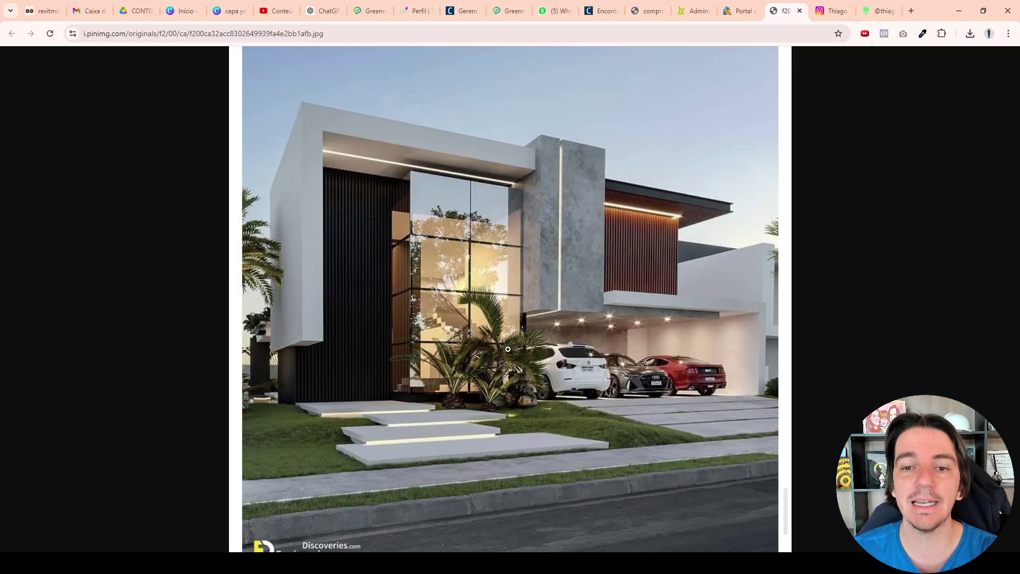
left_click(583, 237)
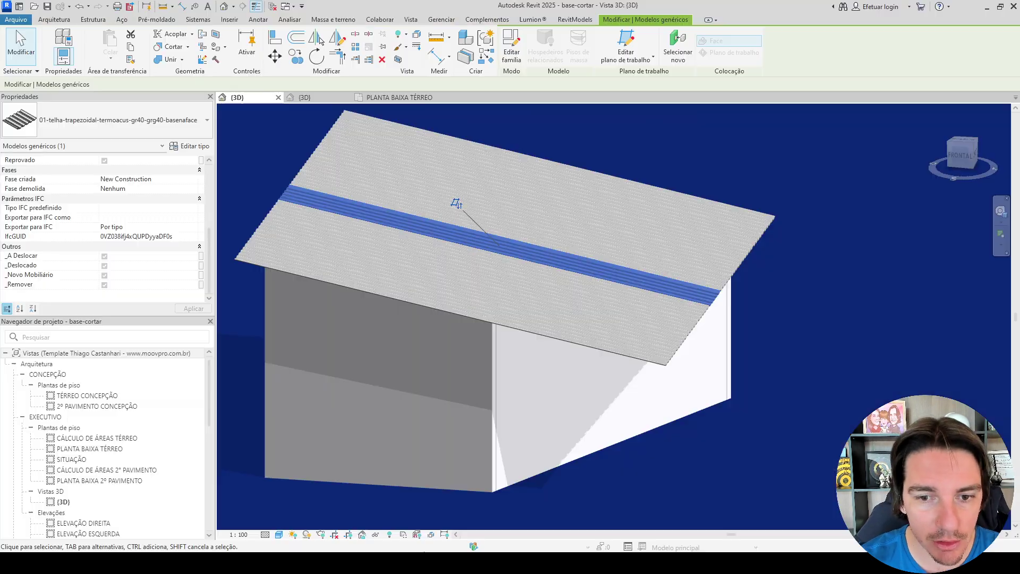
Switch back to Revit, inspect the tile roof from its other side and clear the tile selection.
middle_click_drag(455, 205, 539, 399, "shift")
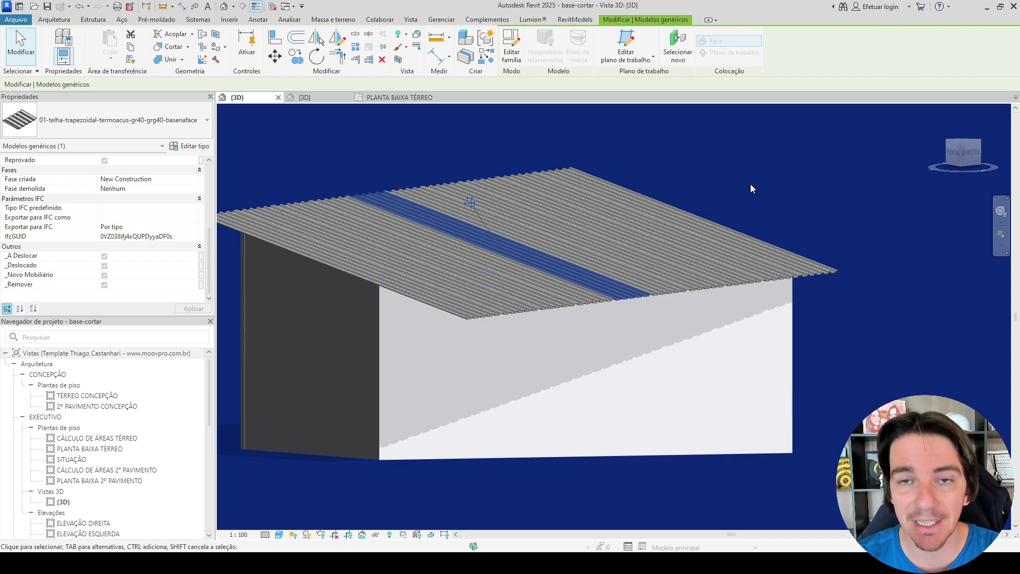
middle_click_drag(750, 184, 582, 260, "shift")
key("Escape")
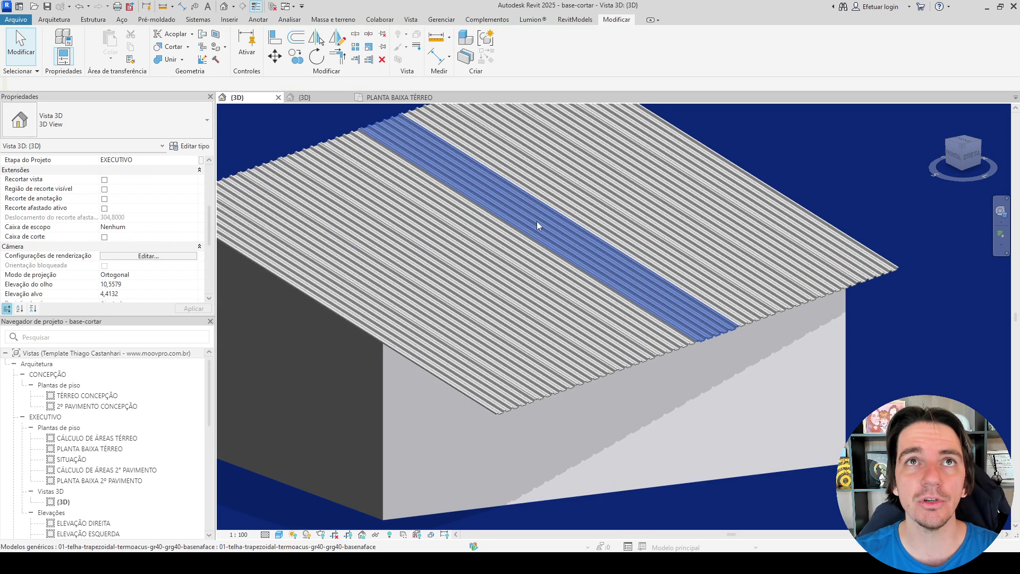
Open the Revit Models plugin's family library and browse through its recent families.
left_click(574, 21)
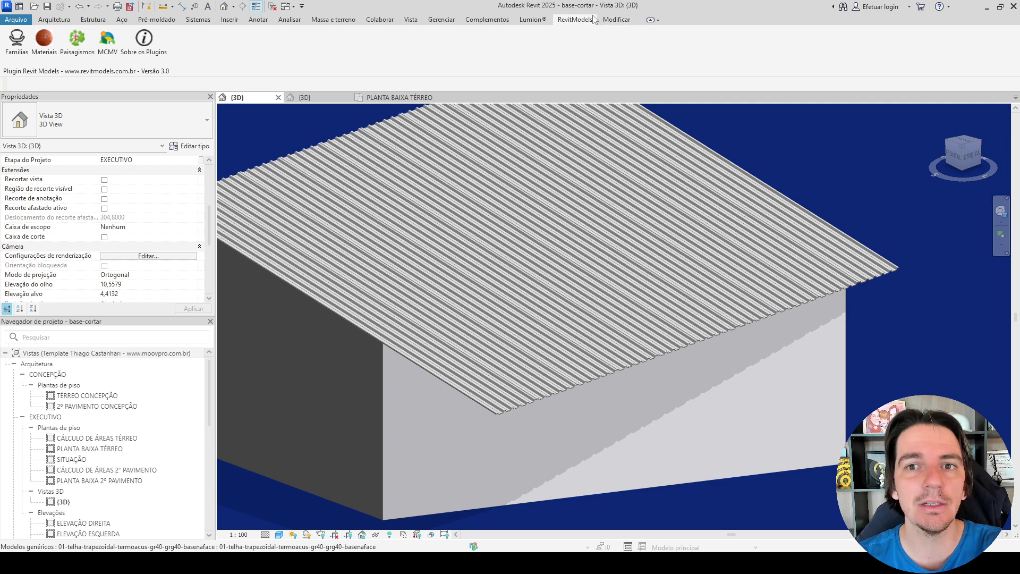
left_click(17, 41)
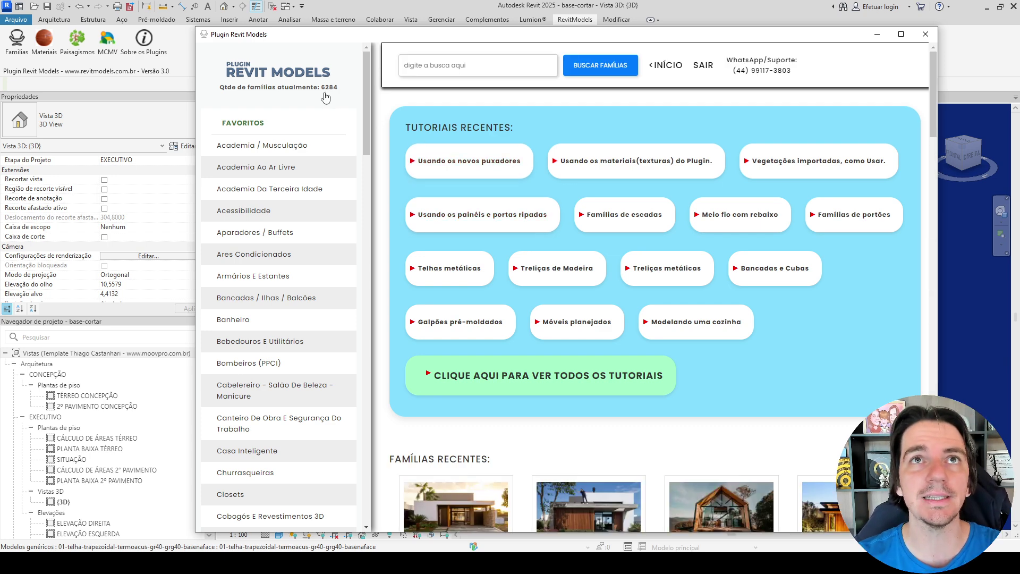
scroll(444, 123, "down", 4)
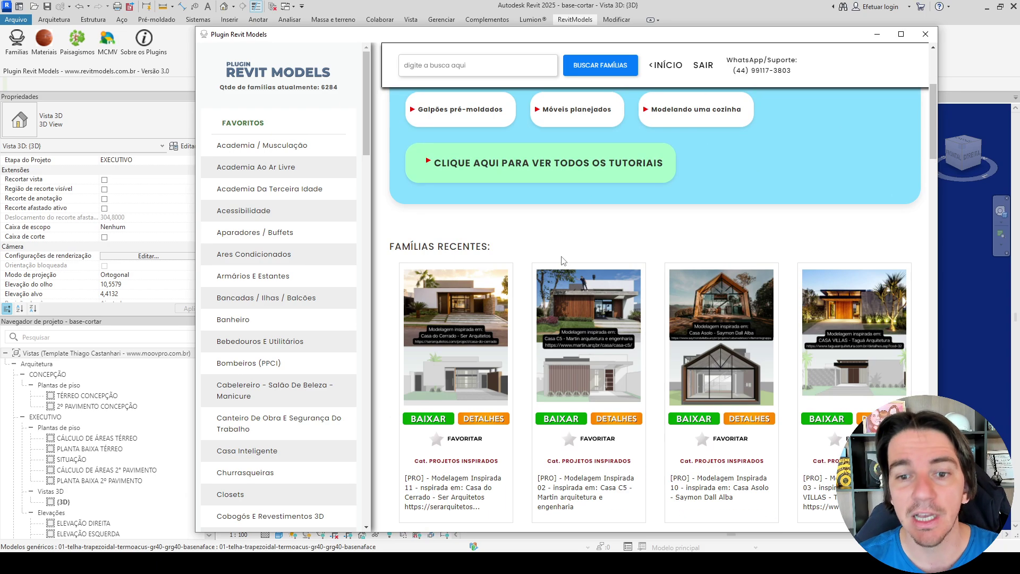
scroll(696, 215, "down", 5)
scroll(646, 227, "down", 3)
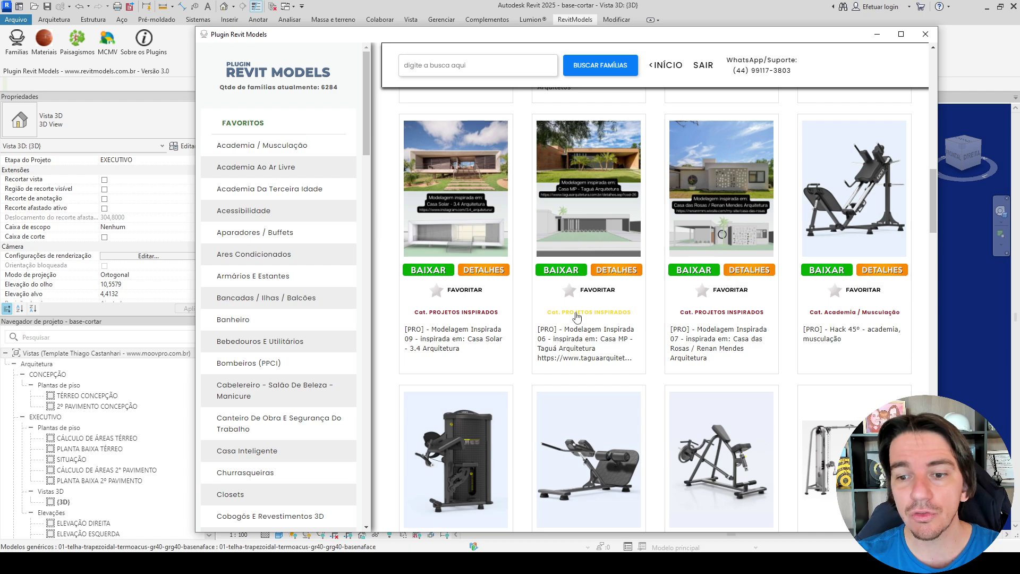
scroll(685, 292, "down", 4)
scroll(542, 319, "down", 15)
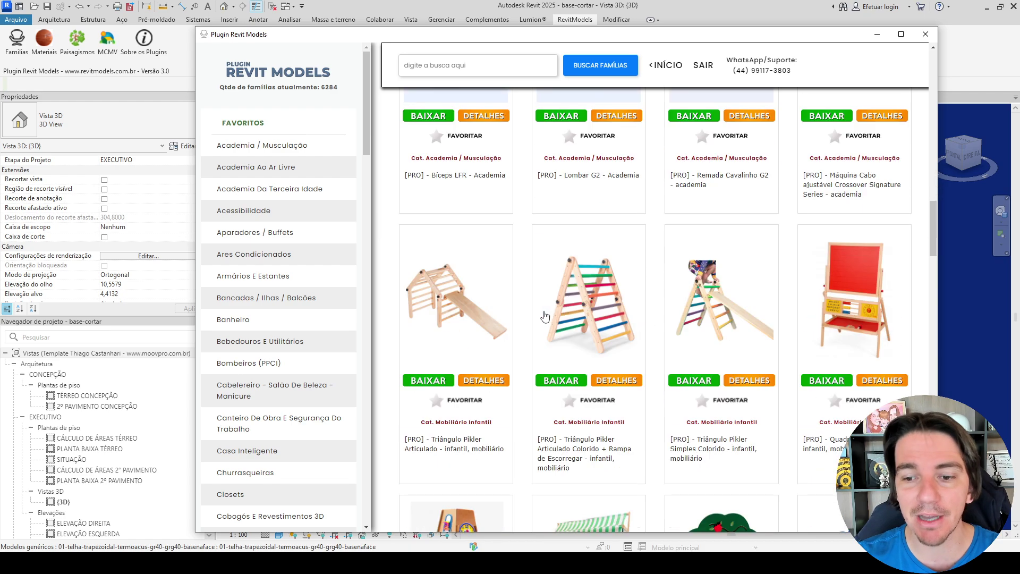
scroll(542, 317, "down", 5)
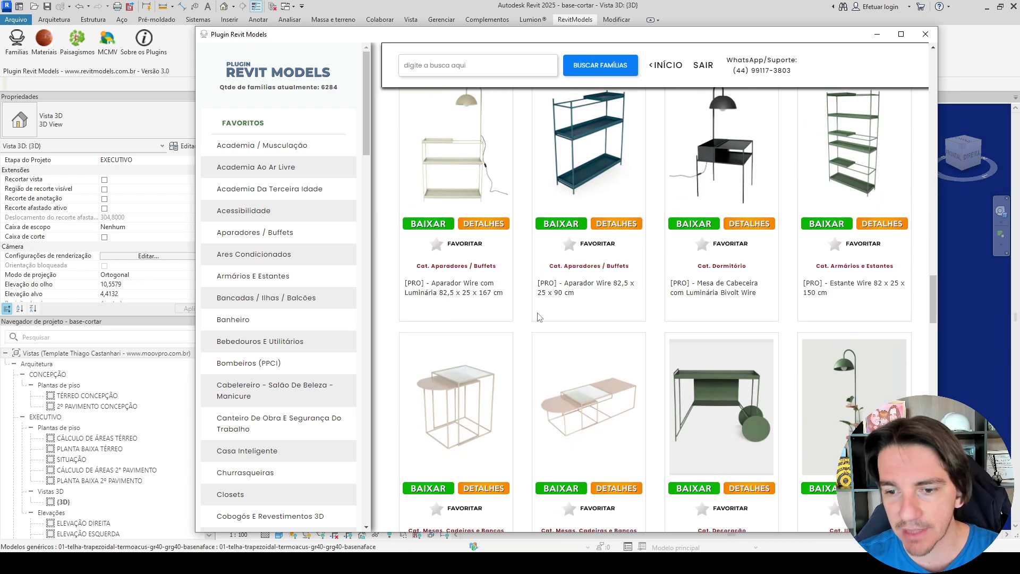
scroll(535, 318, "down", 3)
scroll(531, 318, "up", 8)
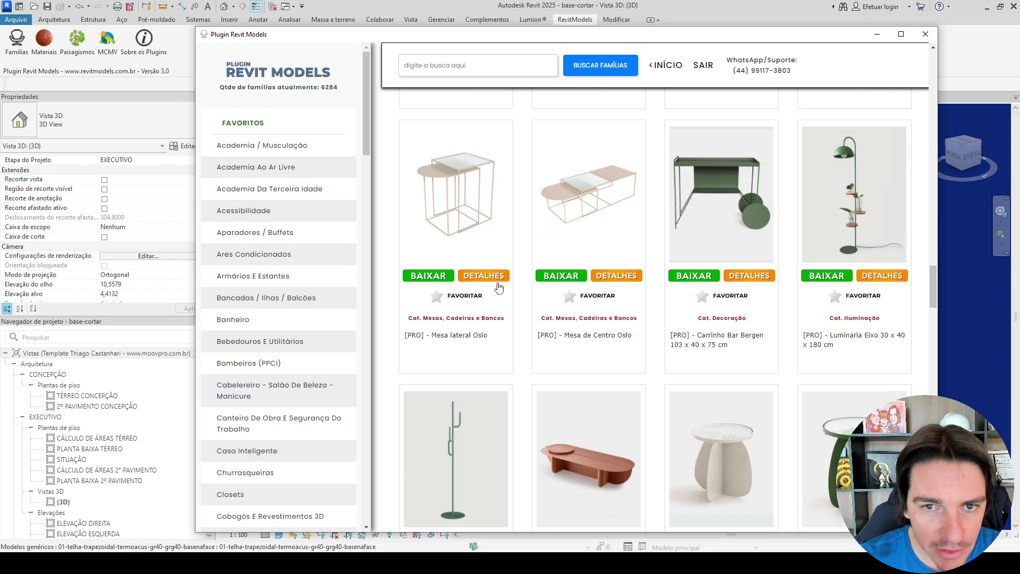
scroll(595, 240, "down", 1)
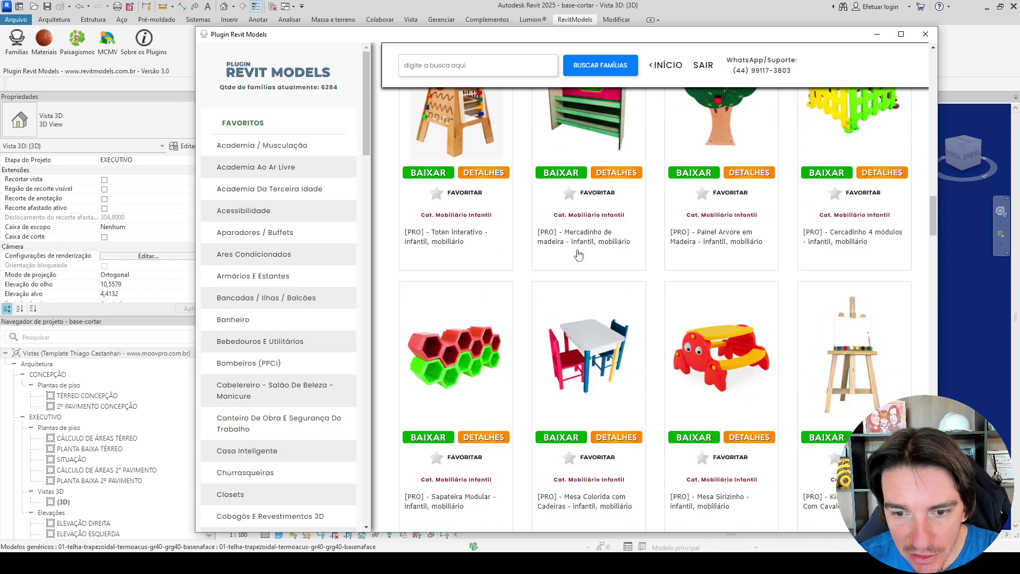
scroll(579, 253, "up", 7)
scroll(682, 345, "up", 4)
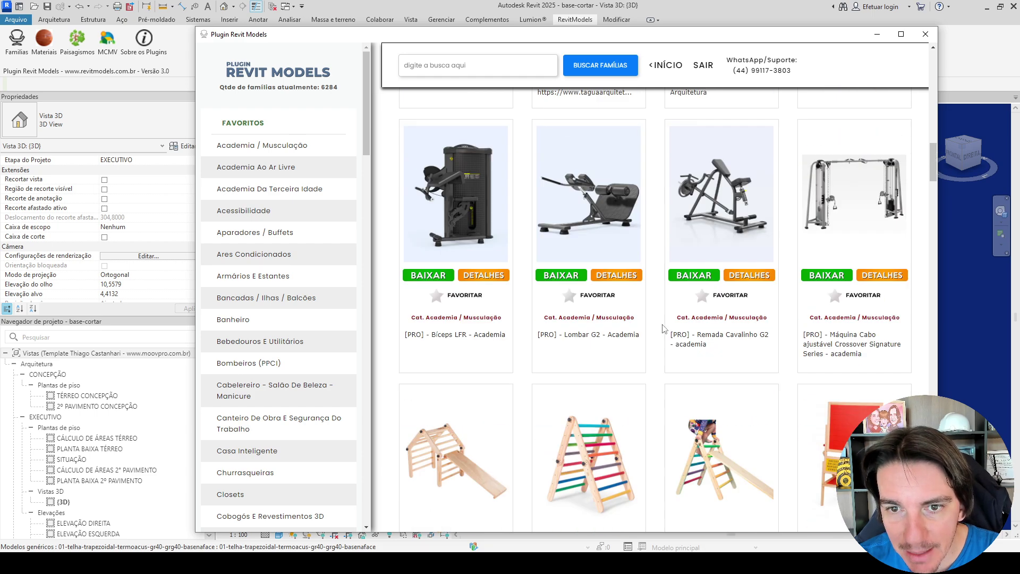
Download the "Toten interativo - infantil, mobiliário" family into the project.
scroll(531, 393, "down", 7)
left_click(431, 441)
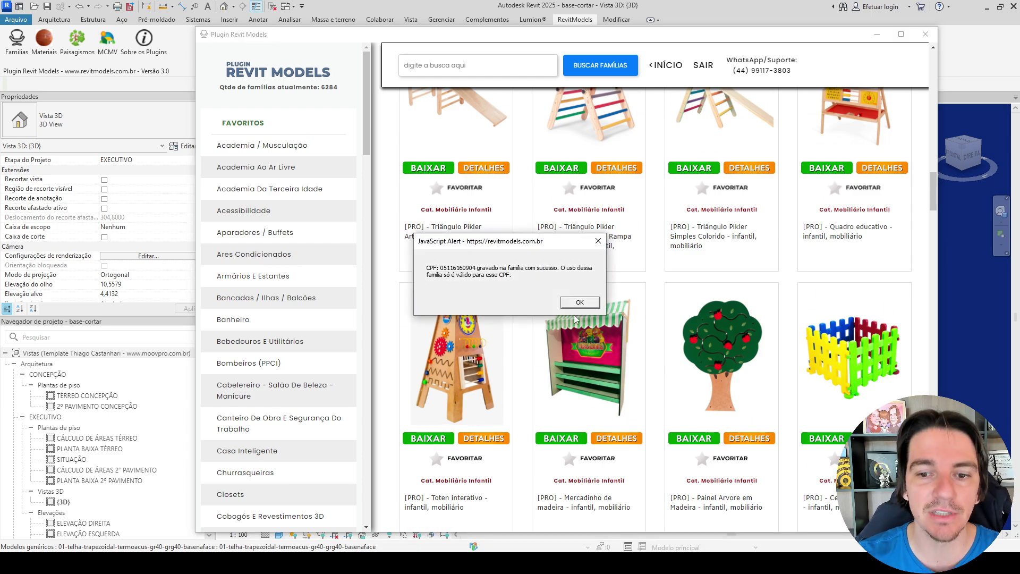
left_click(579, 298)
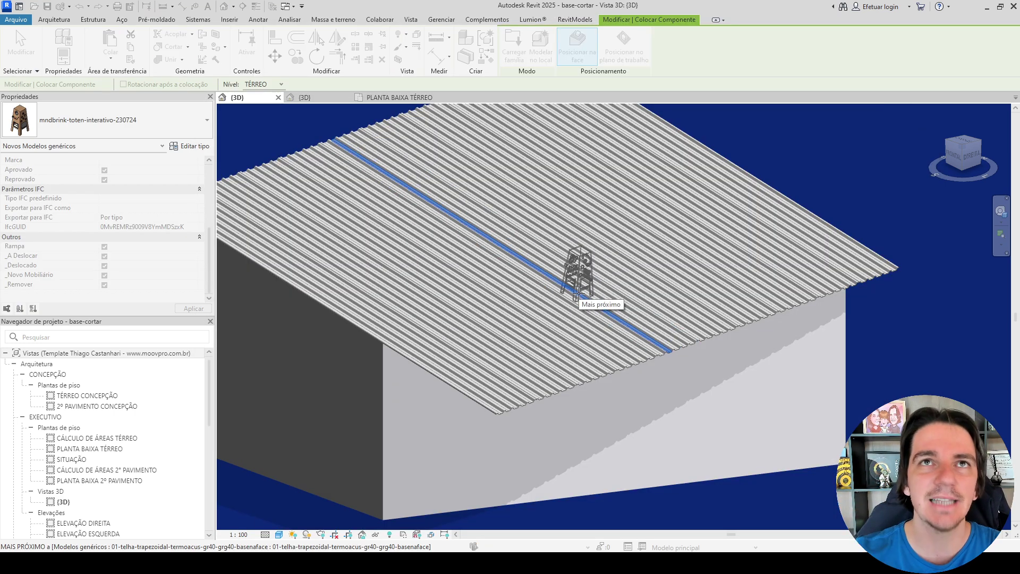
Place the interactive totem on the face of the long side wall, near its lower front corner.
scroll(547, 319, "down", 3)
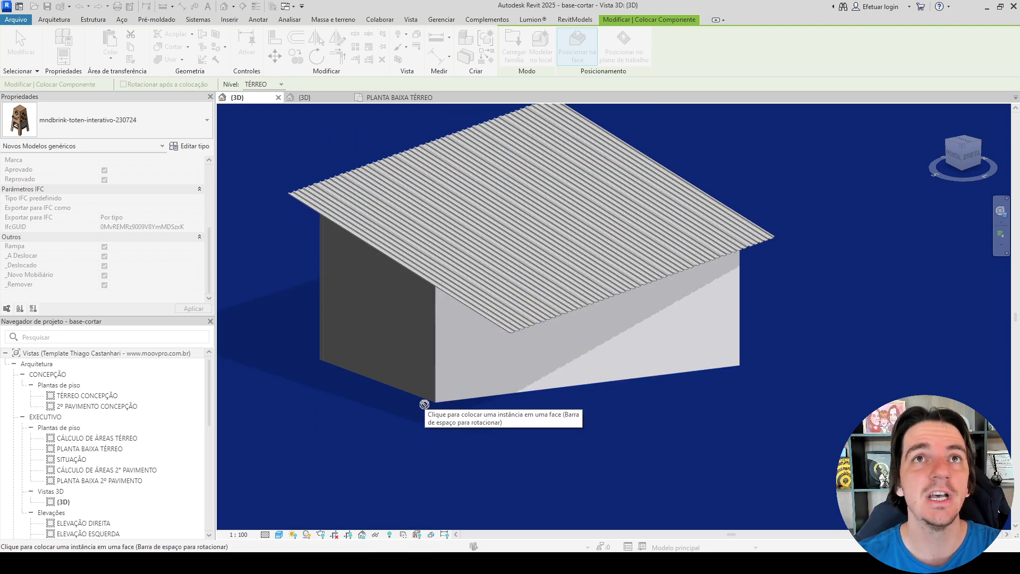
scroll(409, 398, "up", 3)
scroll(409, 398, "down", 1)
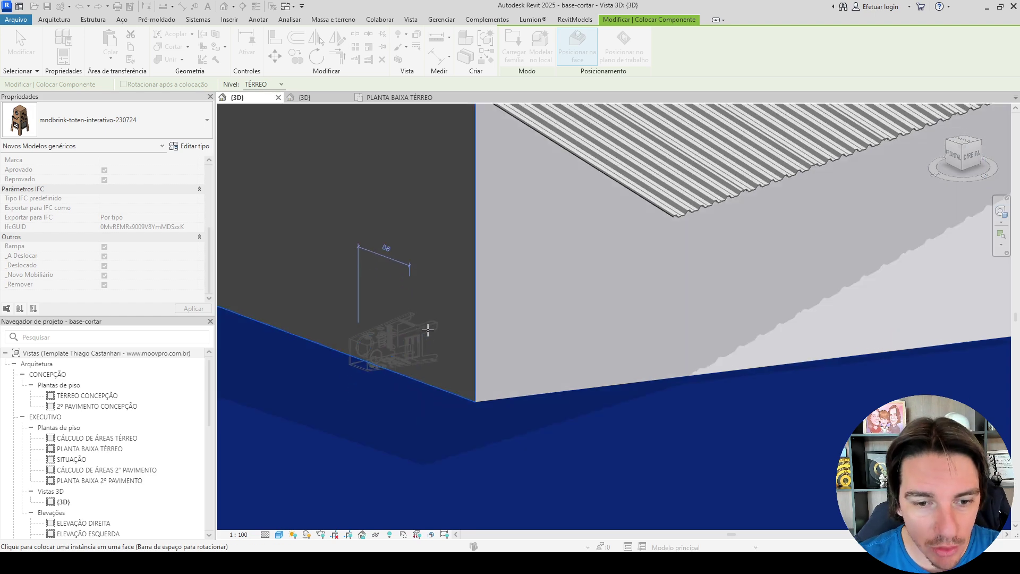
scroll(393, 329, "down", 3)
scroll(489, 313, "up", 4)
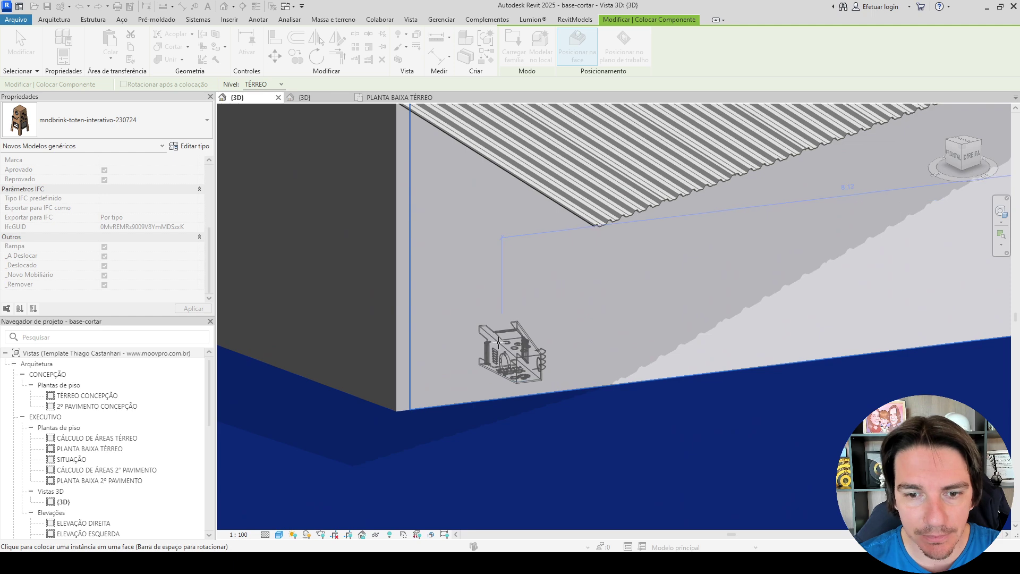
left_click(507, 353)
key("Escape")
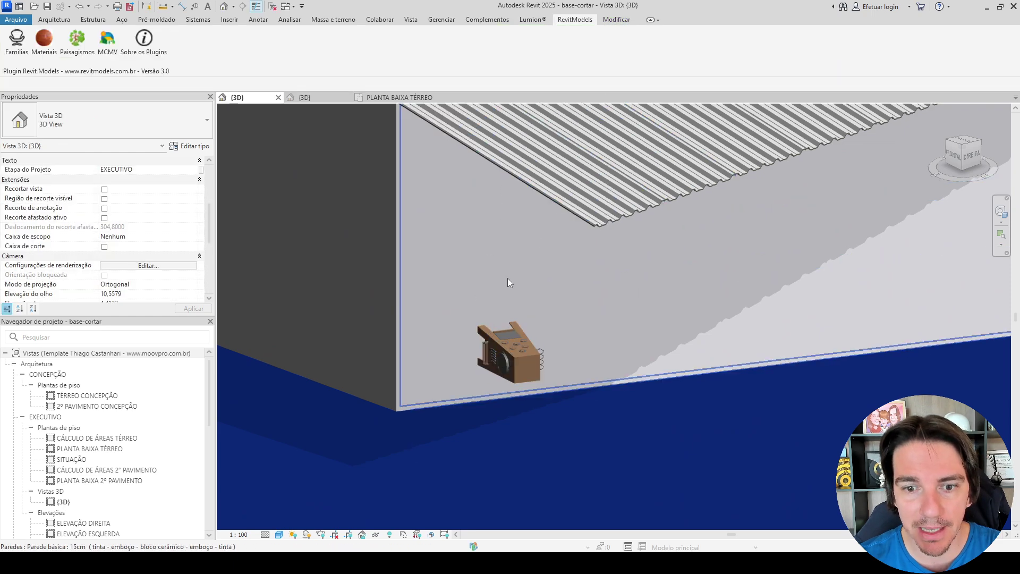
left_click(505, 354)
key("c")
key("s")
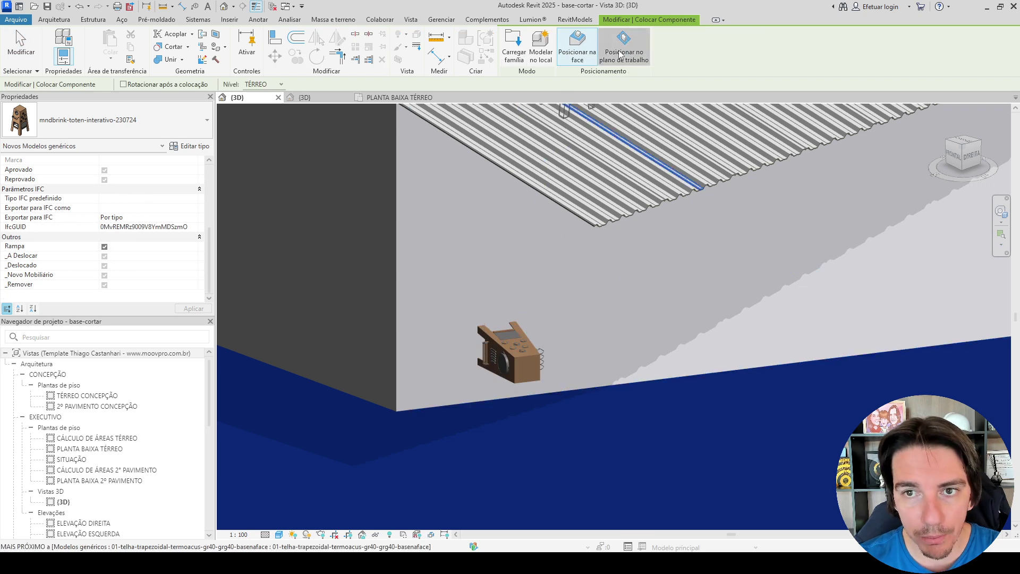
scroll(588, 360, "down", 3)
middle_click_drag(588, 360, 649, 147, "shift")
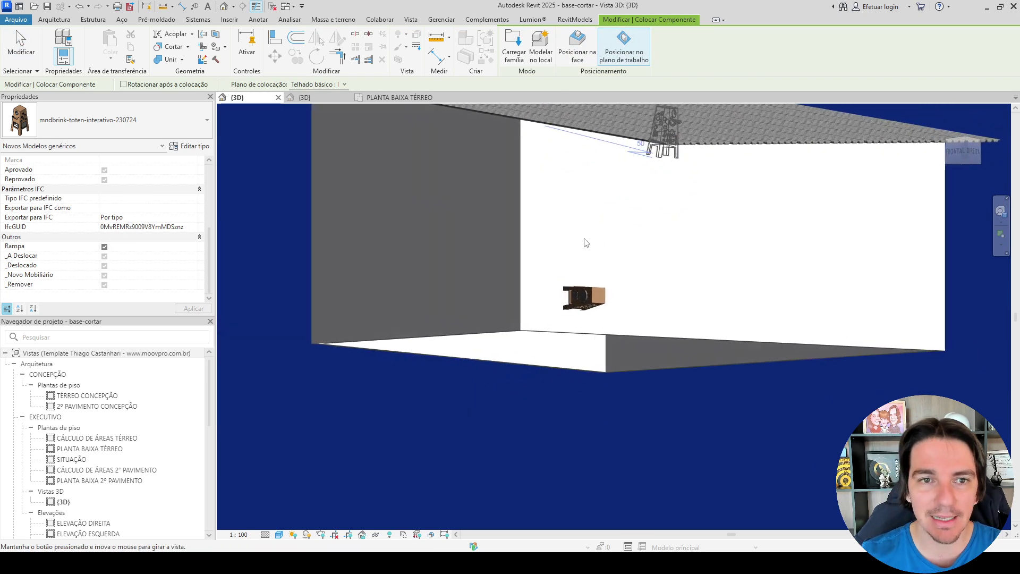
Place another interactive totem in the TÉRREO CONCEPÇÃO floor plan, in the open area outside the building.
double_click(88, 395)
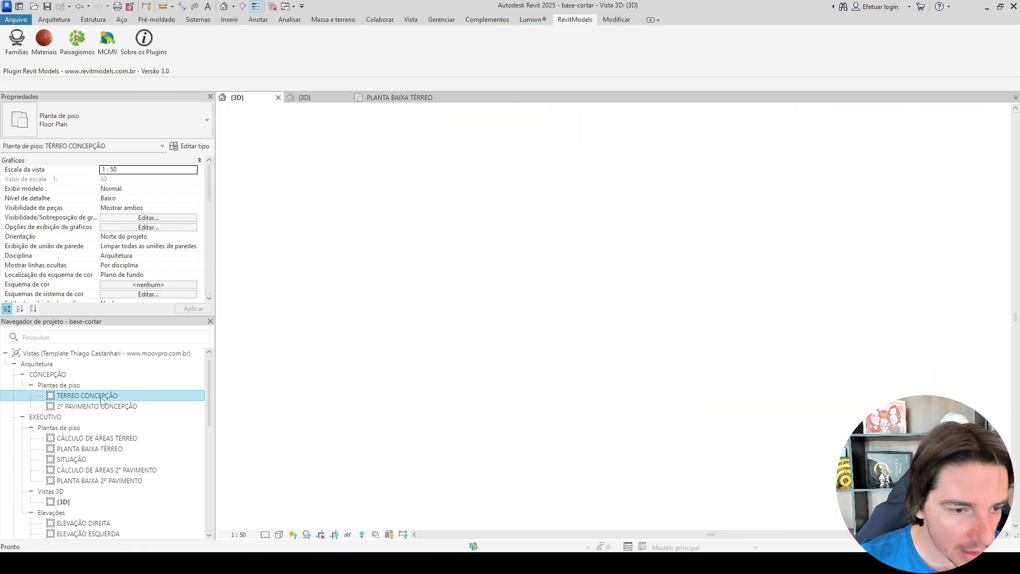
key("c")
key("m")
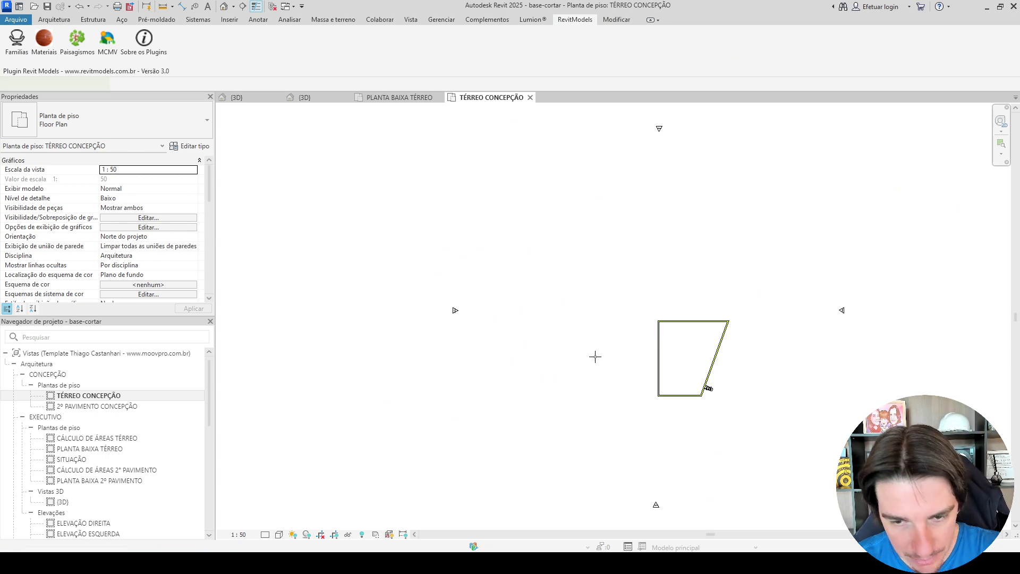
scroll(592, 356, "up", 4)
left_click(596, 358)
key("Escape")
key("Escape")
Return to the 3D view and examine the free-standing totem's carved shapes, abacus and boards up close from several sides.
key("3")
key("d")
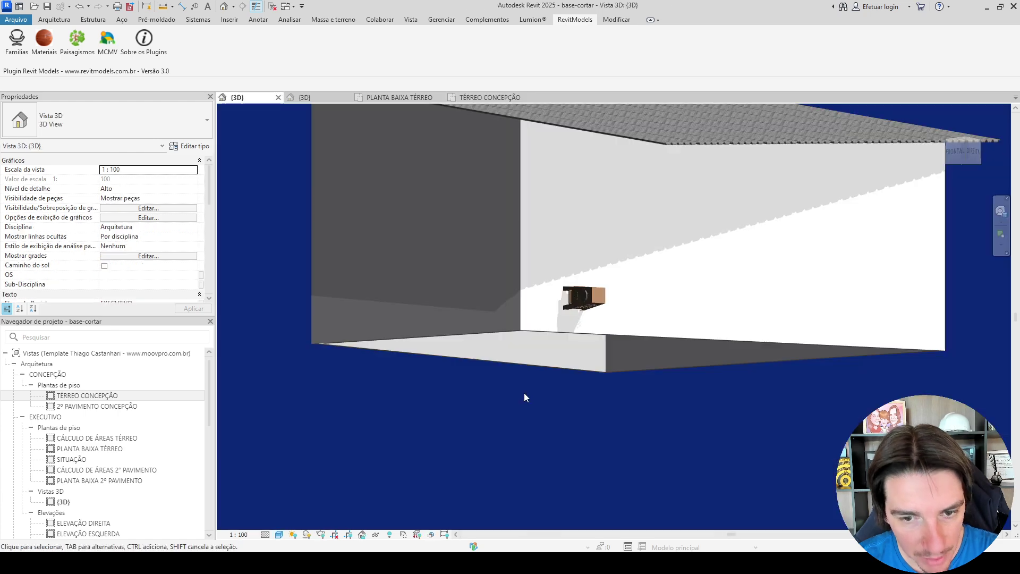
scroll(534, 348, "down", 5)
middle_click_drag(461, 366, 489, 367, "shift")
scroll(489, 366, "up", 3)
scroll(489, 367, "up", 3)
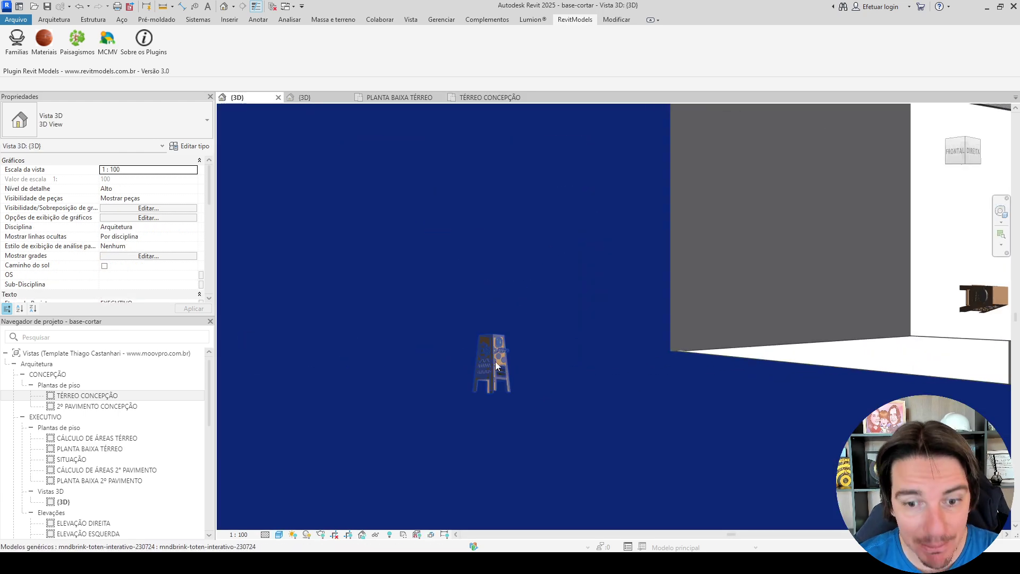
left_click(495, 361)
scroll(495, 361, "up", 5)
left_click(419, 352)
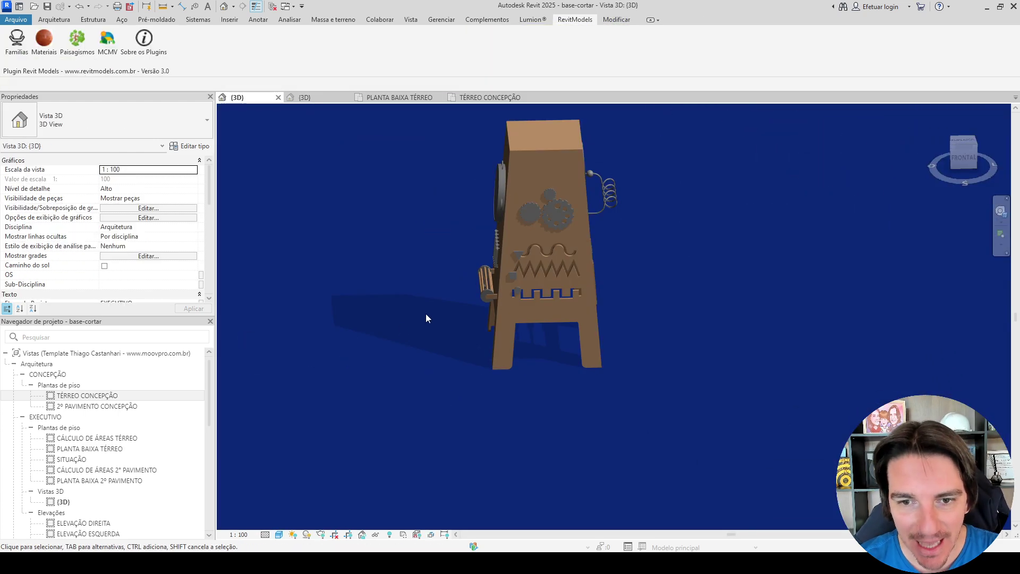
left_click(499, 305)
middle_click_drag(499, 306, 735, 275, "shift")
left_click(642, 314)
scroll(648, 234, "up", 5)
middle_click_drag(648, 234, 824, 207, "shift")
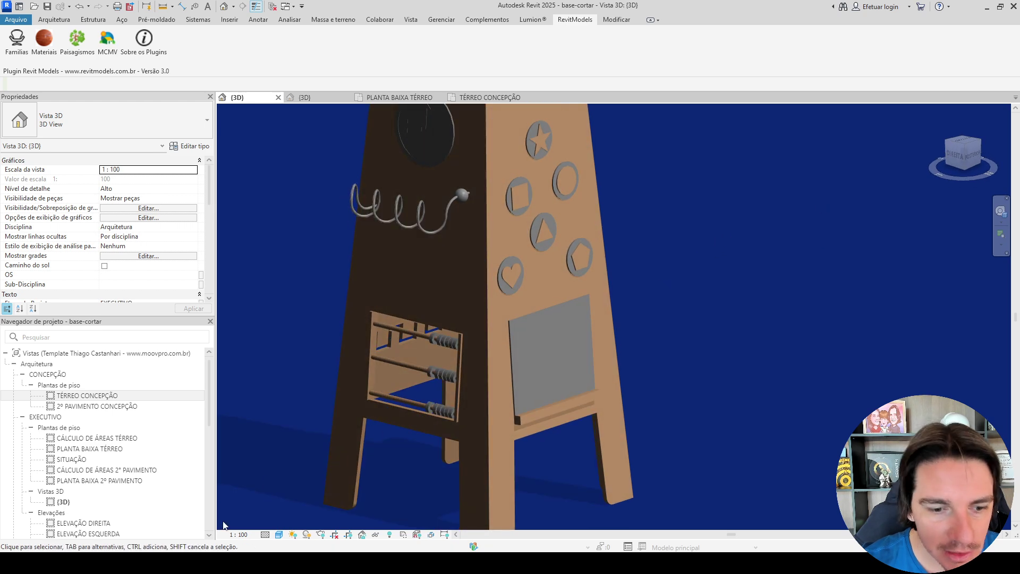
Set the 3D view's visual style to Realista.
left_click(279, 535)
left_click(295, 522)
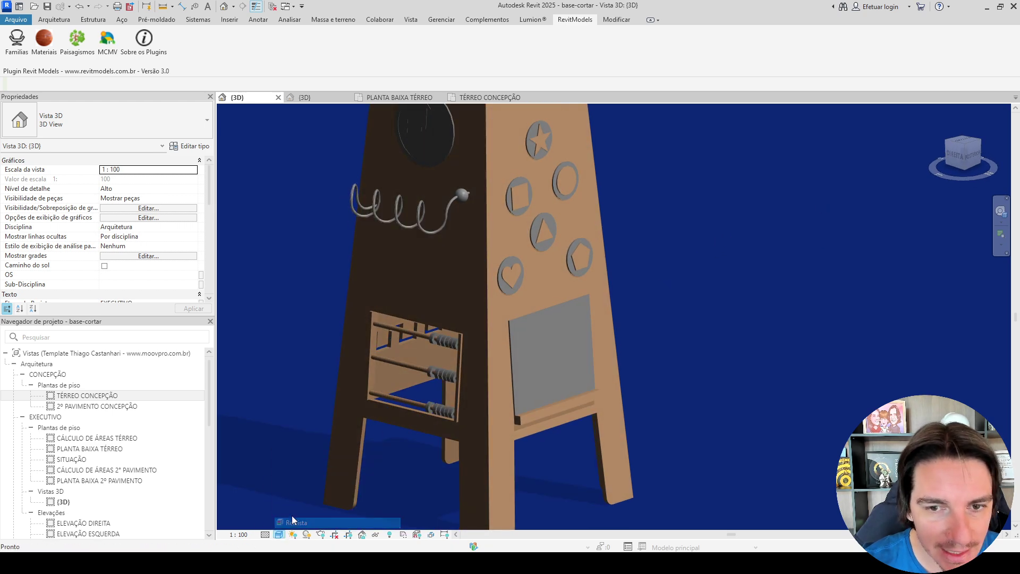
scroll(318, 396, "down", 3)
mouse_move(326, 387)
middle_mouse_down("shift")
mouse_move(396, 398)
mouse_move(326, 379)
middle_mouse_up("shift")
Temporarily isolate the free-standing interactive totem in the 3D view.
left_click(409, 351)
middle_click_drag(405, 351, 736, 353, "shift")
key("h")
key("i")
key("Escape")
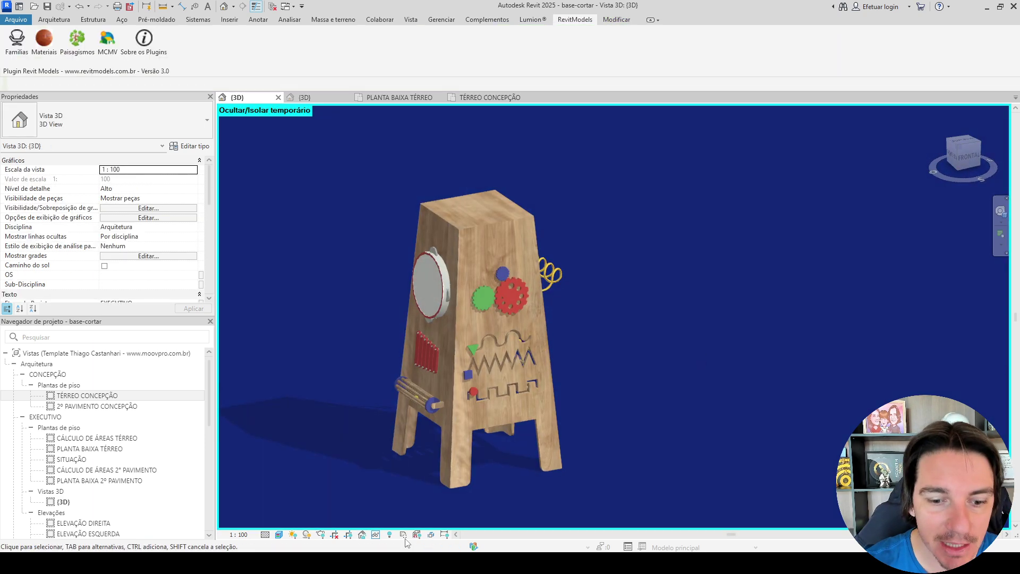
Switch back to the Revit Models plugin and browse the pet play equipment families in the Playground PET category.
mouse_move(374, 563)
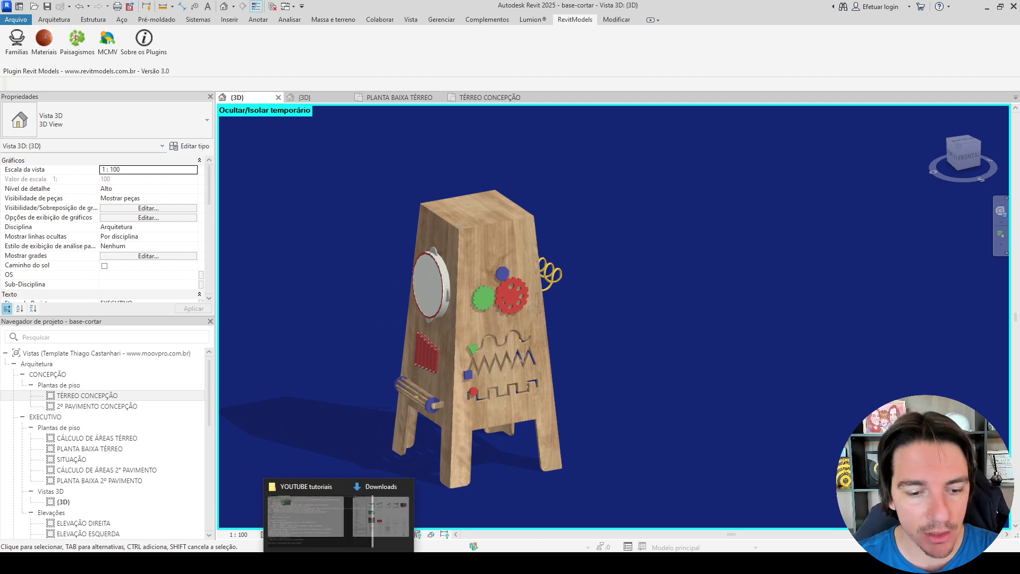
mouse_move(296, 563)
left_click(297, 518)
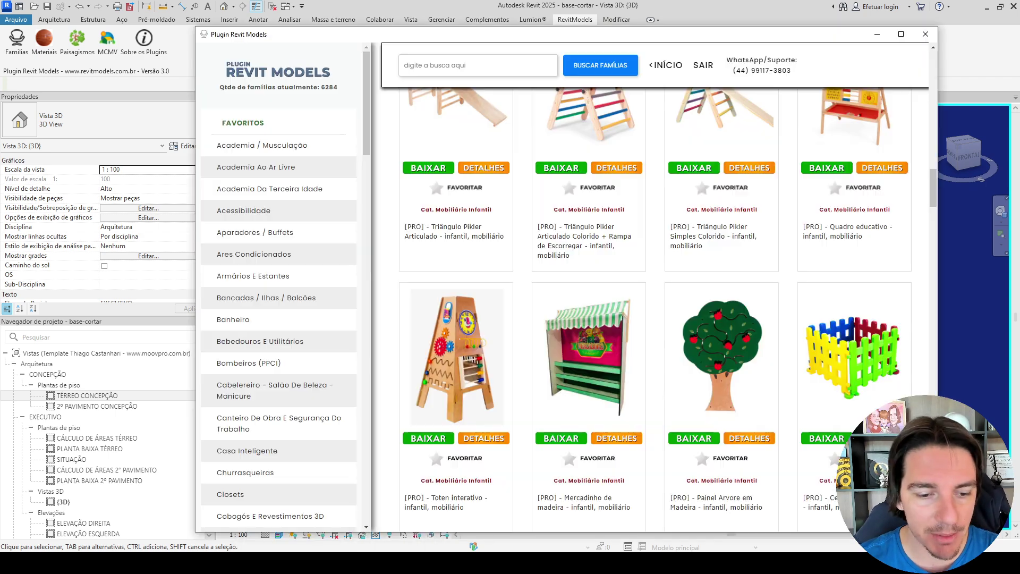
scroll(279, 325, "down", 10)
scroll(279, 325, "down", 10)
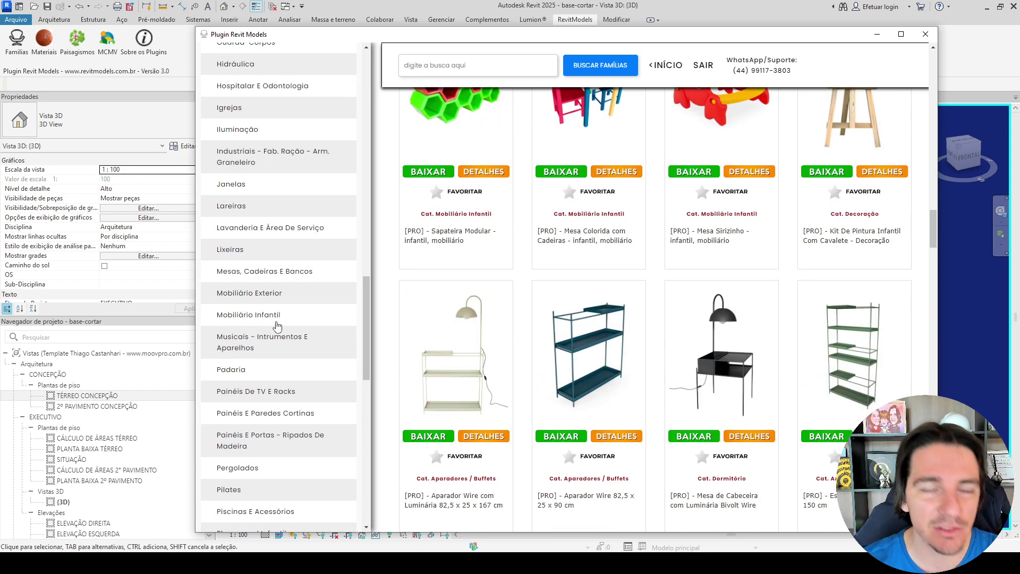
scroll(277, 325, "down", 6)
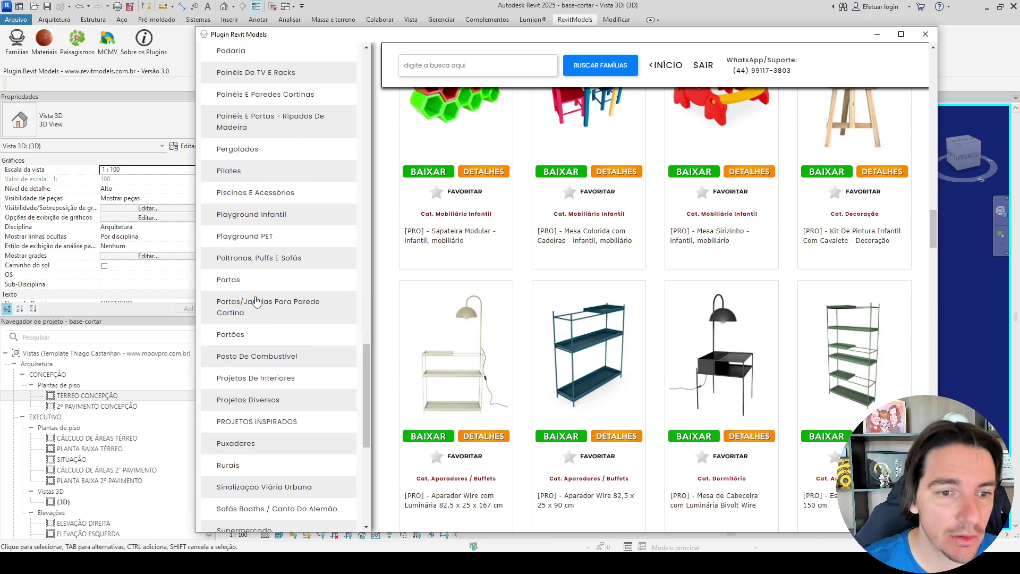
left_click(253, 237)
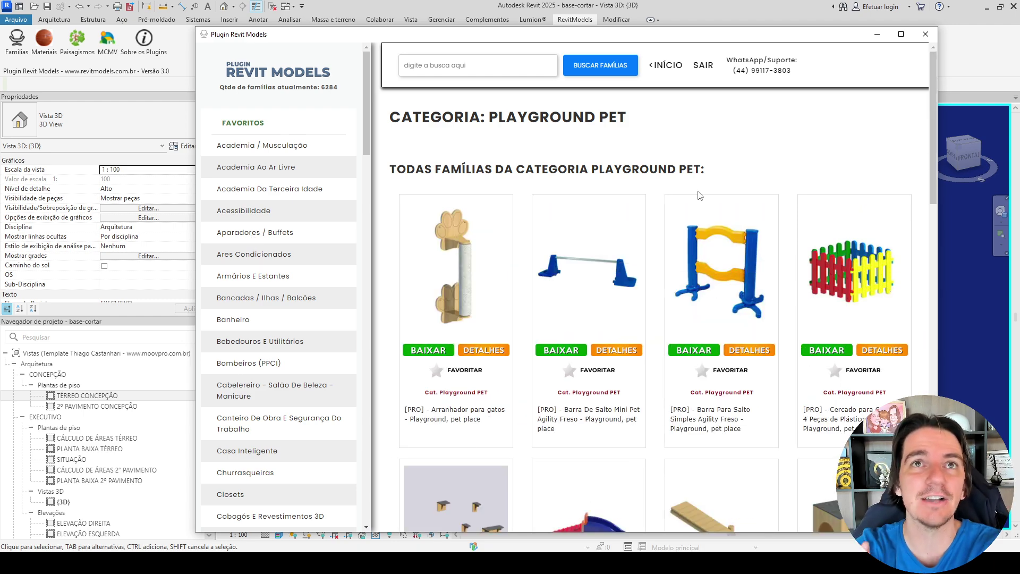
scroll(760, 181, "down", 15)
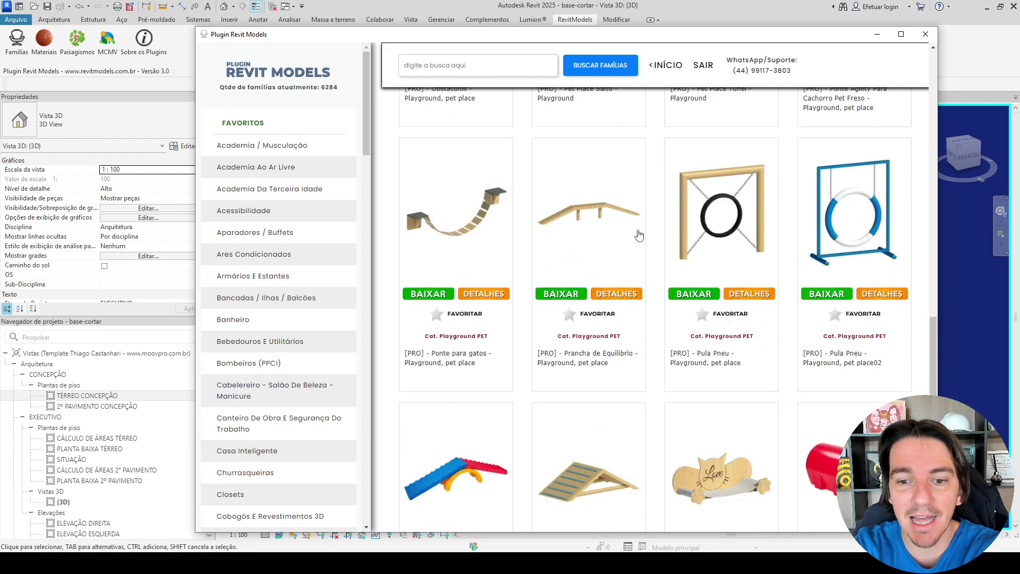
scroll(555, 253, "down", 3)
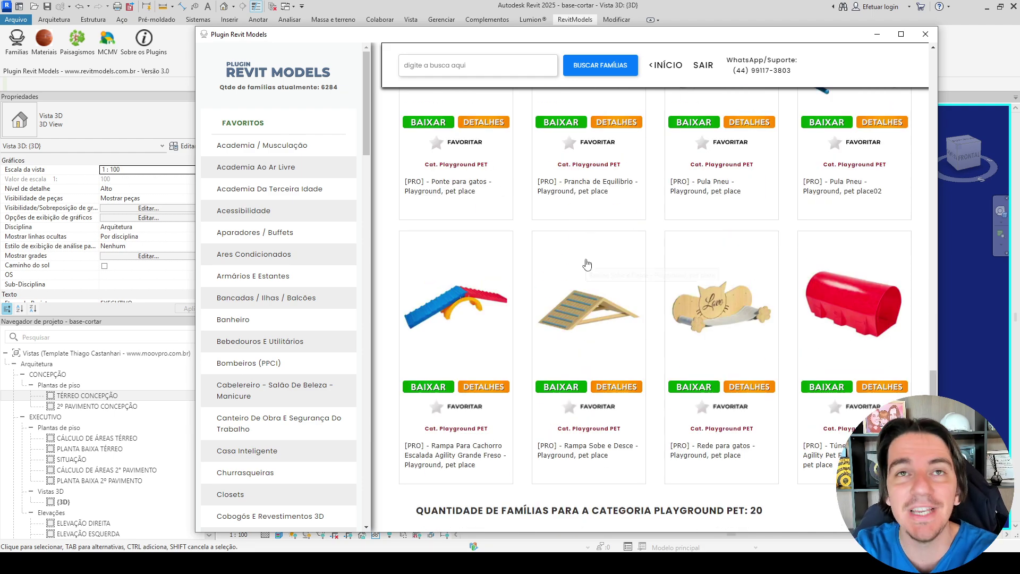
scroll(590, 265, "up", 12)
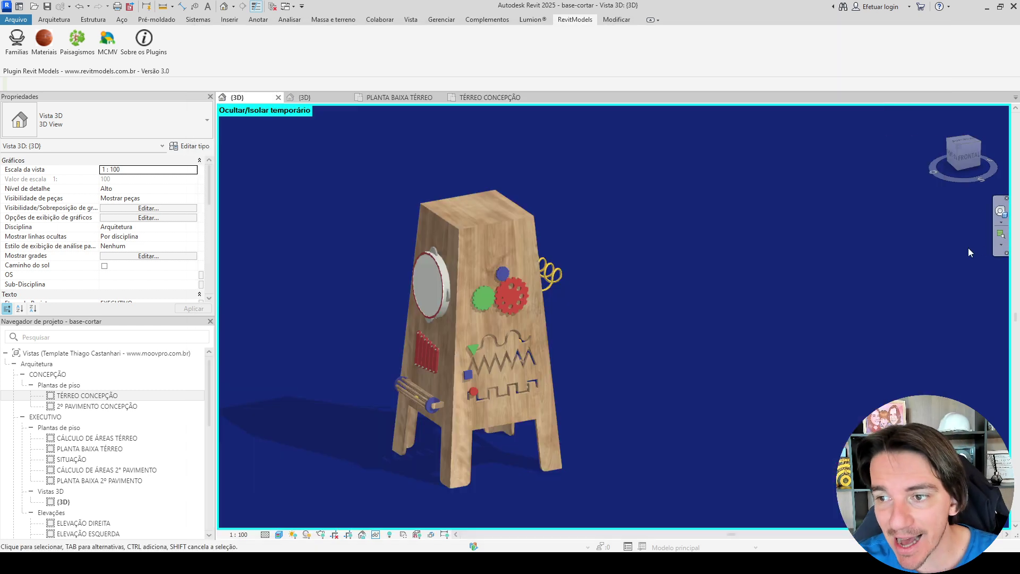
Delete the isolated free-standing interactive totem from the model.
scroll(843, 257, "down", 3)
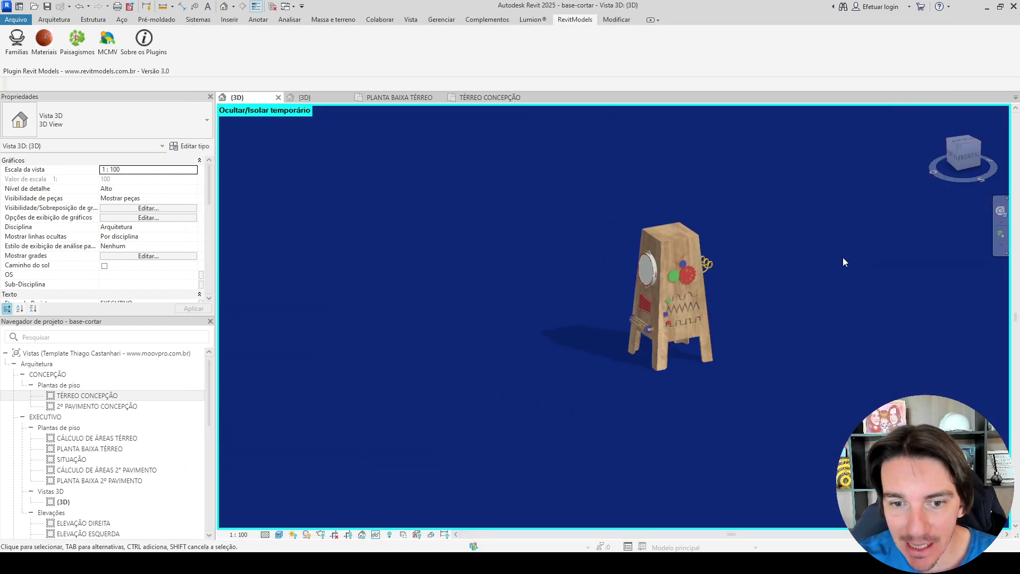
left_click(653, 279)
key("Delete")
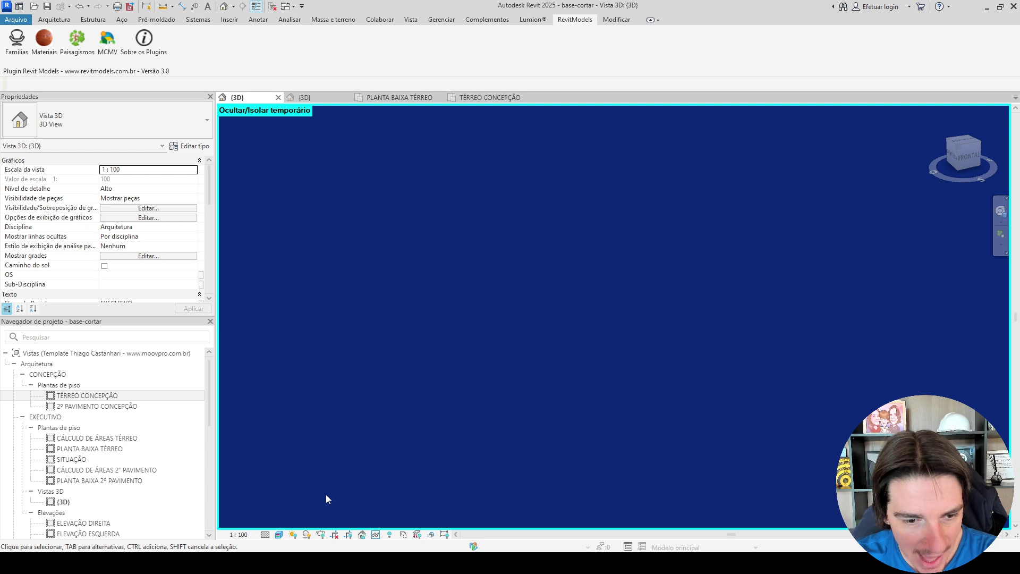
Set the 3D view's visual style to Sombreado.
left_click(276, 534)
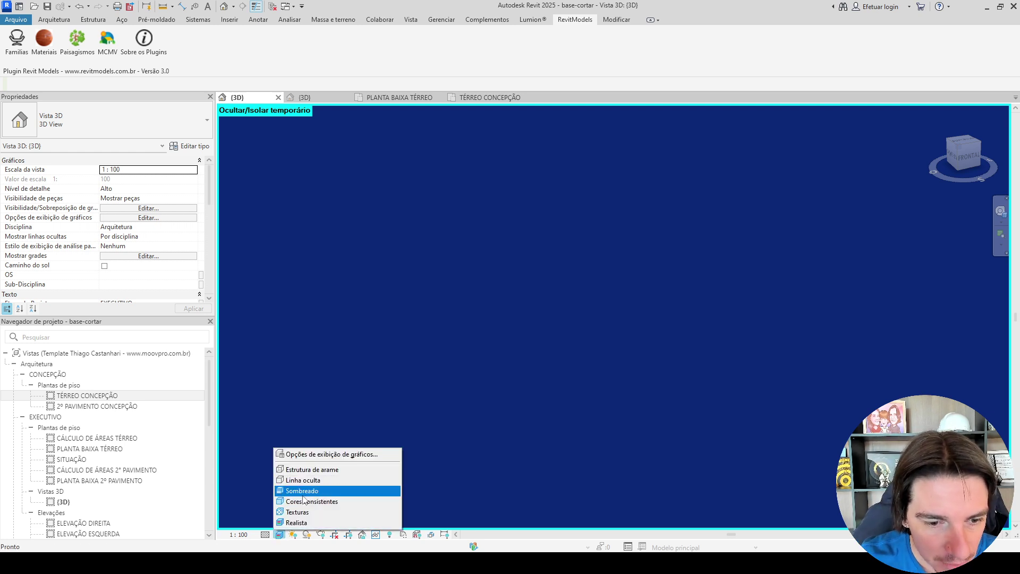
left_click(302, 495)
left_click(282, 533)
left_click(282, 533)
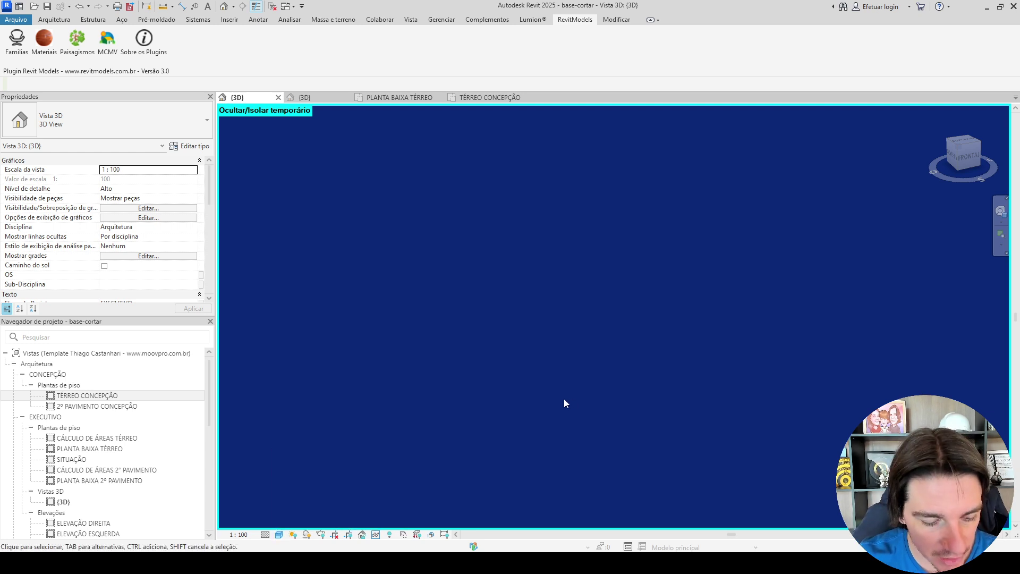
End the temporary isolation in the 3D view and delete the interactive totem hosted on the building's wall.
left_click(378, 535)
left_click(382, 523)
scroll(513, 349, "down", 3)
middle_click_drag(514, 349, 562, 370, "shift")
scroll(586, 322, "up", 2)
left_click(539, 298)
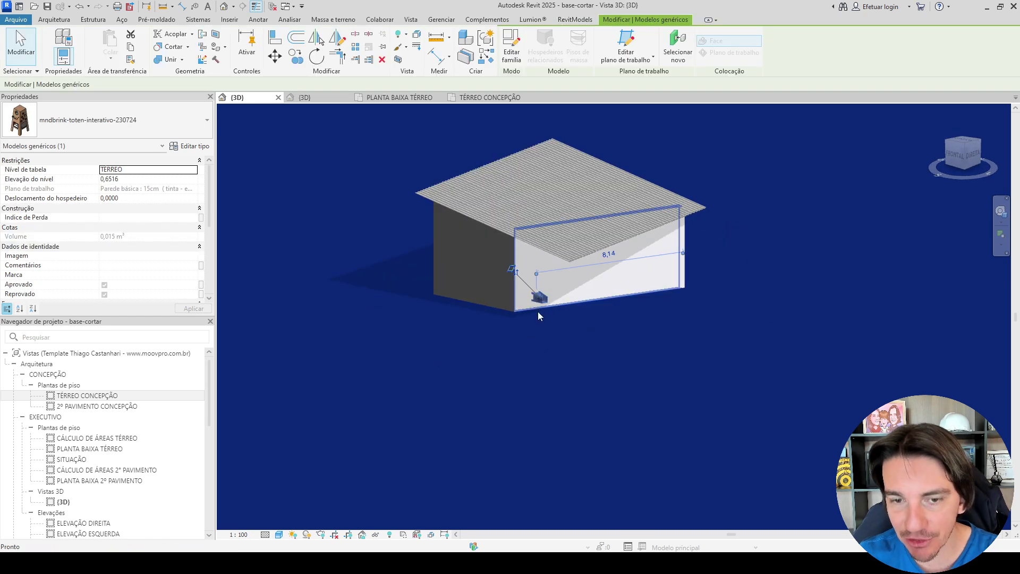
left_click(539, 315)
Temporarily isolate the Forro - 1 cm 2 basic roof beneath the metal tiles in the 3D view.
scroll(569, 312, "down", 2)
middle_click_drag(569, 311, 495, 231, "shift")
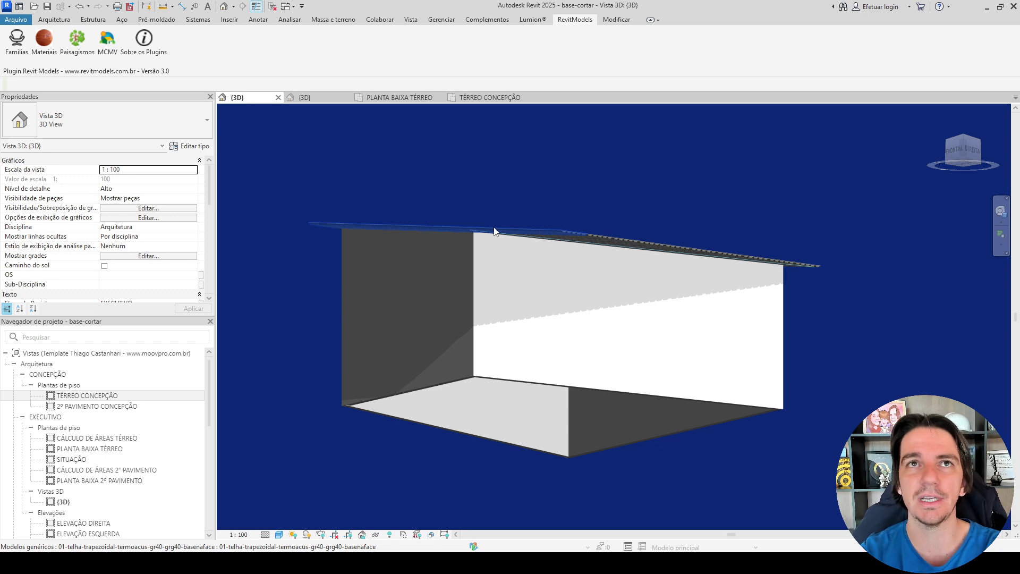
middle_click_drag(479, 212, 489, 287, "shift")
scroll(479, 209, "up", 5)
left_click(496, 223)
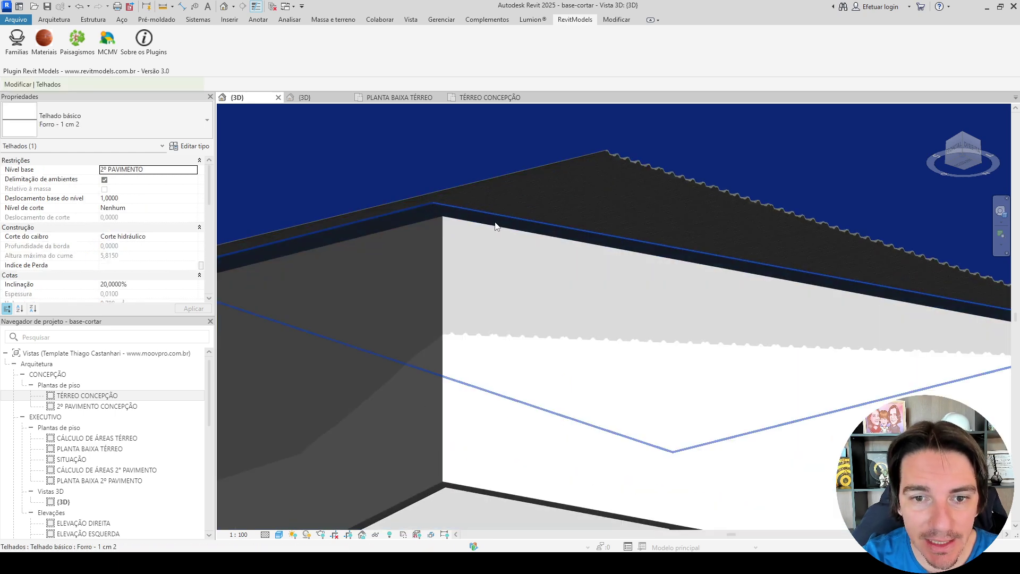
scroll(499, 235, "down", 5)
middle_click_drag(499, 235, 528, 376, "shift")
key("h")
key("i")
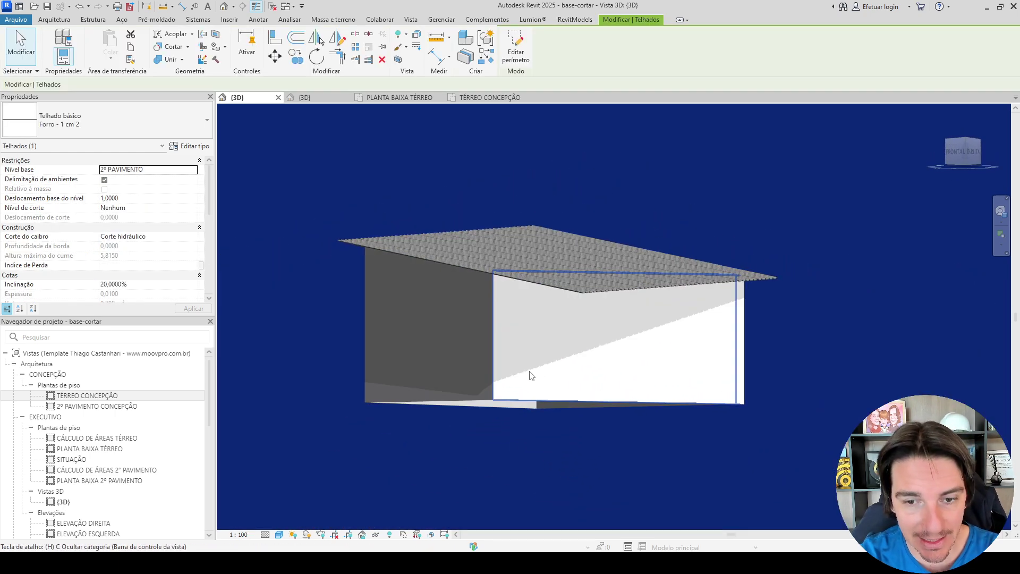
middle_click_drag(420, 248, 423, 350, "shift")
scroll(462, 264, "up", 3)
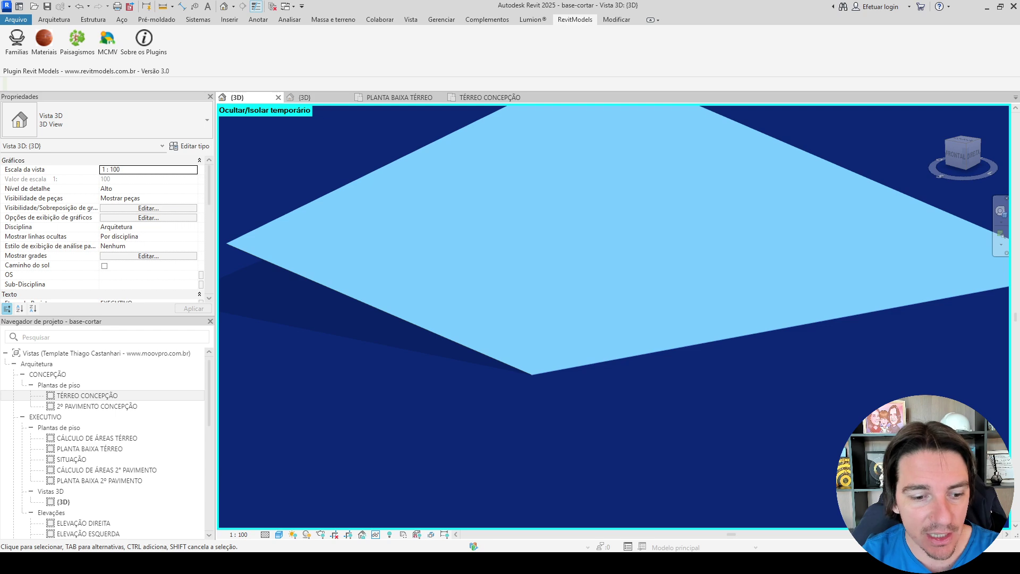
Switch to the browser to view the modern house façade reference image and return to Revit.
mouse_move(218, 563)
left_click(201, 531)
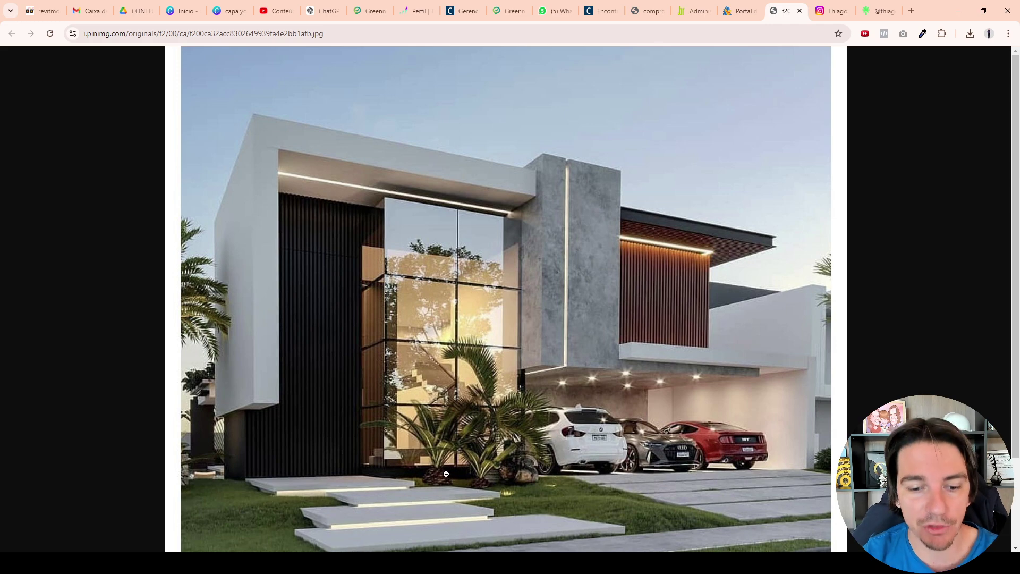
key("alt+Tab")
Place a Cortar Retangular ou Quadrado component on the isolated roof's surface.
scroll(403, 423, "down", 2)
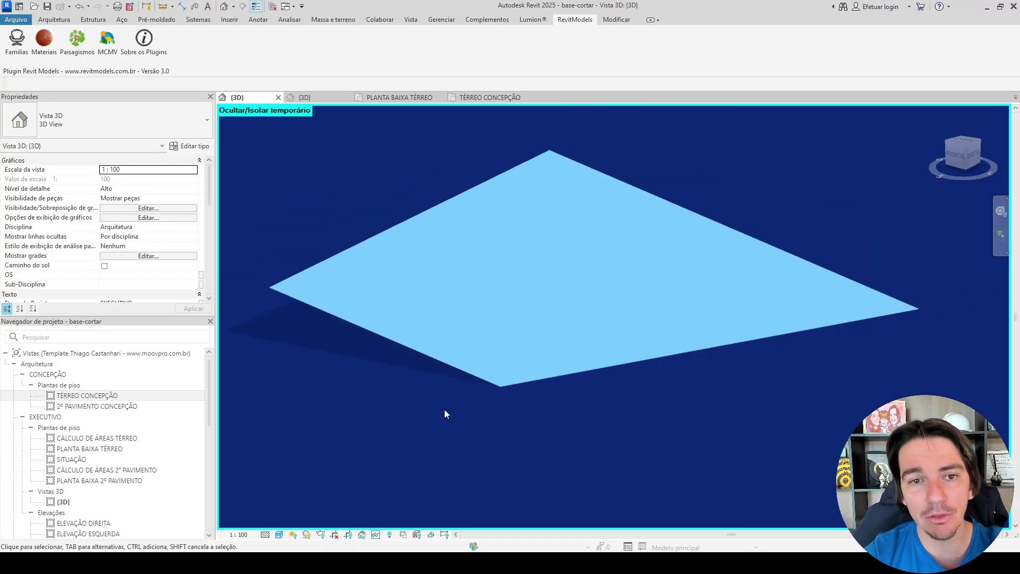
left_click(54, 20)
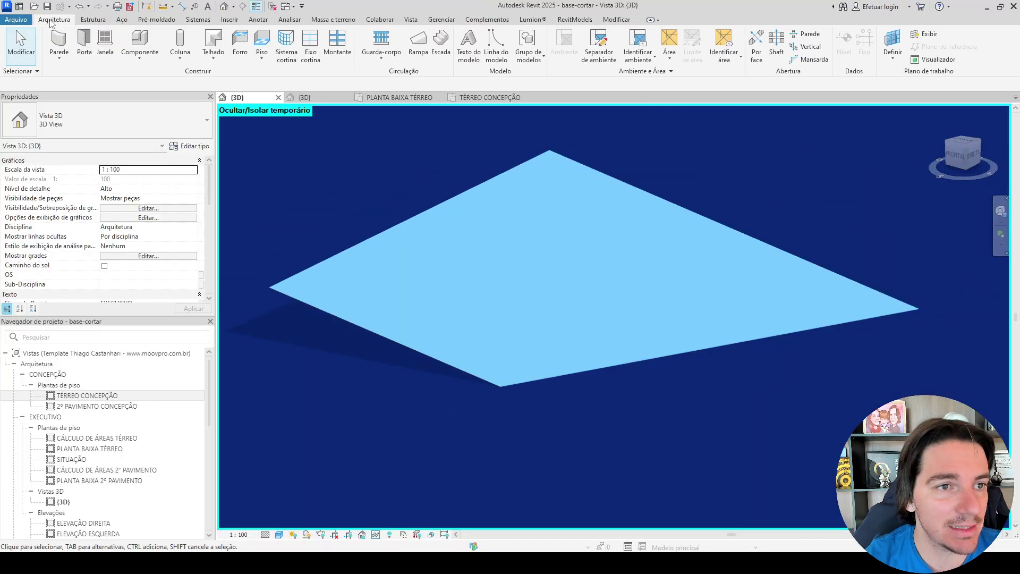
left_click(153, 47)
left_click(156, 126)
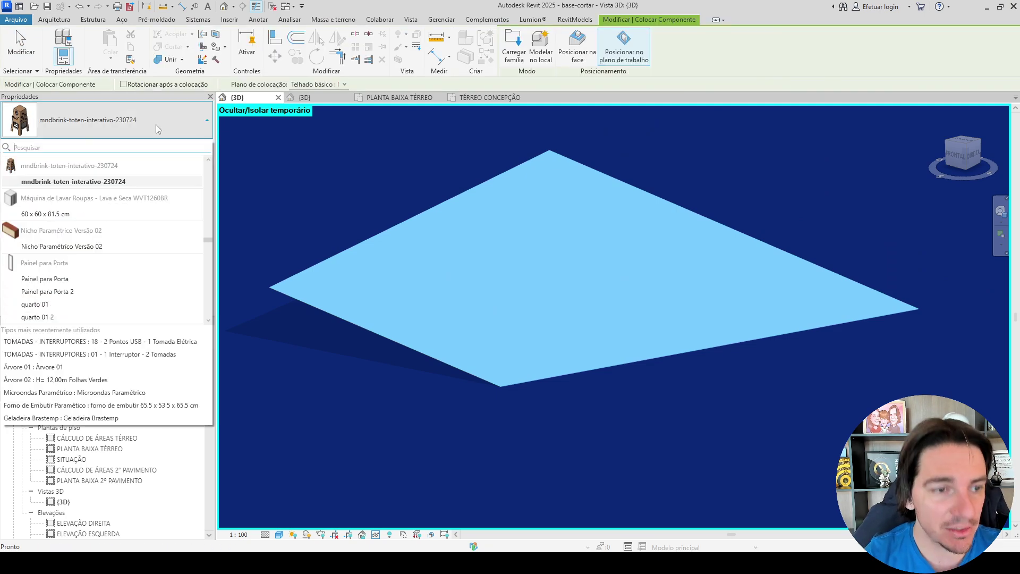
type("cort")
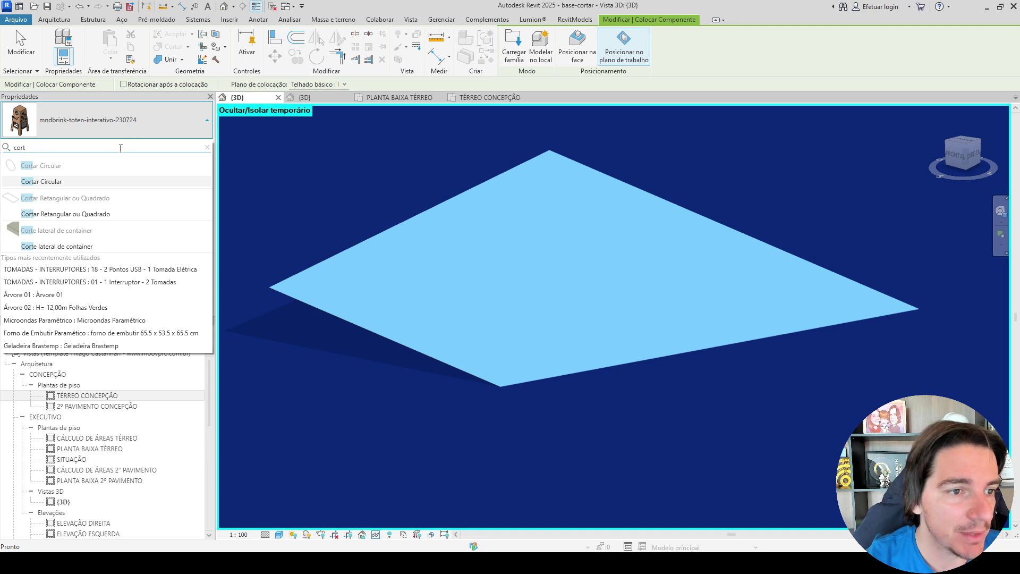
left_click(89, 218)
scroll(482, 300, "up", 3)
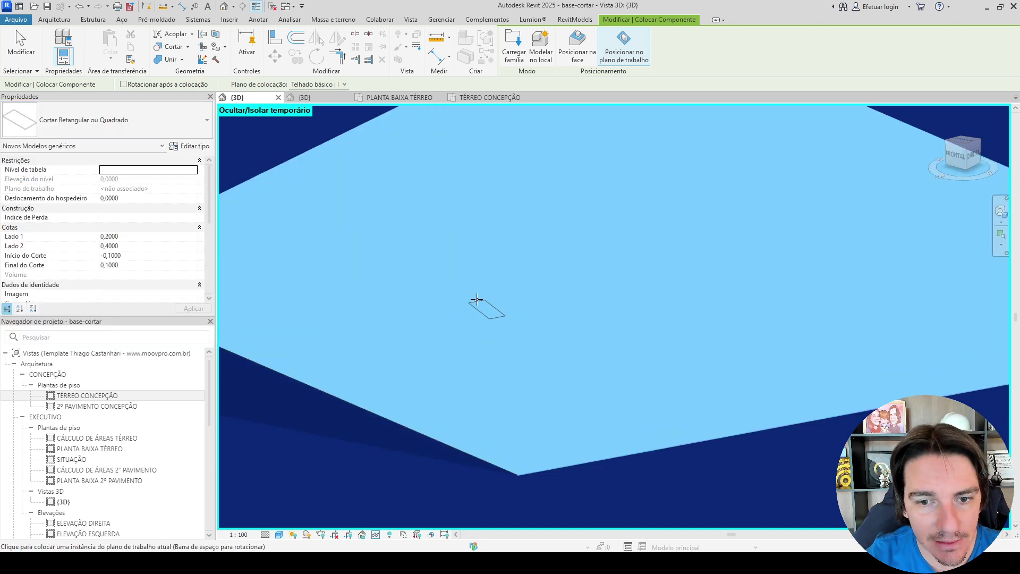
scroll(481, 294, "down", 5)
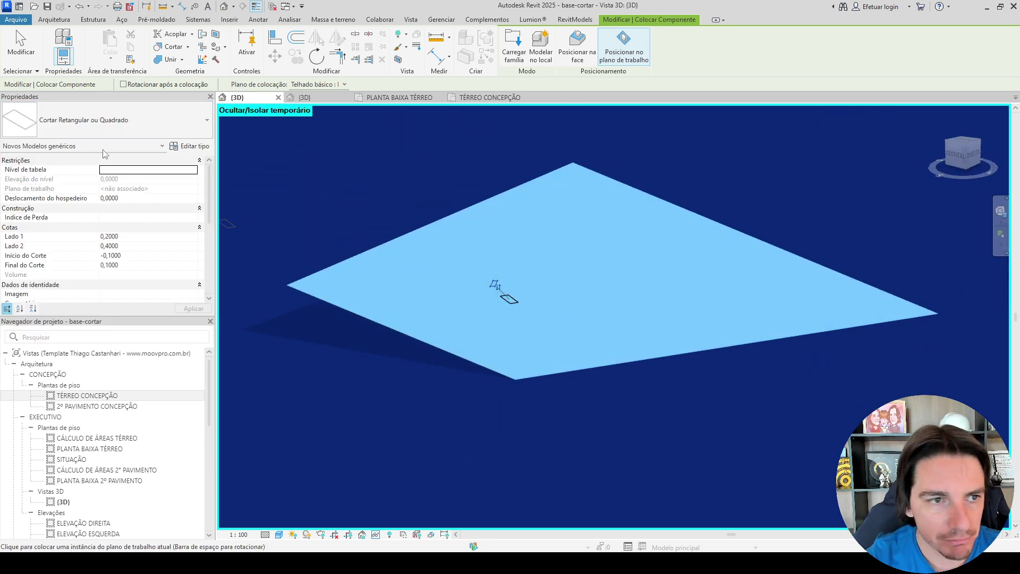
Place a Cortar Circular component on the isolated roof beside the rectangular cutter, using placement on face.
left_click(105, 132)
scroll(107, 184, "up", 3)
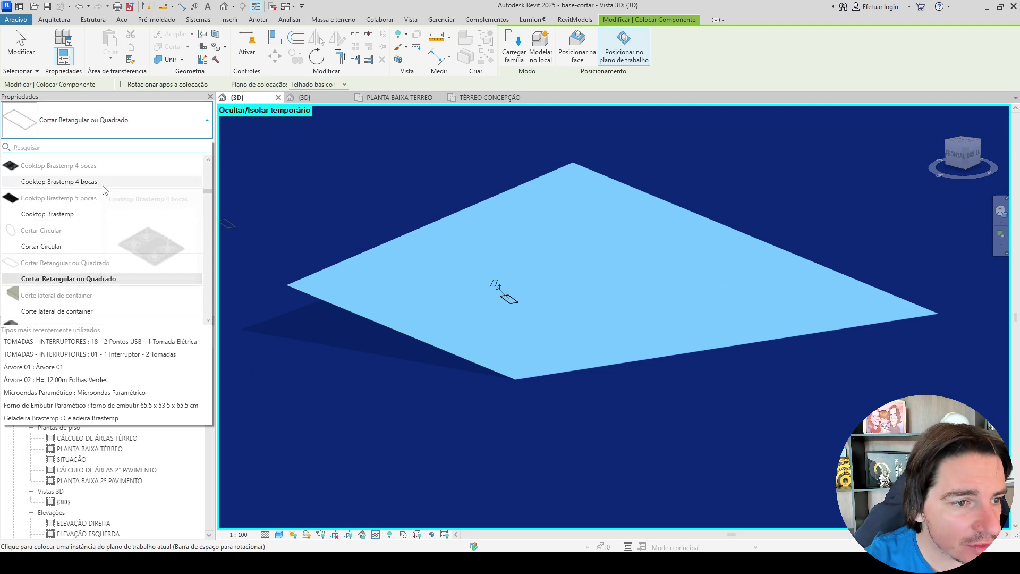
left_click(65, 246)
scroll(528, 296, "up", 3)
scroll(530, 292, "down", 3)
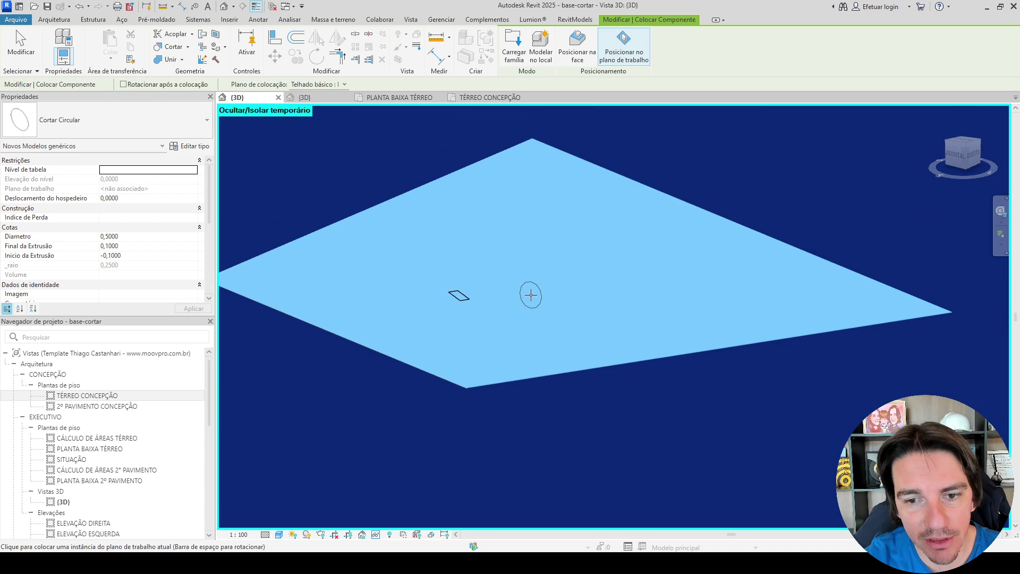
mouse_move(530, 291)
middle_mouse_down("shift")
mouse_move(584, 237)
mouse_move(526, 292)
middle_mouse_up("shift")
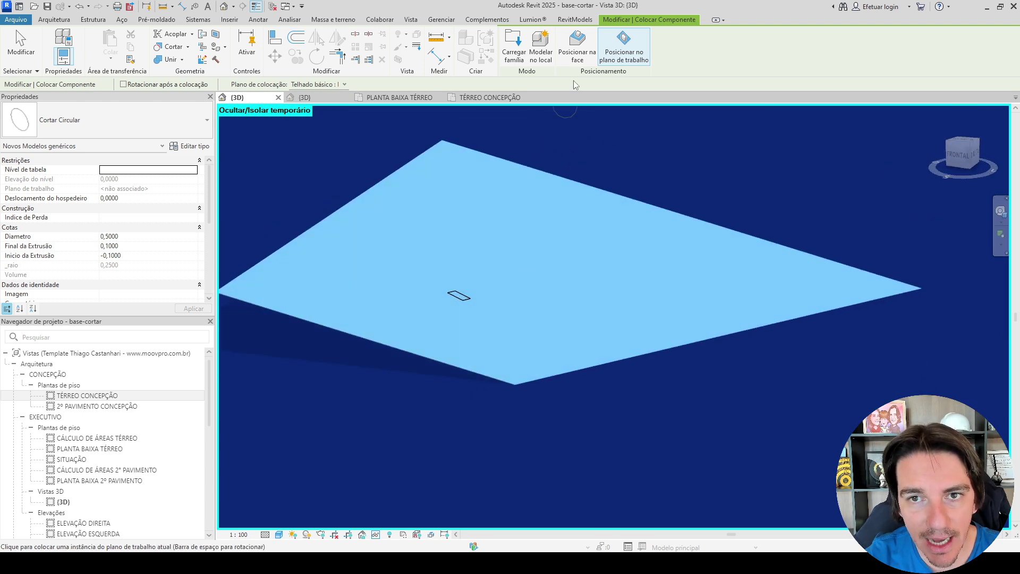
left_click(577, 46)
scroll(484, 286, "up", 3)
left_click(522, 225)
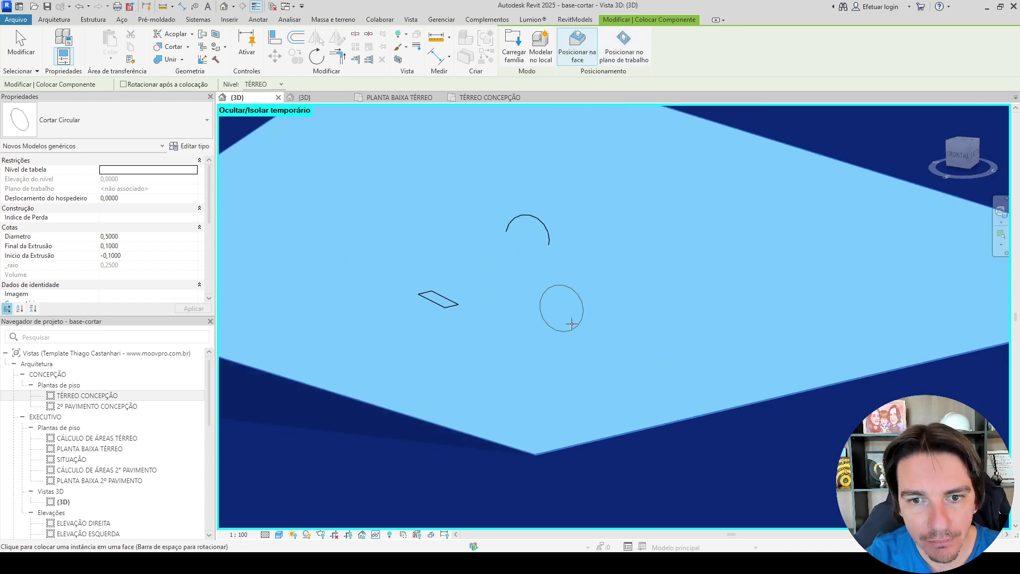
key("Escape")
key("Escape")
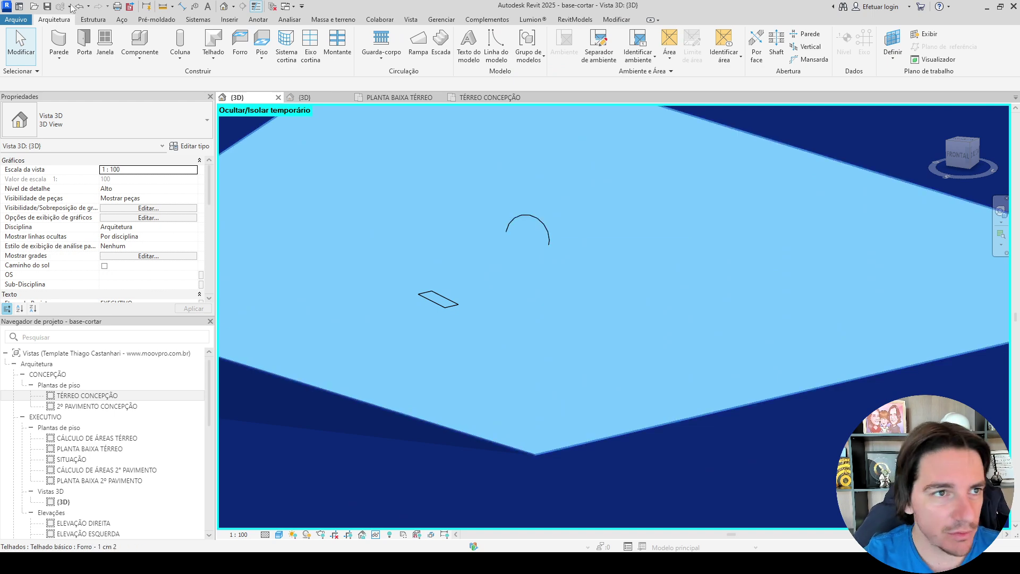
Define the work plane by picking the isolated roof's surface.
left_click(889, 58)
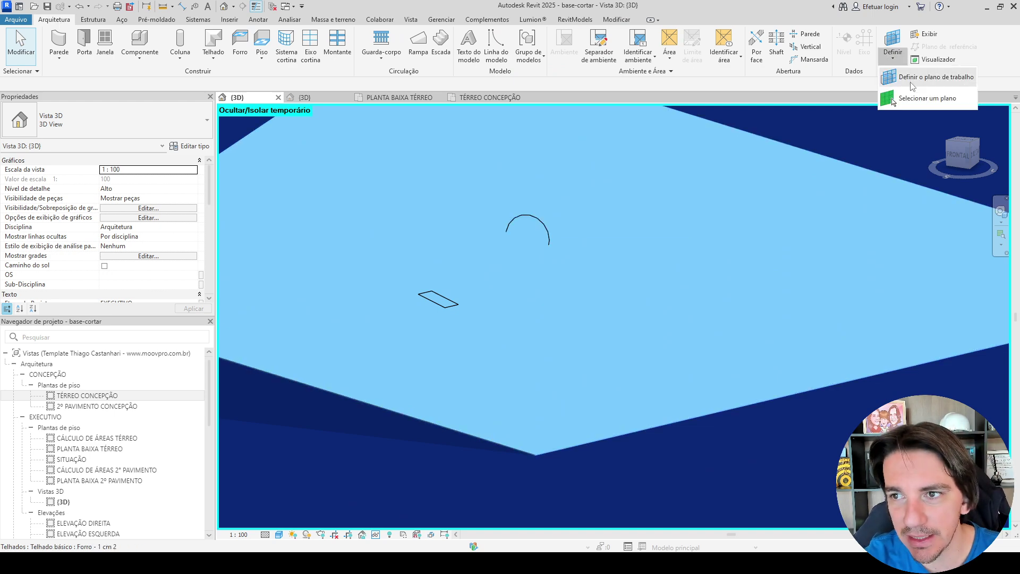
left_click(914, 101)
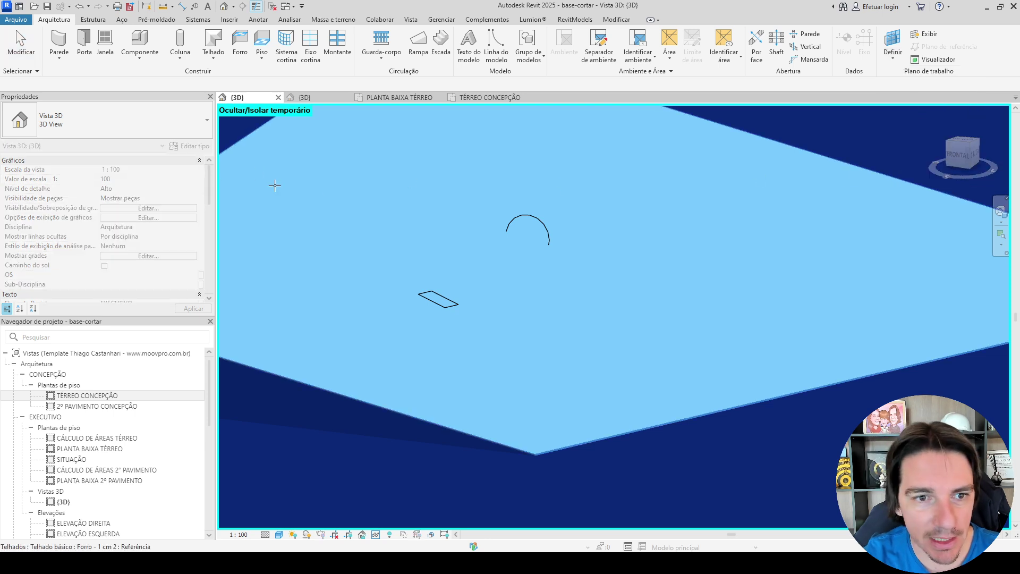
scroll(345, 205, "down", 3)
left_click(364, 208)
middle_click_drag(365, 207, 415, 235)
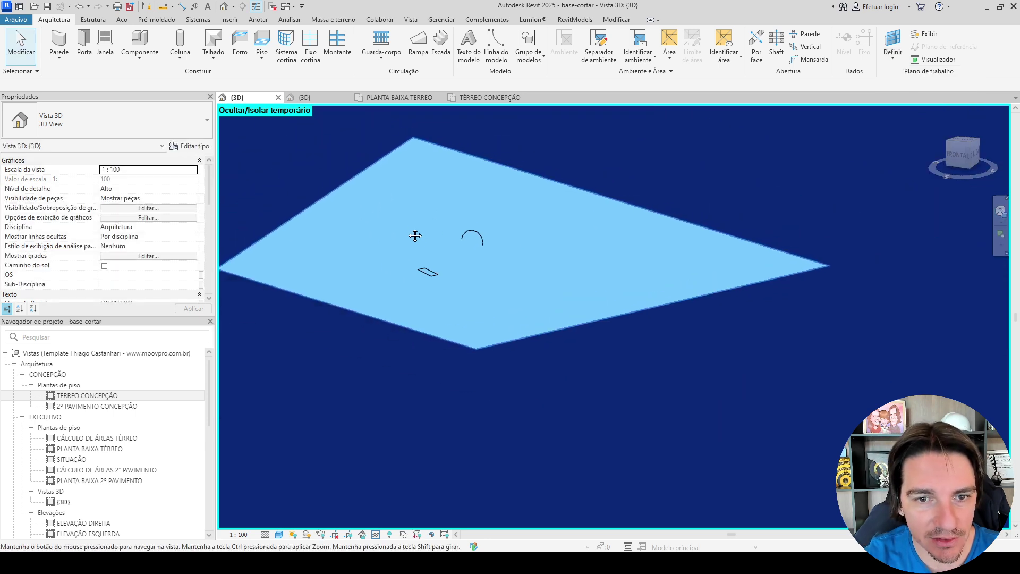
left_click(471, 236)
key("c")
key("s")
scroll(449, 281, "up", 3)
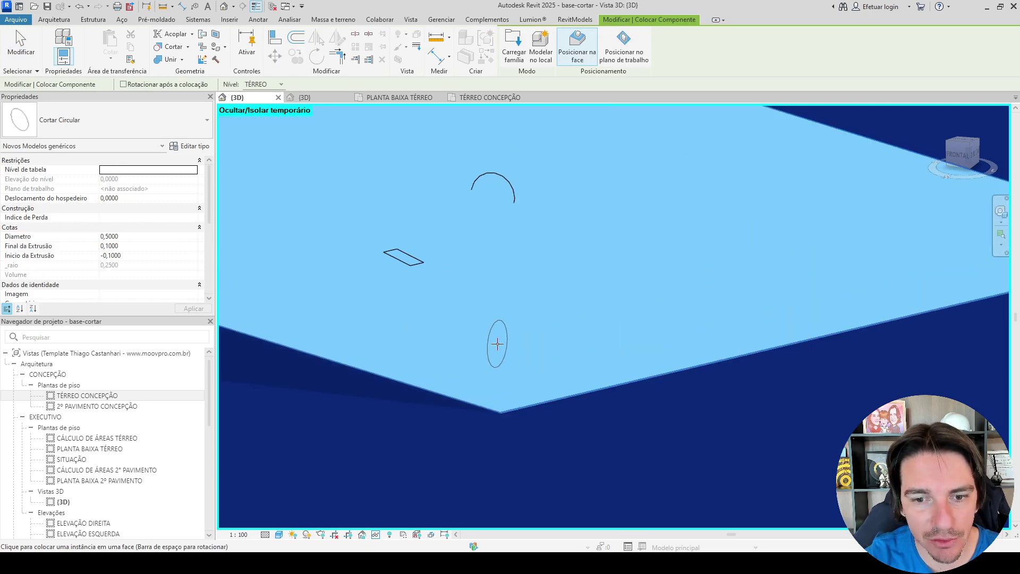
left_click(623, 45)
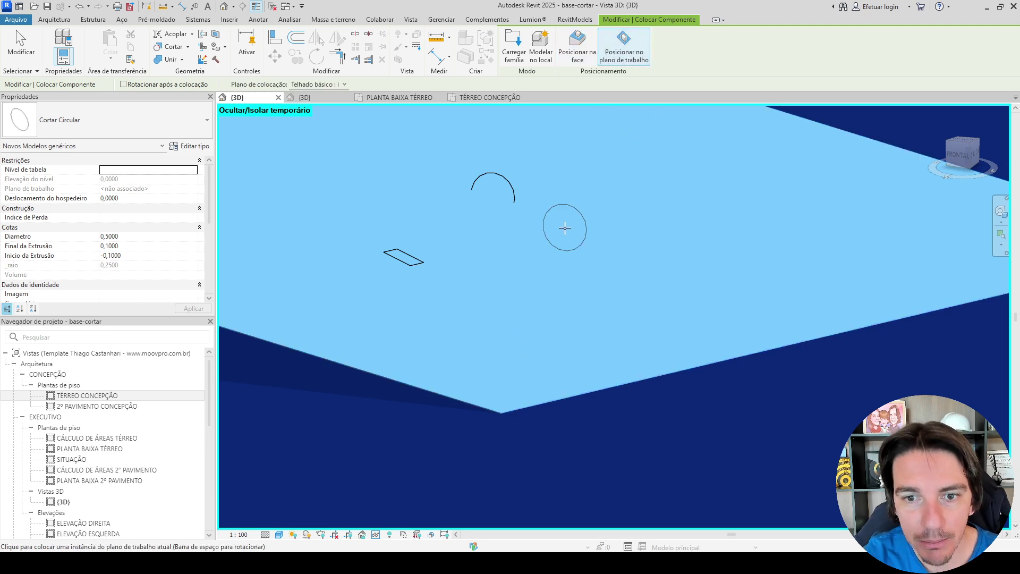
key("Escape")
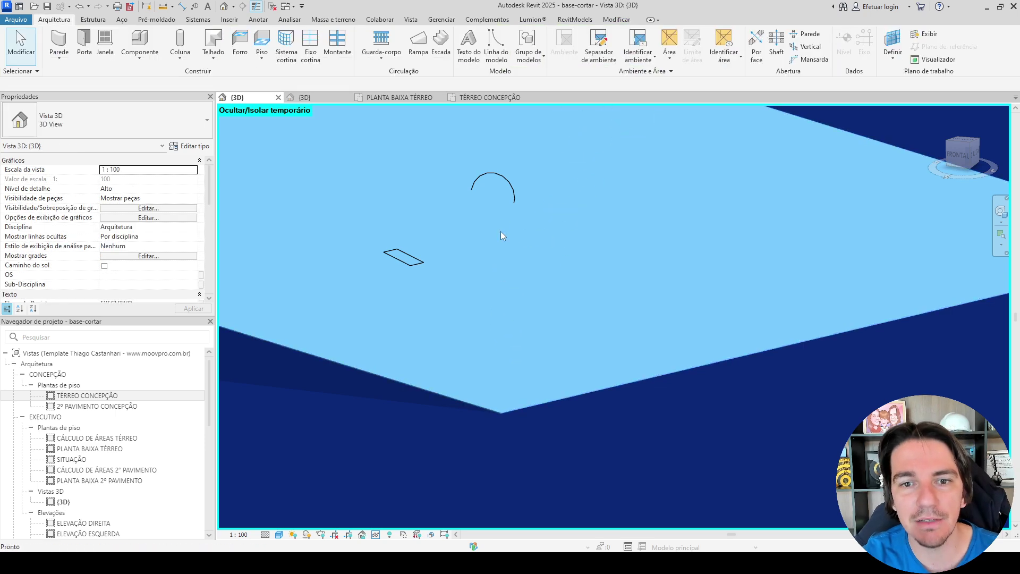
Delete the circular cutter from the isolated roof.
left_click(506, 178)
key("Delete")
middle_click_drag(506, 178, 559, 280, "shift")
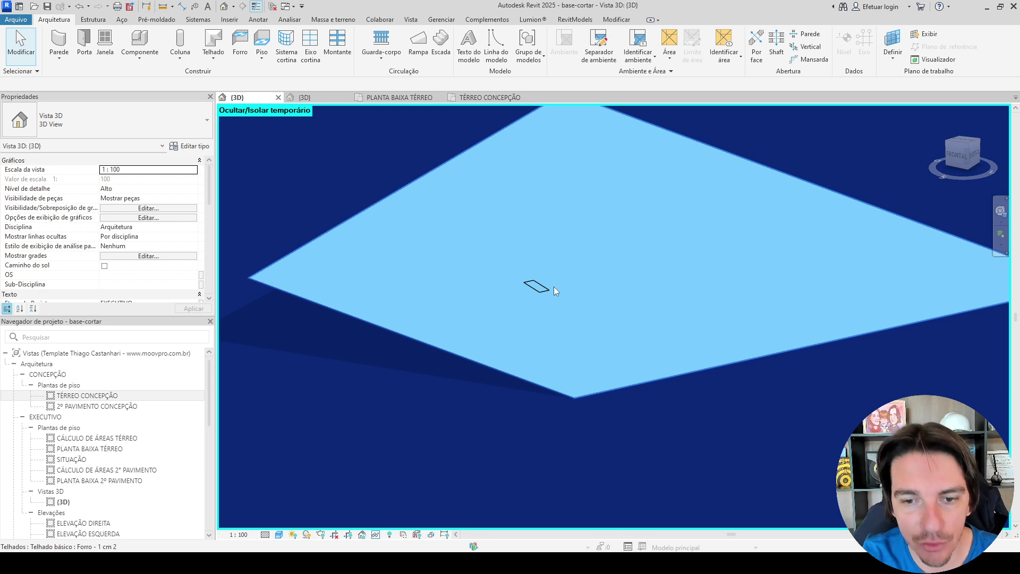
Set the rectangular cutter's Lado 1 to 2 and Lado 2 to 3.
scroll(550, 288, "up", 2)
left_click(545, 282)
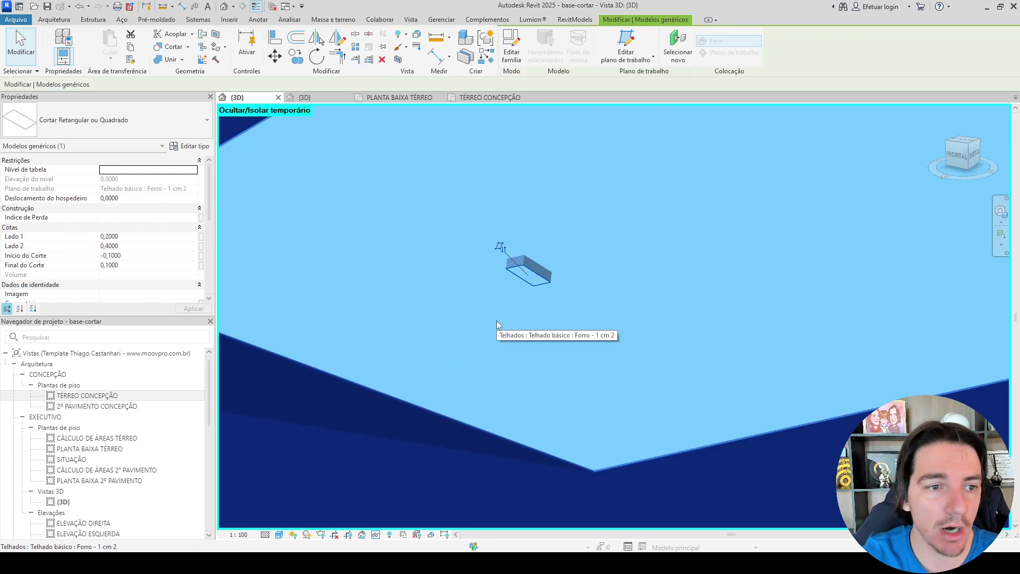
left_click(145, 237)
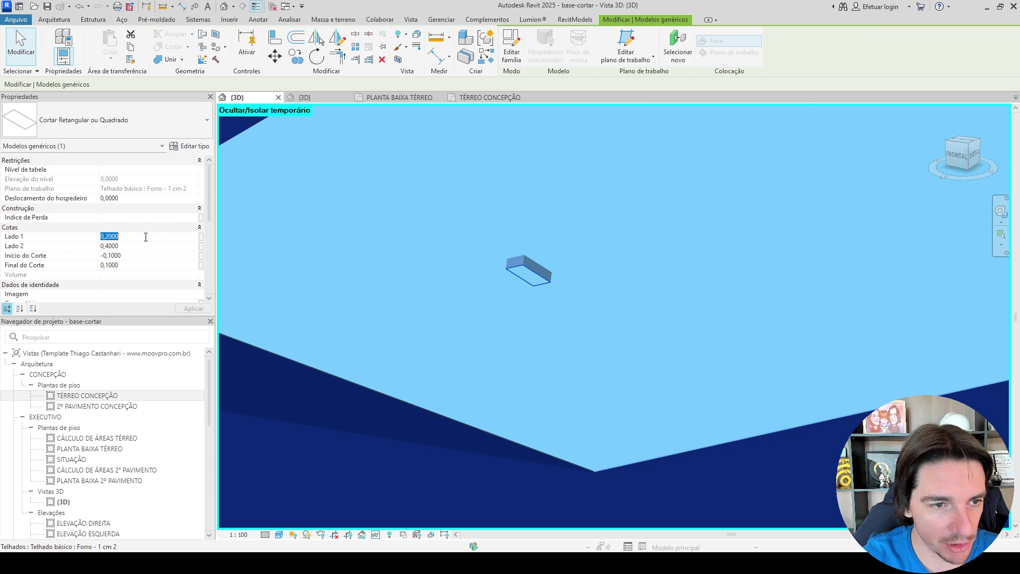
type("2")
key("Tab")
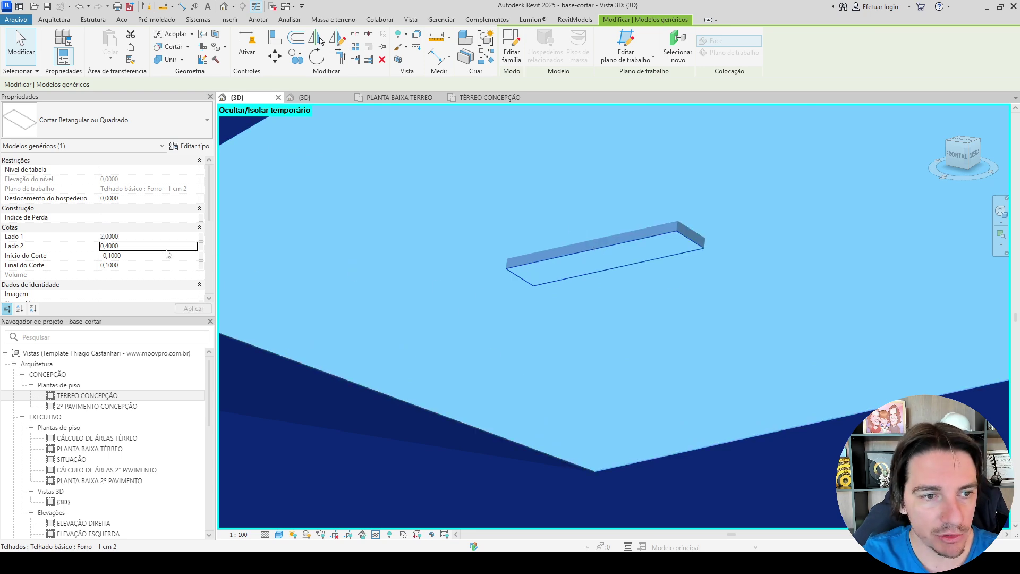
type("3")
Set the rectangular cutter's Início do Corte to -2 and Final do Corte to 2.
left_click(146, 258)
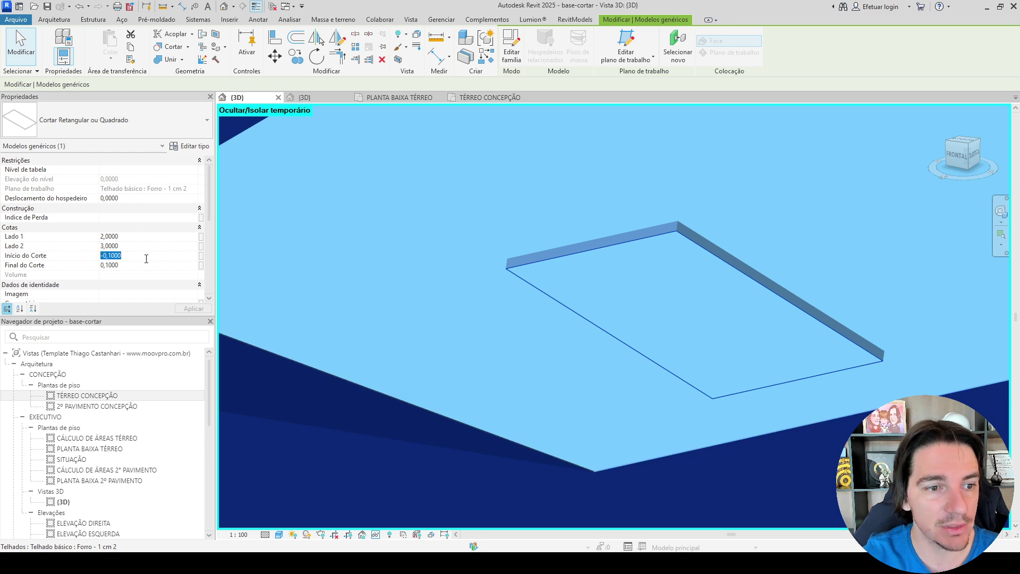
type("-2")
scroll(541, 396, "down", 3)
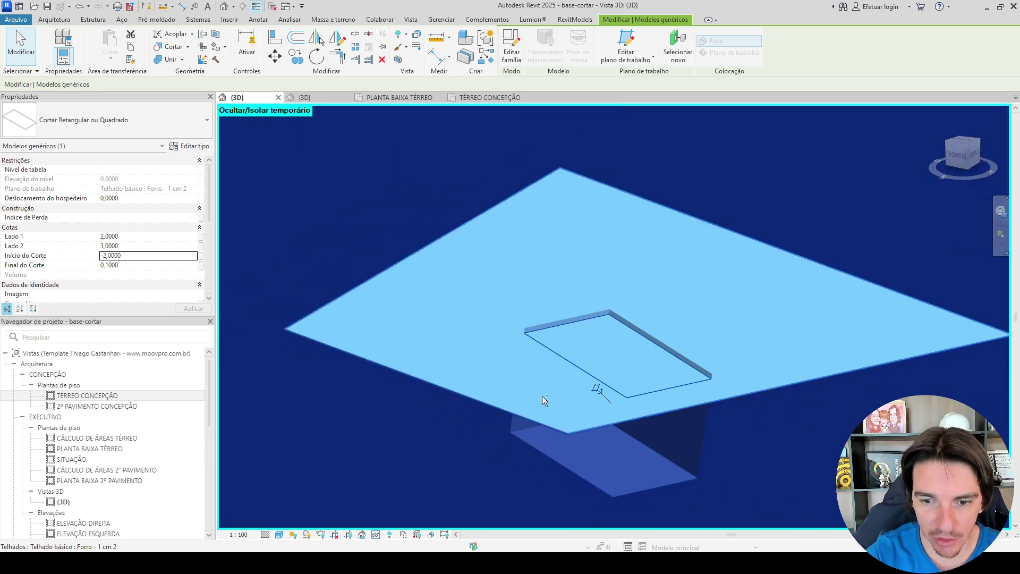
middle_click_drag(542, 397, 482, 344, "shift")
left_click(157, 265)
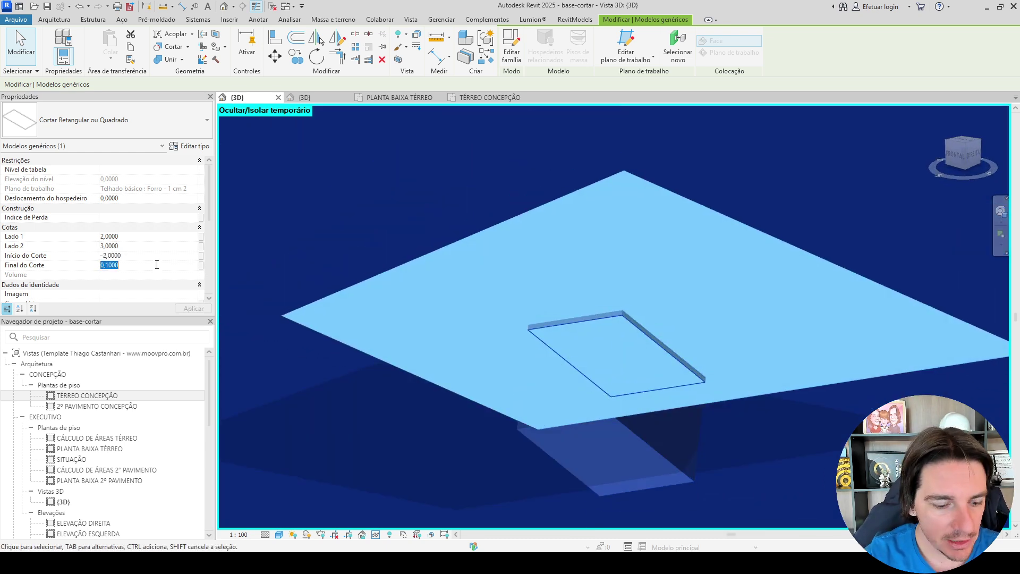
middle_click_drag(699, 292, 761, 315, "shift")
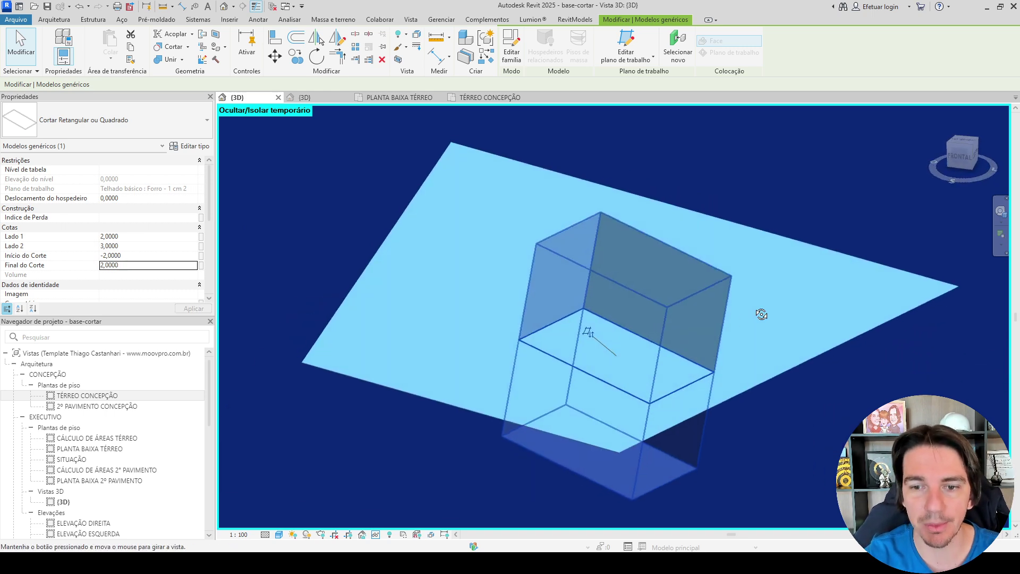
key("Escape")
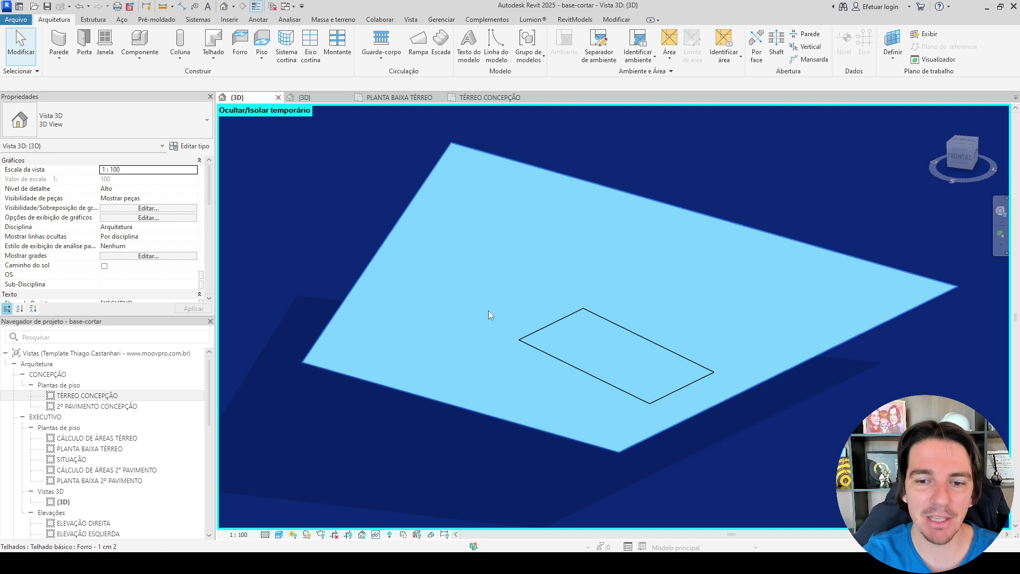
Cut the isolated roof with the rectangular cutter using the Cortar geometry tool, and inspect the opening.
left_click(603, 20)
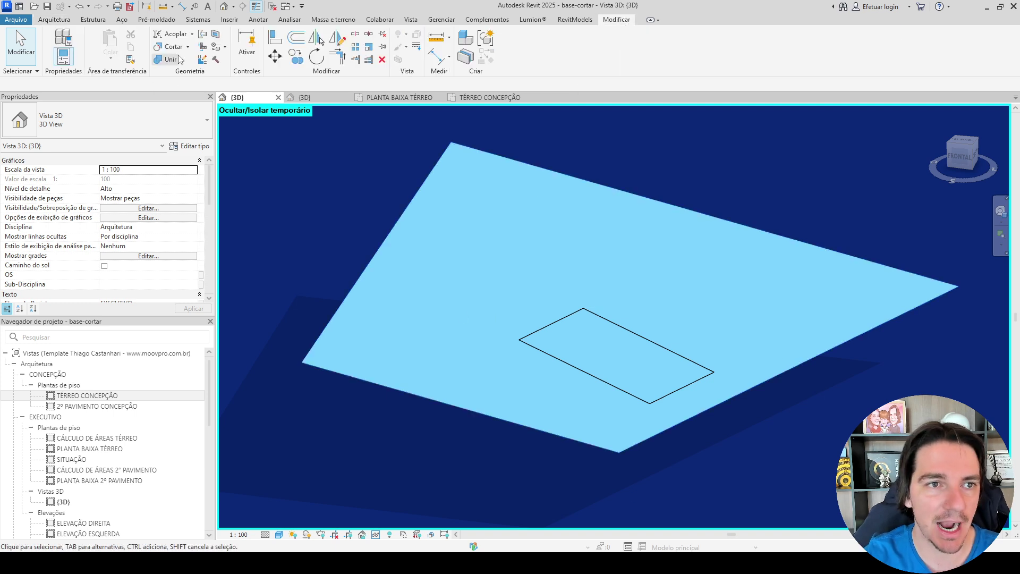
left_click(169, 47)
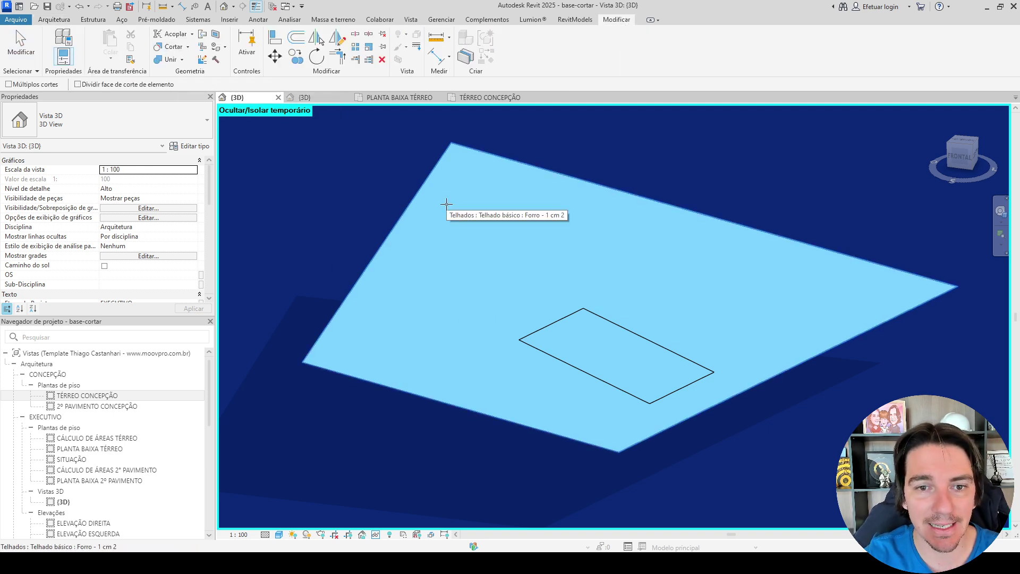
left_click(446, 203)
left_click(566, 305)
middle_click_drag(442, 364, 376, 437, "shift")
key("Escape")
left_click(535, 313)
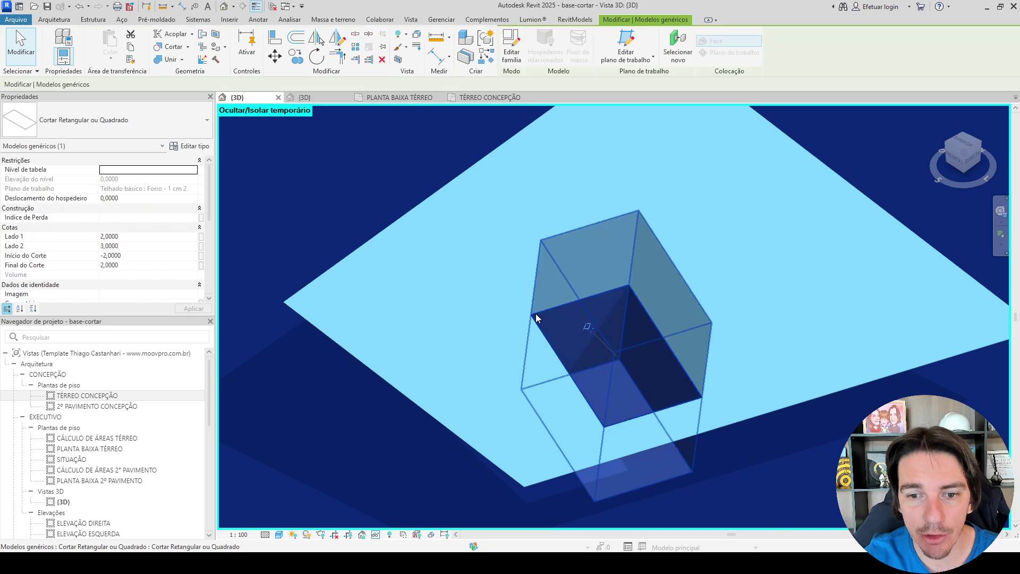
key("Escape")
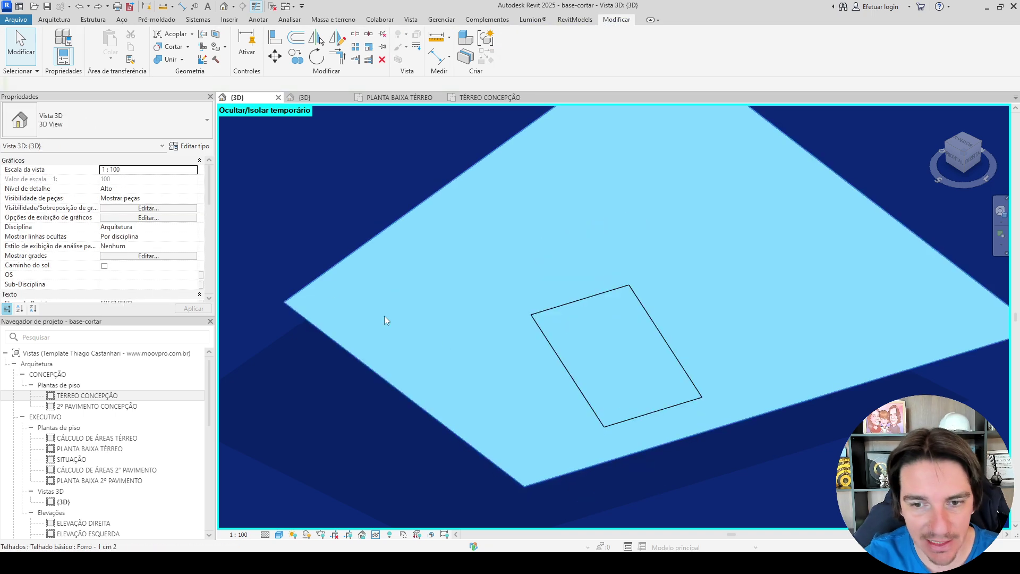
Turn off the Linhas Visível option for the rectangular cutter.
middle_click_drag(430, 332, 477, 337, "shift")
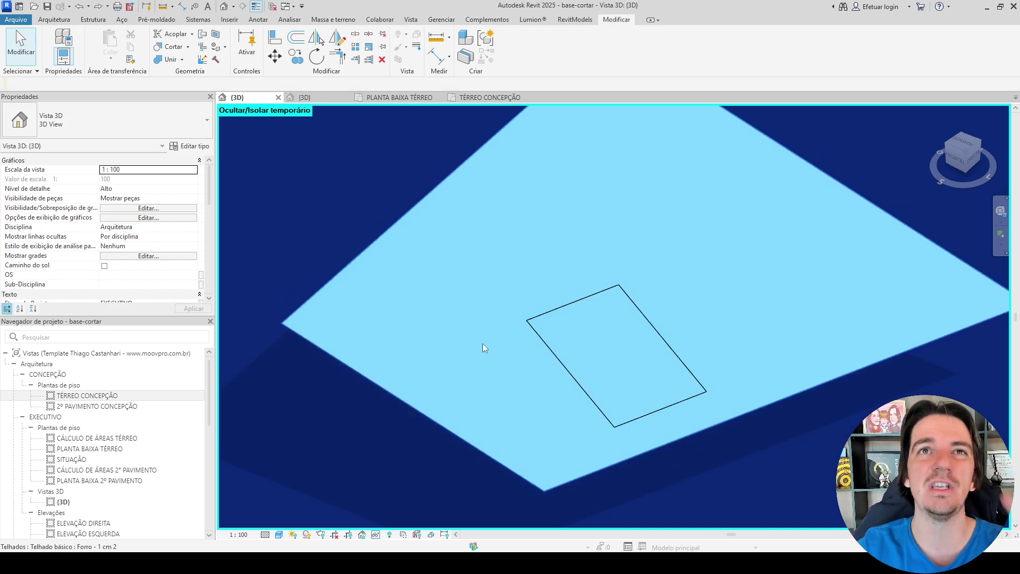
scroll(527, 349, "up", 3)
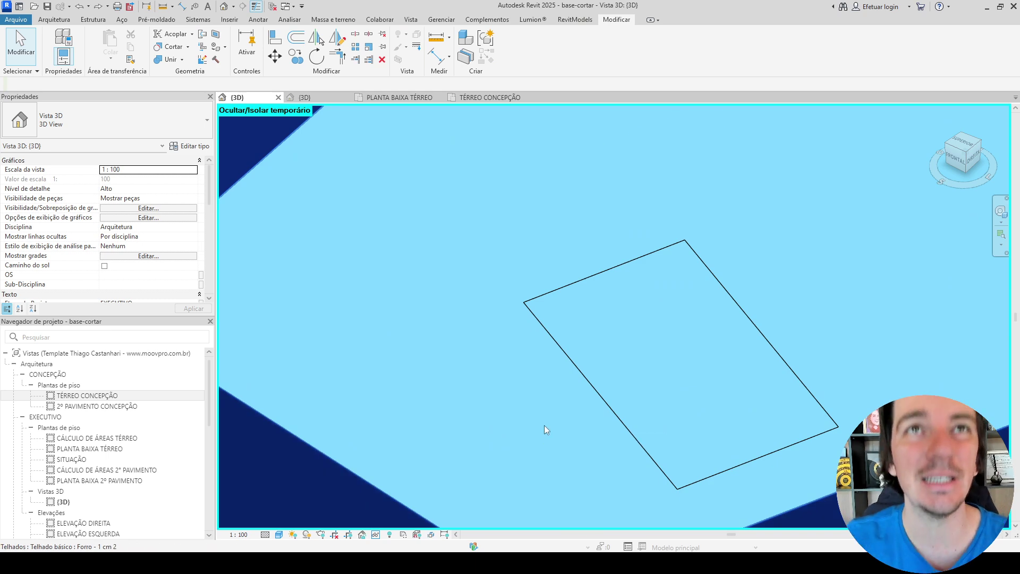
left_click(557, 351)
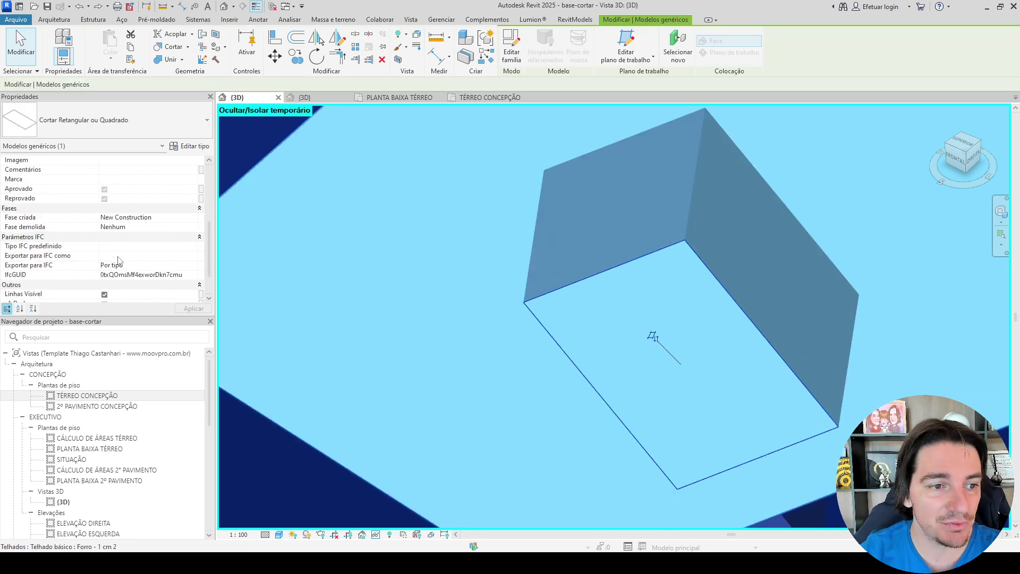
scroll(118, 259, "down", 1)
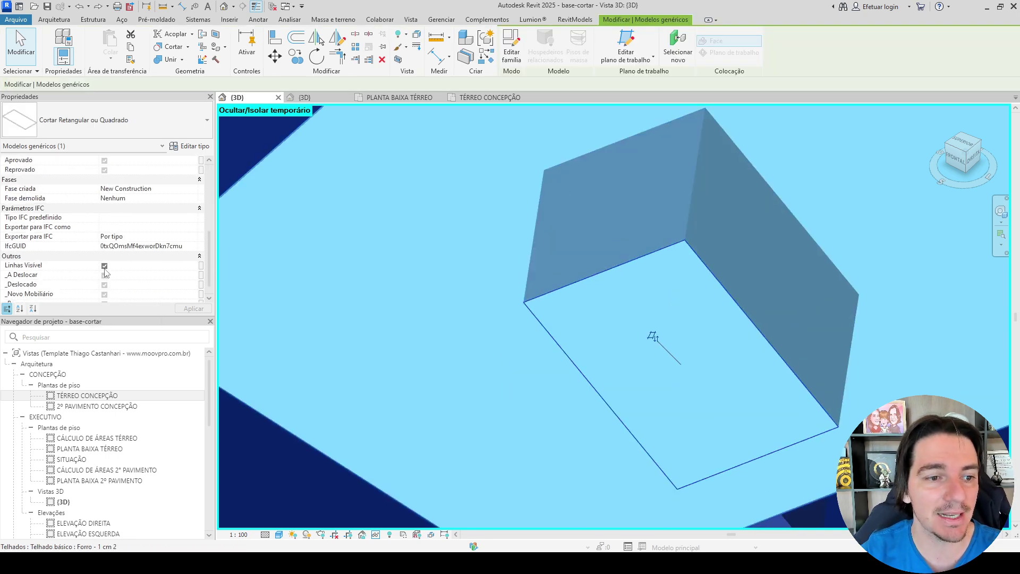
left_click(104, 267)
key("Escape")
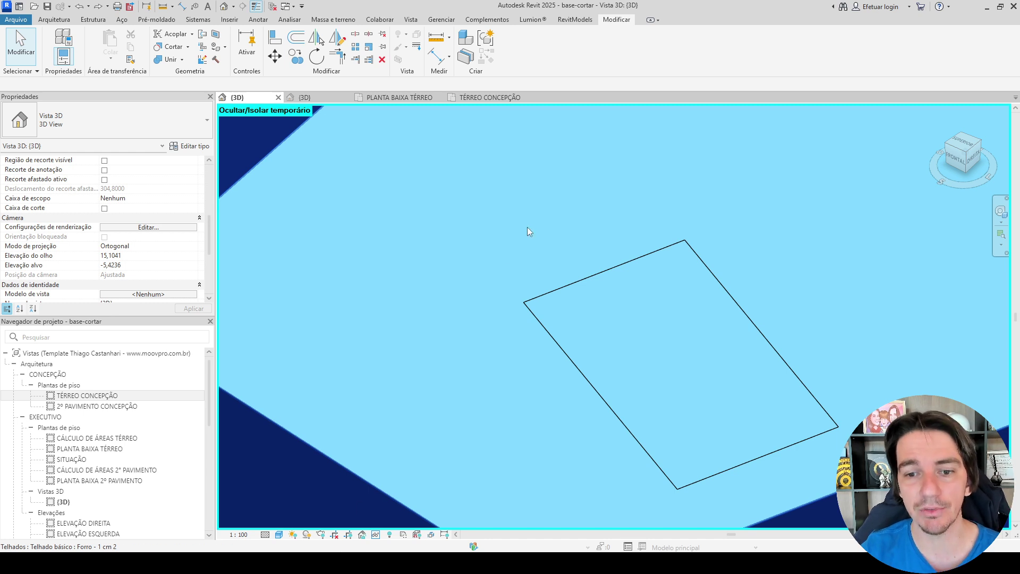
Delete the rectangular cutter from the isolated roof.
middle_click_drag(525, 228, 549, 258, "shift")
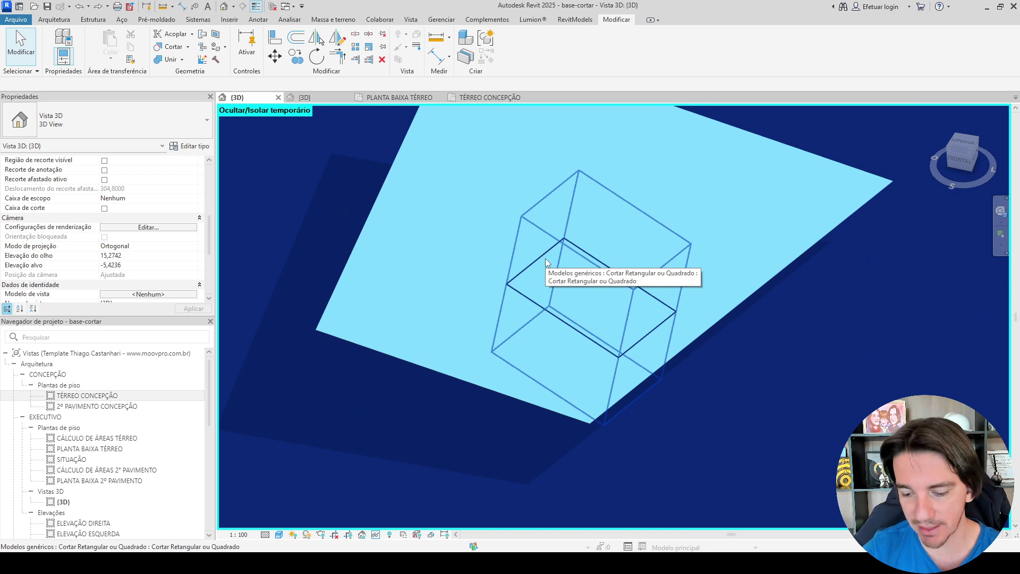
left_click(545, 258)
key("Delete")
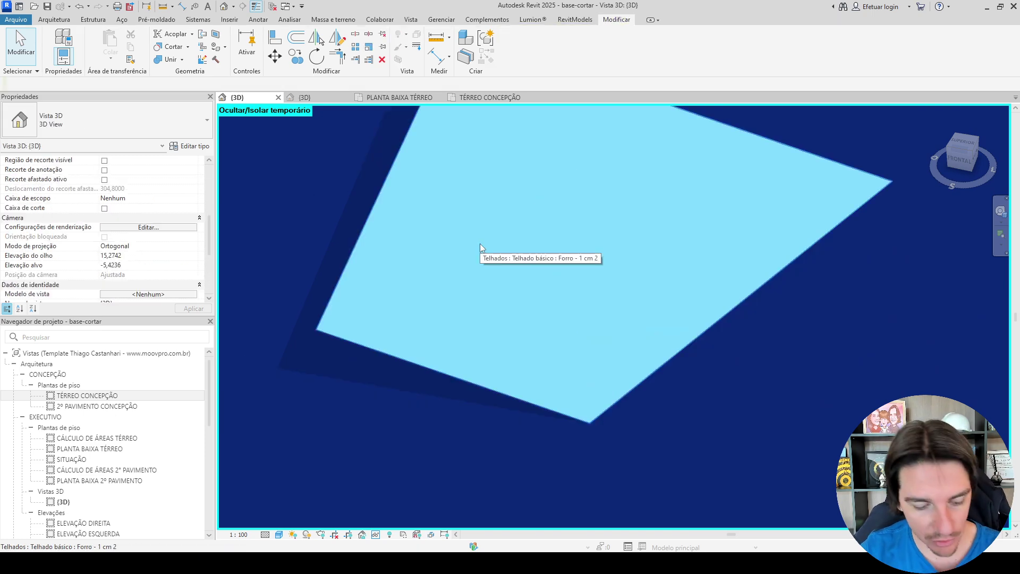
Choose Cortar Retangular ou Quadrado as the component type and leave the placement command without placing an instance.
key("c")
key("m")
left_click(129, 120)
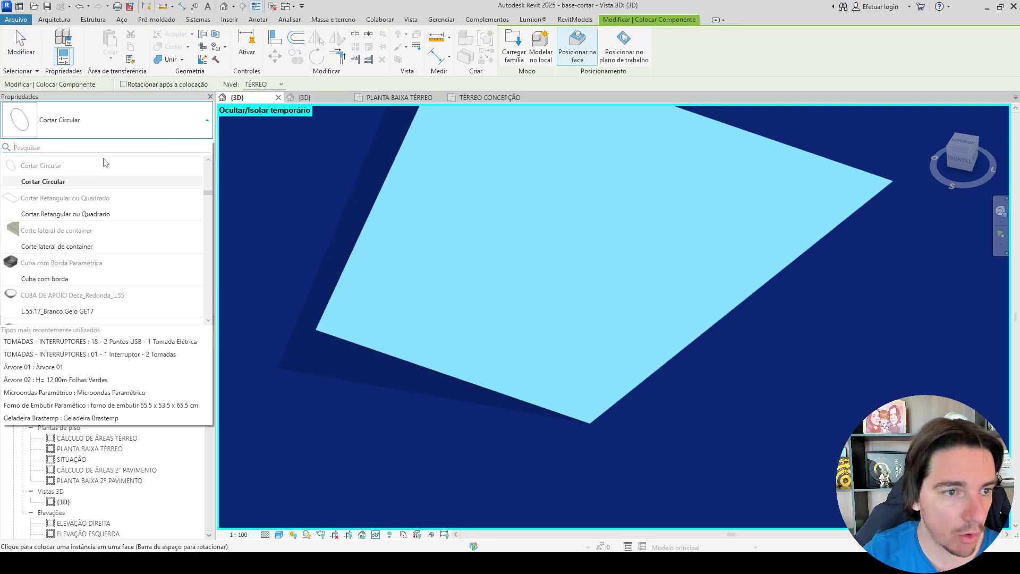
left_click(67, 214)
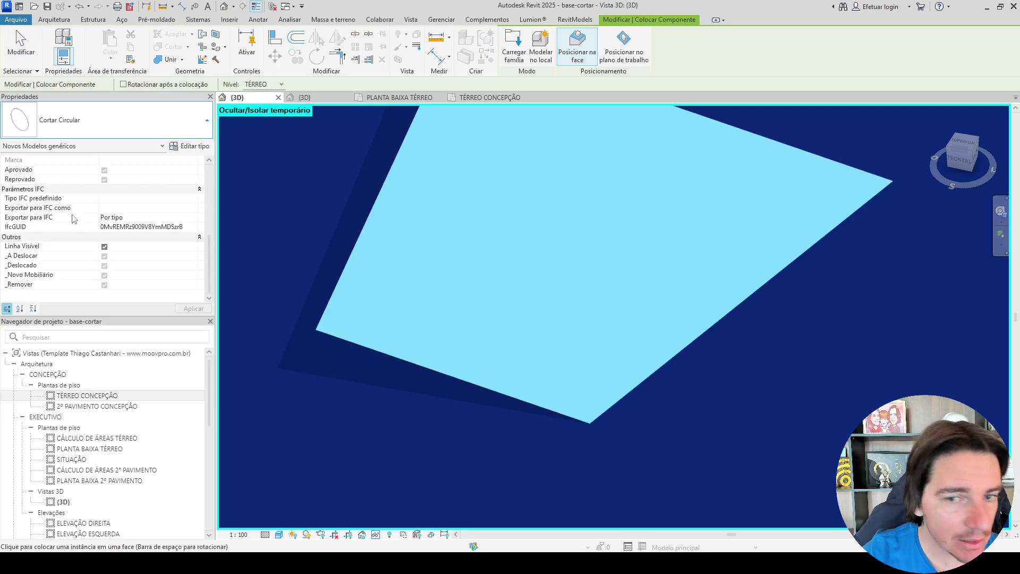
key("Escape")
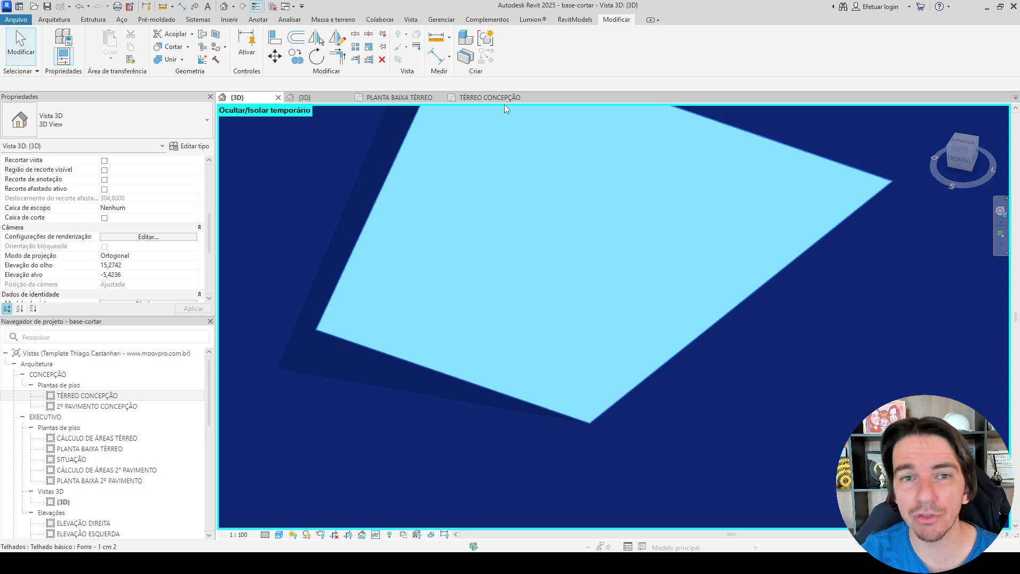
Set the work plane by picking the isolated roof's sloped surface as the plane.
left_click(66, 21)
left_click(892, 56)
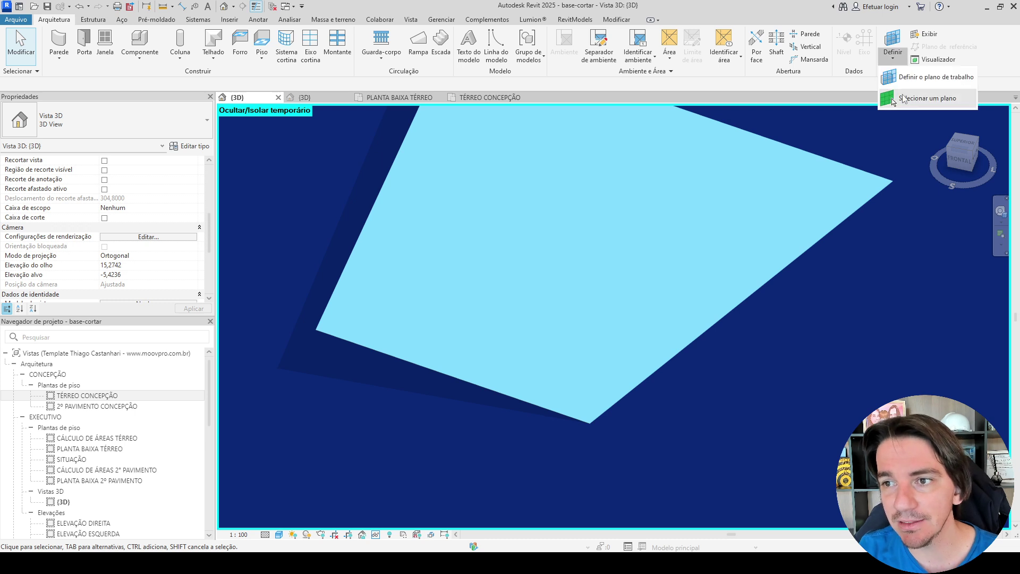
left_click(892, 101)
middle_click_drag(532, 269, 507, 189, "shift")
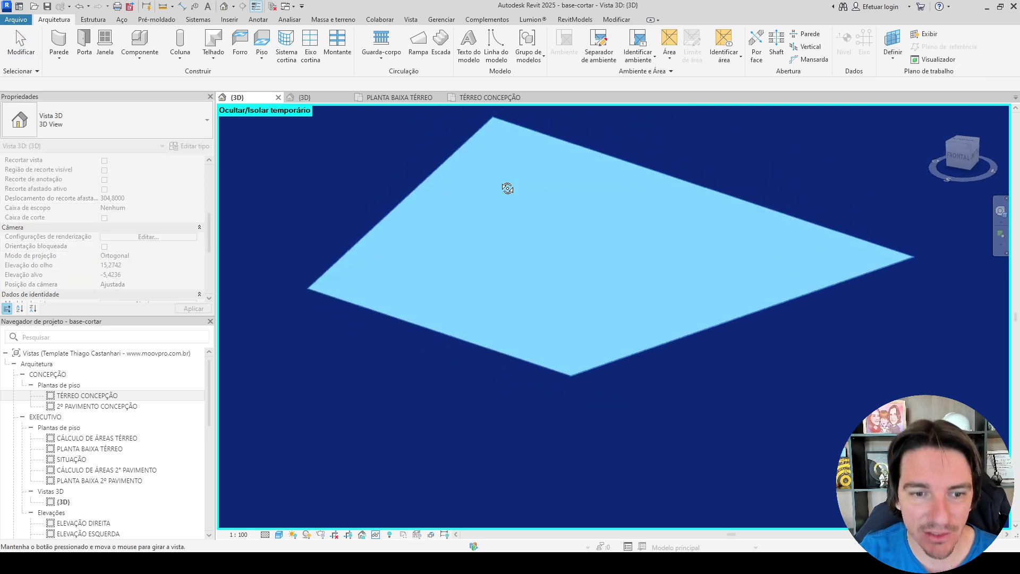
scroll(362, 264, "up", 5)
left_click(363, 264)
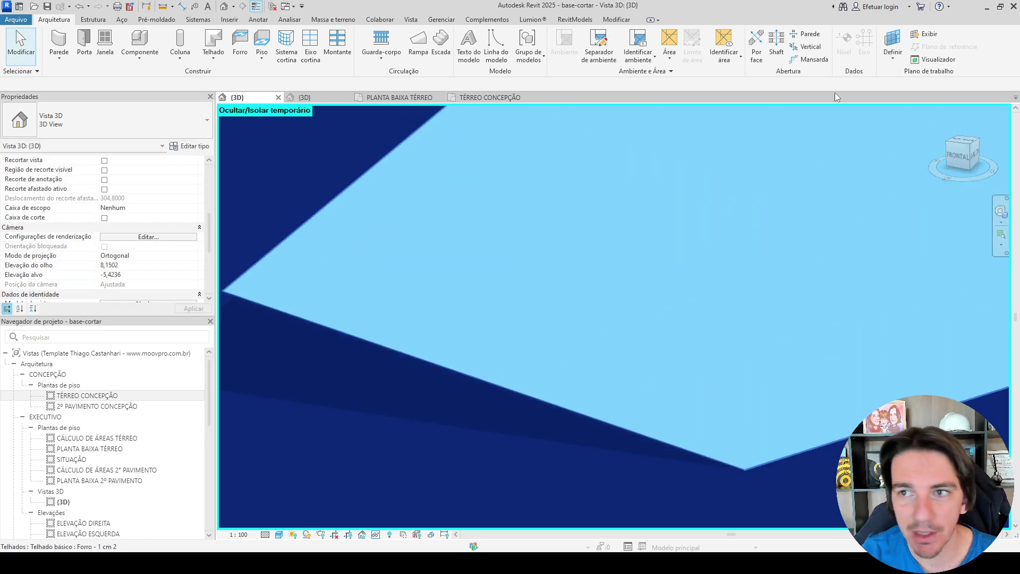
Show the active work plane, examine its alignment with the roof surface, and hide it again.
scroll(664, 182, "down", 5)
scroll(596, 218, "down", 2)
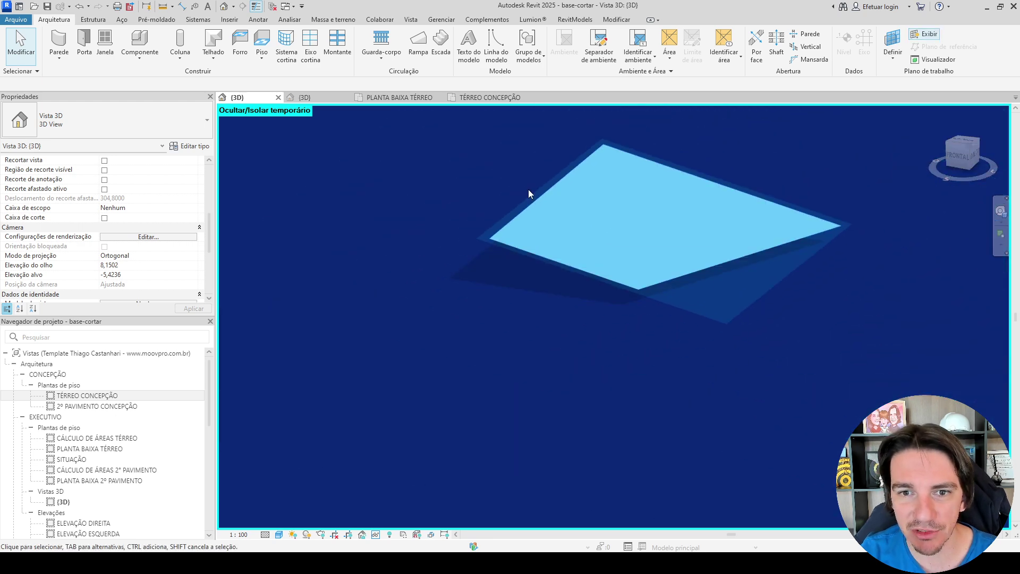
left_click(516, 183)
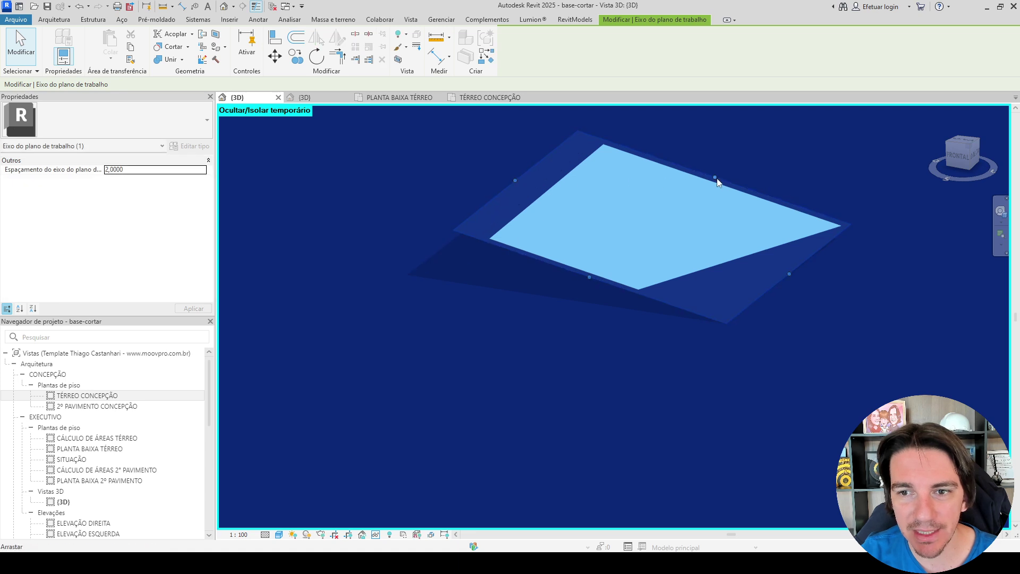
middle_click_drag(706, 194, 719, 266, "shift")
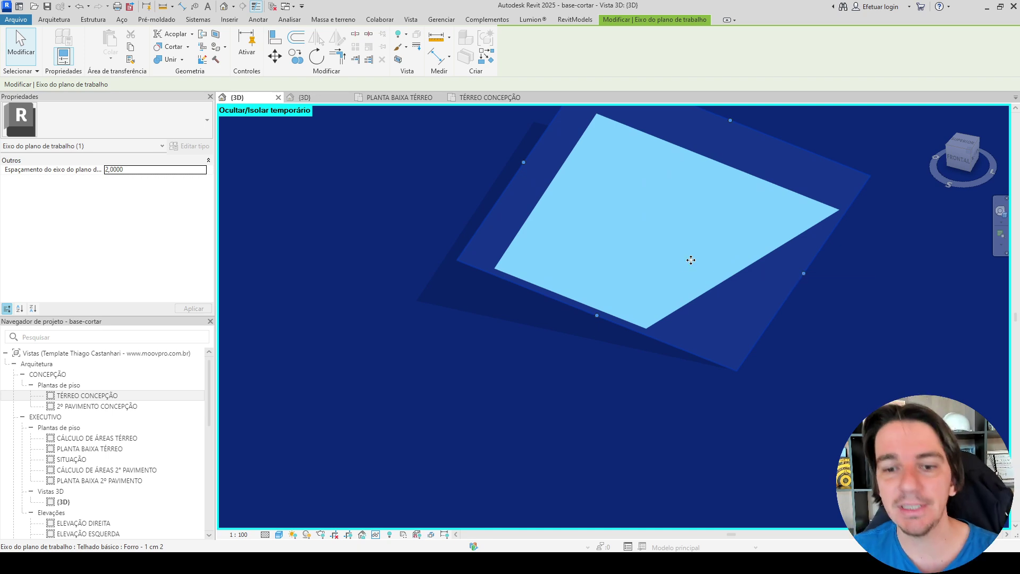
middle_click_drag(580, 261, 573, 219, "shift")
key("Escape")
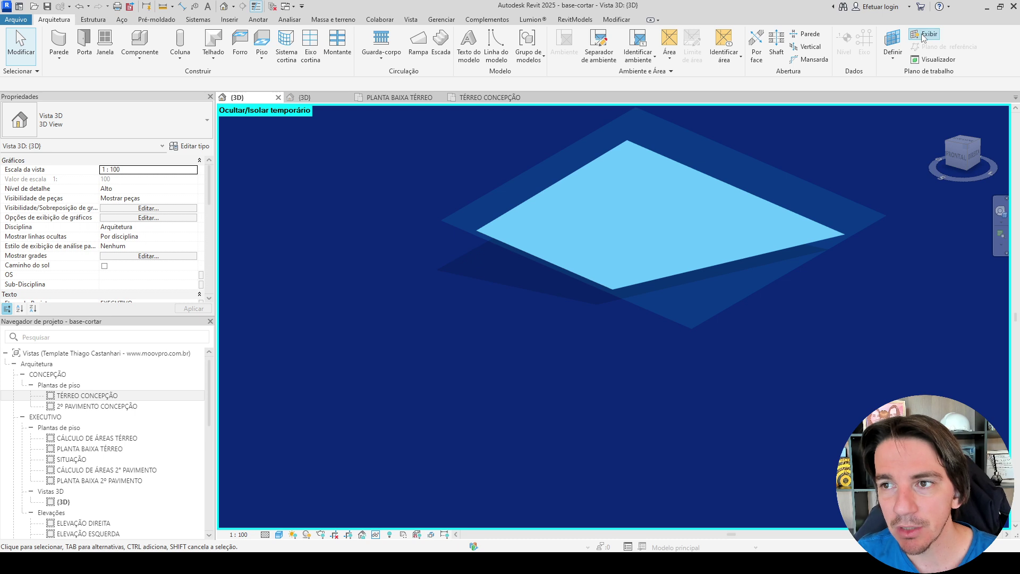
left_click(923, 36)
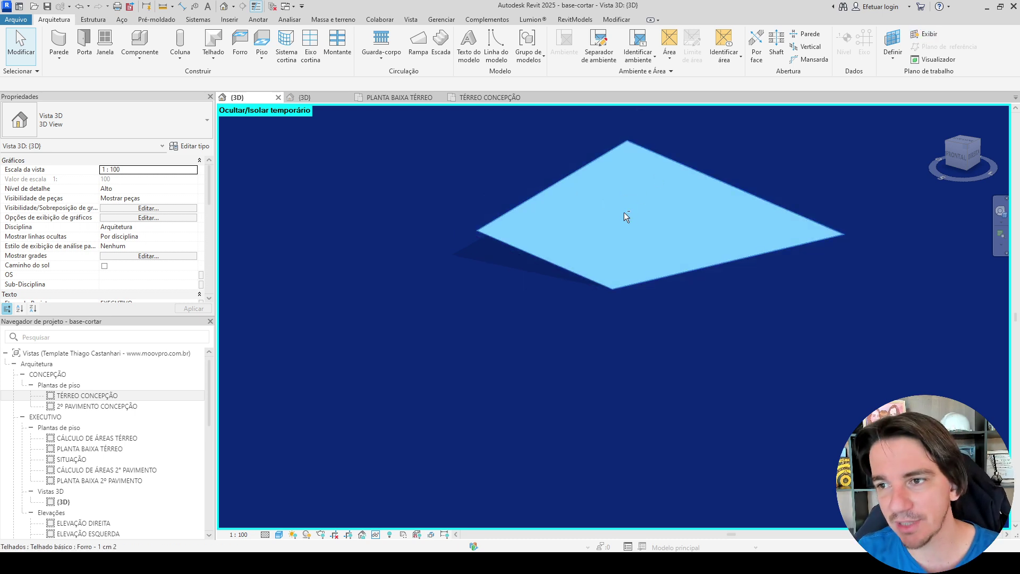
Place a Cortar Retangular ou Quadrado component at the roof's upper corner endpoint, rotated so it runs along the outside of the slanted edge.
middle_click_drag(623, 212, 656, 233, "shift")
left_click_drag(970, 150, 938, 187)
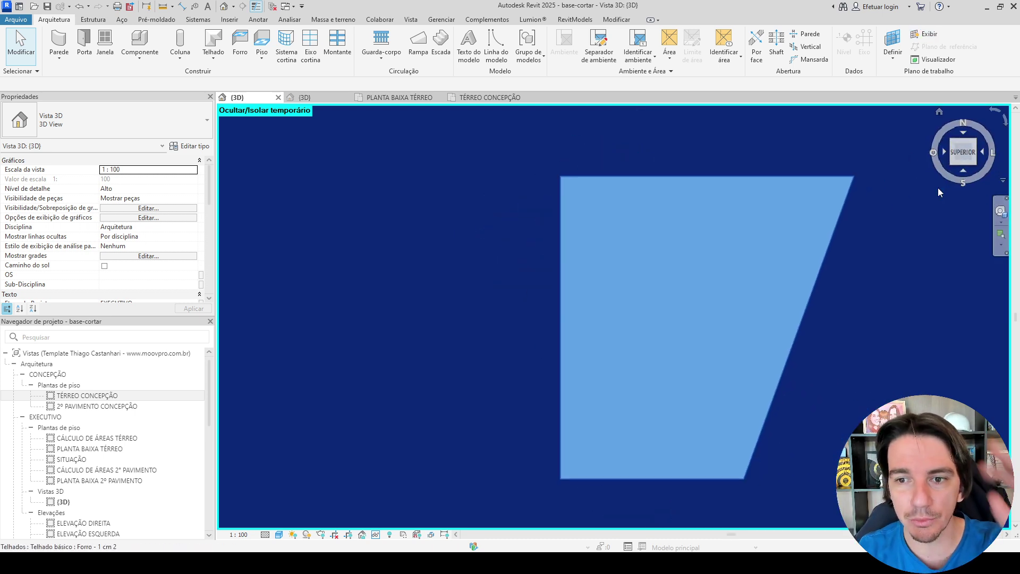
middle_click_drag(788, 252, 695, 241)
key("c")
key("m")
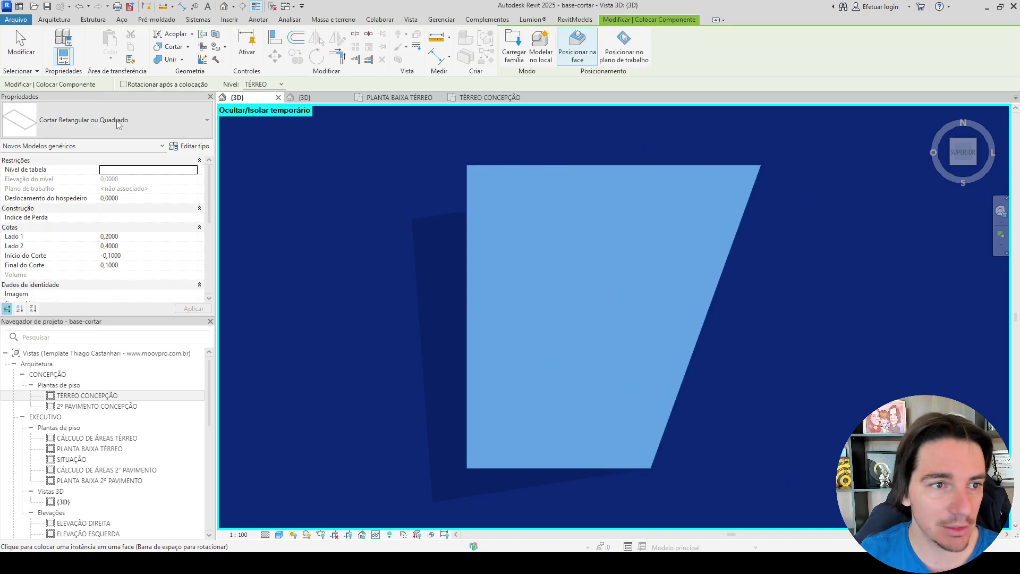
scroll(770, 159, "up", 5)
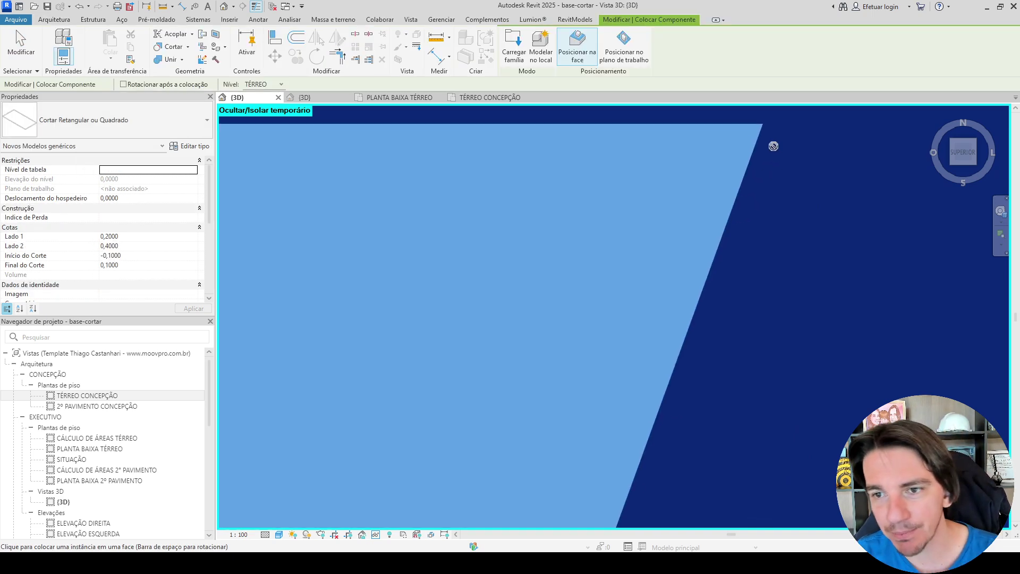
scroll(748, 161, "down", 3)
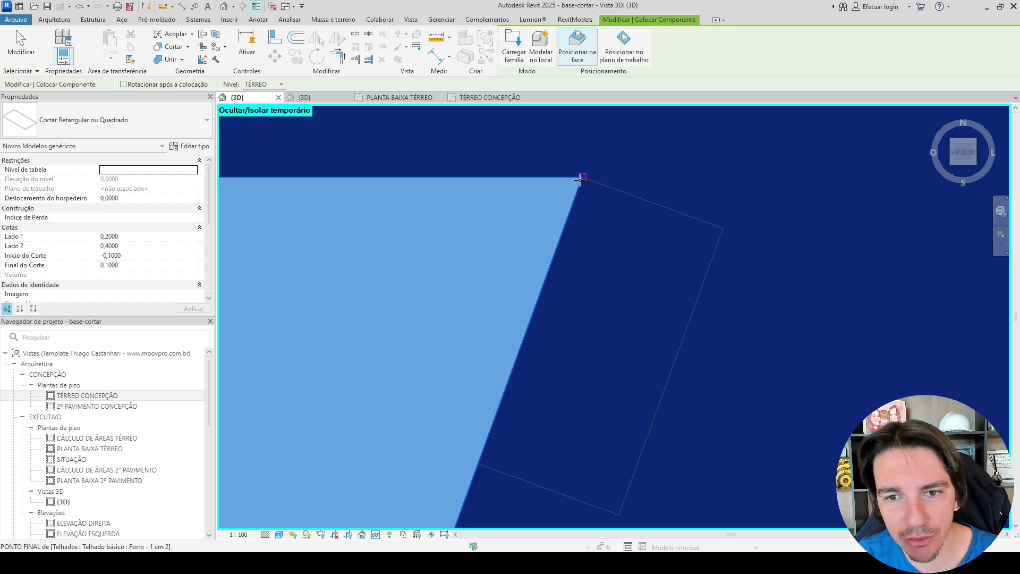
key("space")
key("space")
key("space")
key("space")
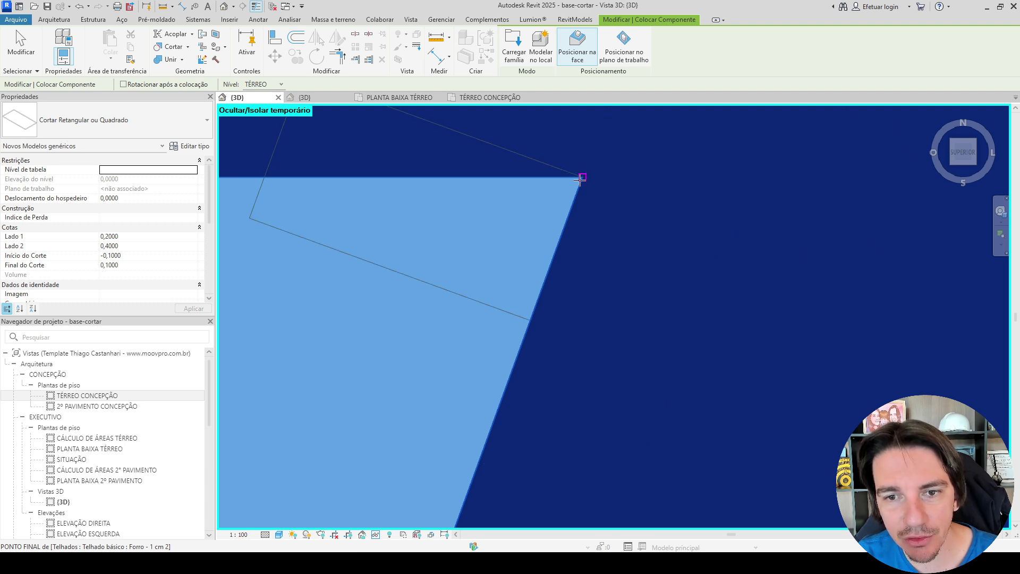
left_click(581, 179)
key("Escape")
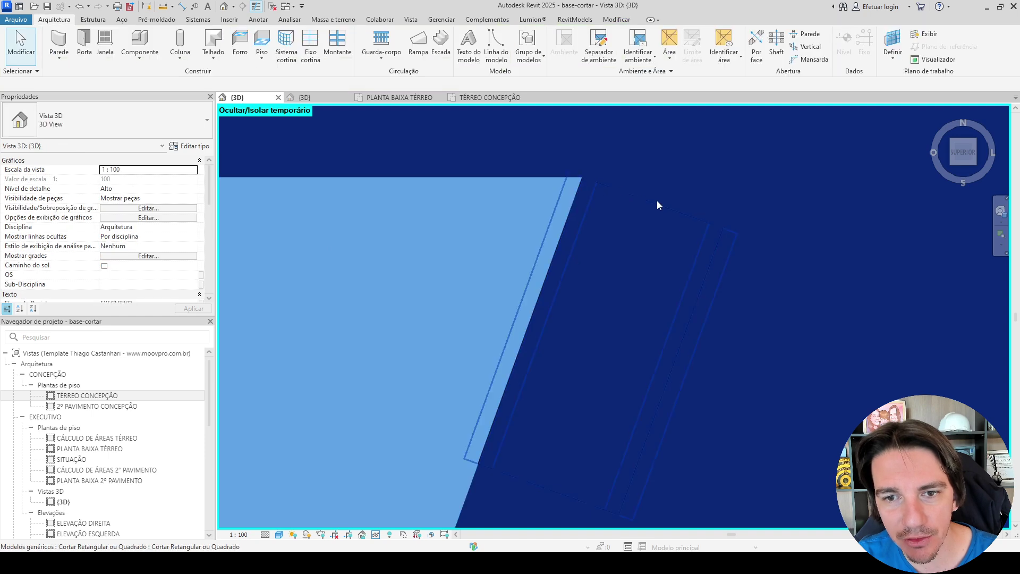
Set the Lado 2 dimension of the newly placed rectangular cutter to 12.
scroll(655, 200, "down", 3)
middle_click_drag(715, 303, 693, 234, "shift")
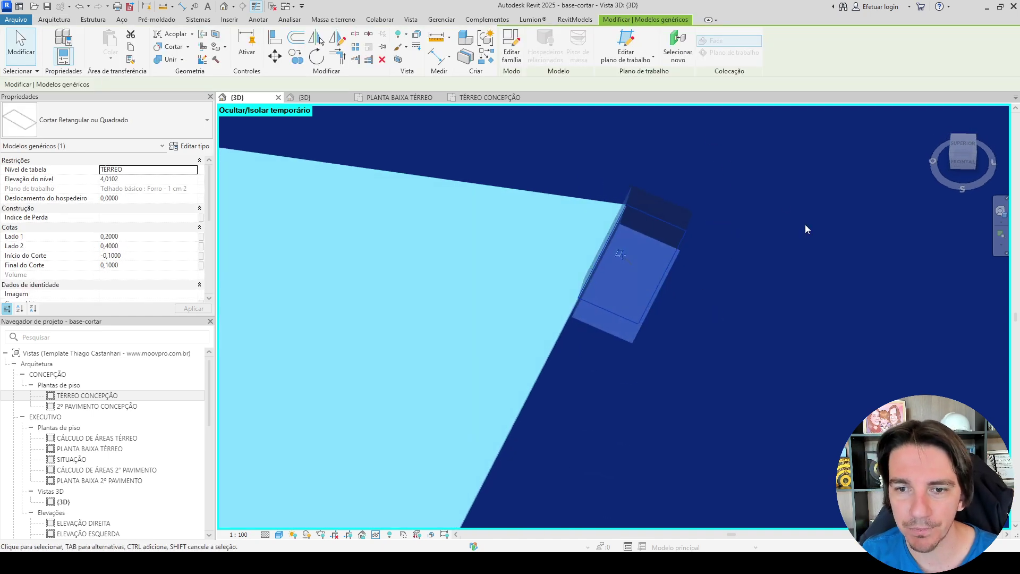
scroll(805, 224, "down", 4)
middle_click_drag(786, 287, 692, 208, "shift")
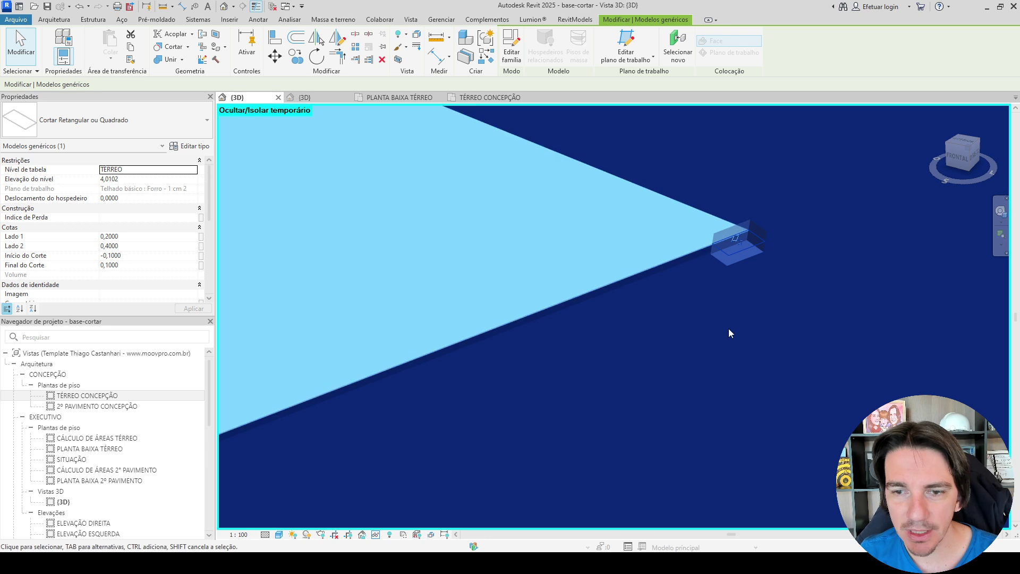
left_click(150, 244)
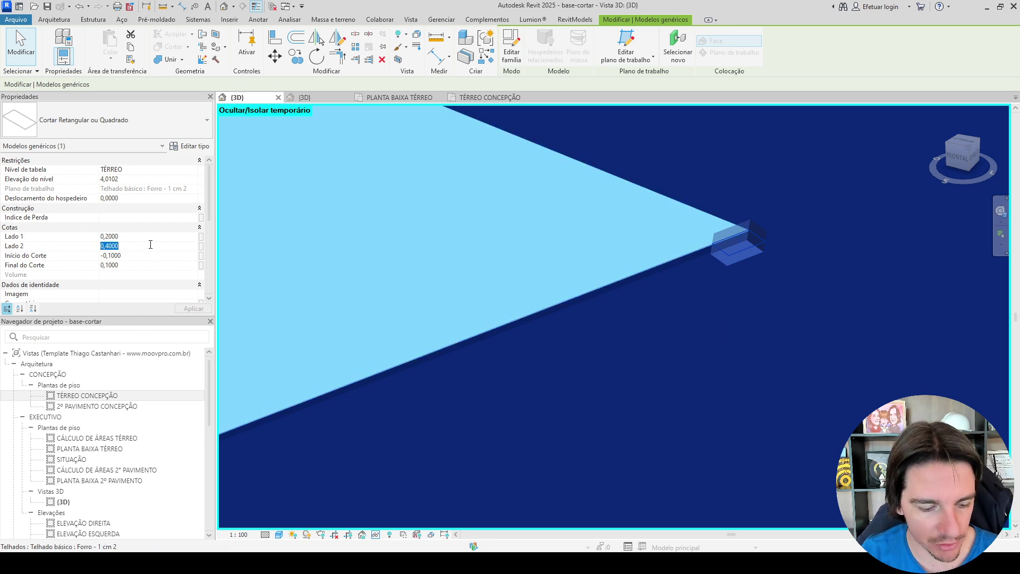
type("12")
key("Return")
scroll(783, 377, "down", 3)
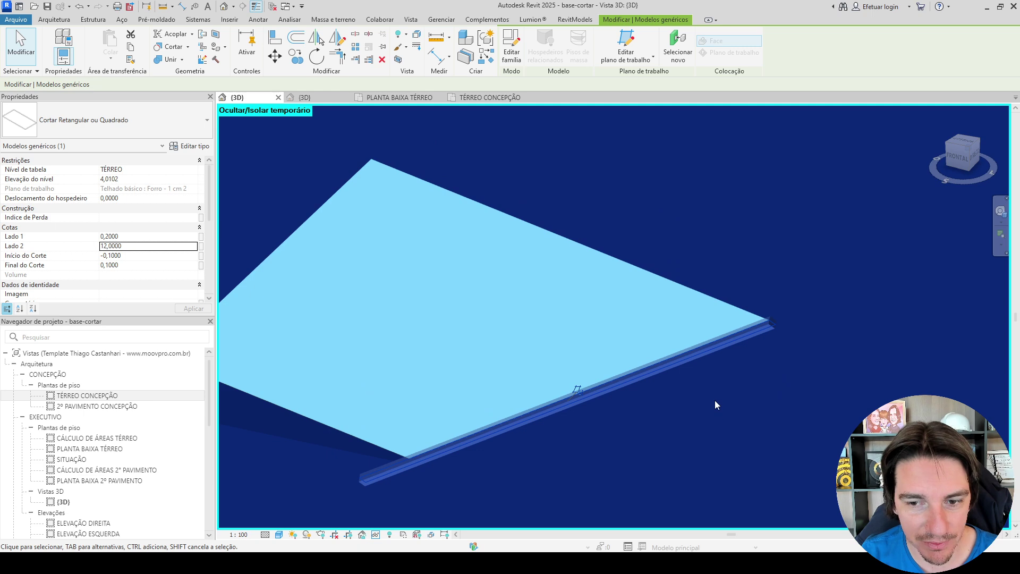
Set the rectangular cutter's Lado 1 dimension to 6.
middle_click_drag(715, 401, 719, 373)
left_click(145, 239)
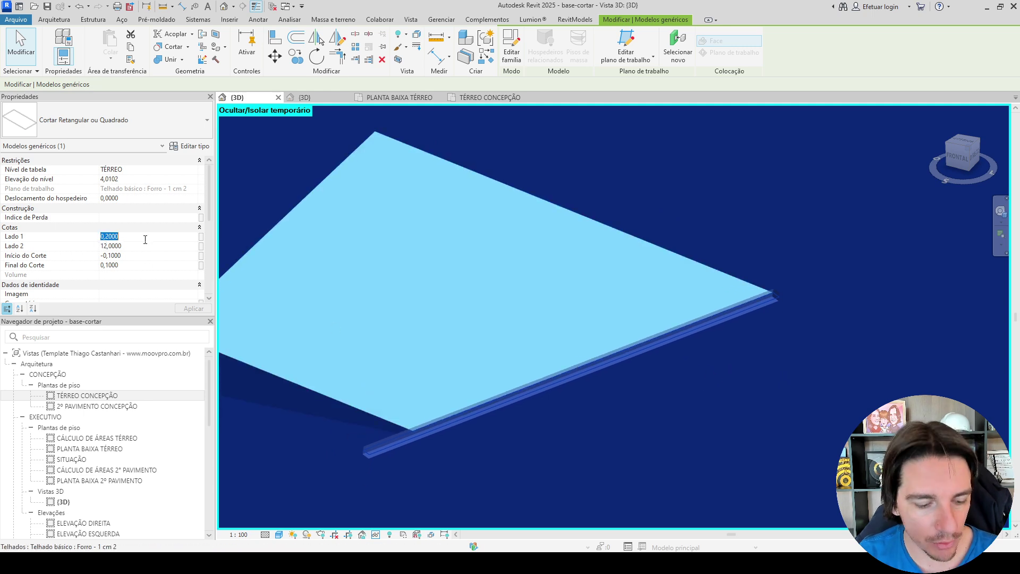
type("6")
key("Return")
scroll(595, 306, "down", 3)
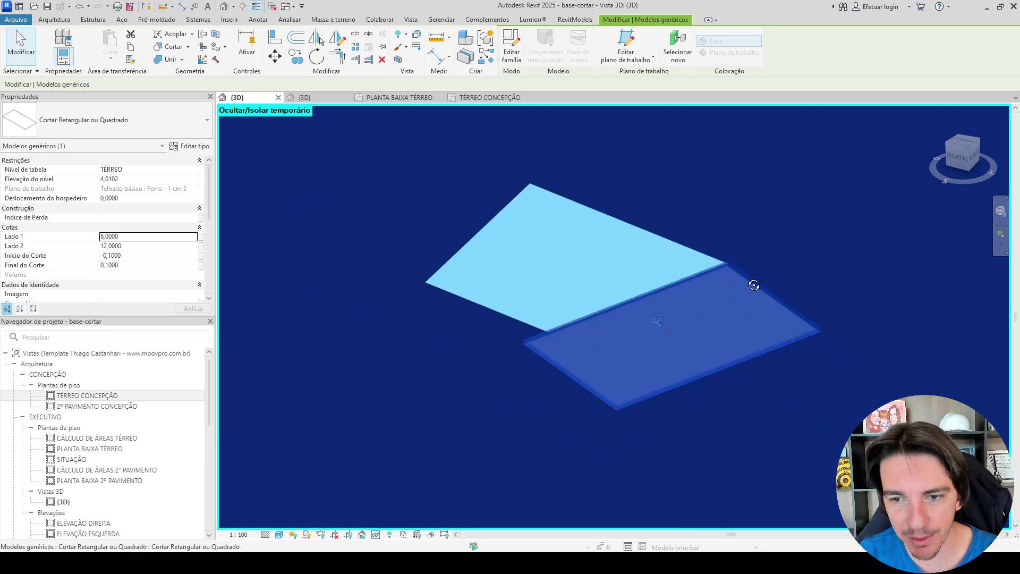
Set the rectangular cutter's Início do Corte to -1 and its Final do Corte to 1.
left_click(142, 256)
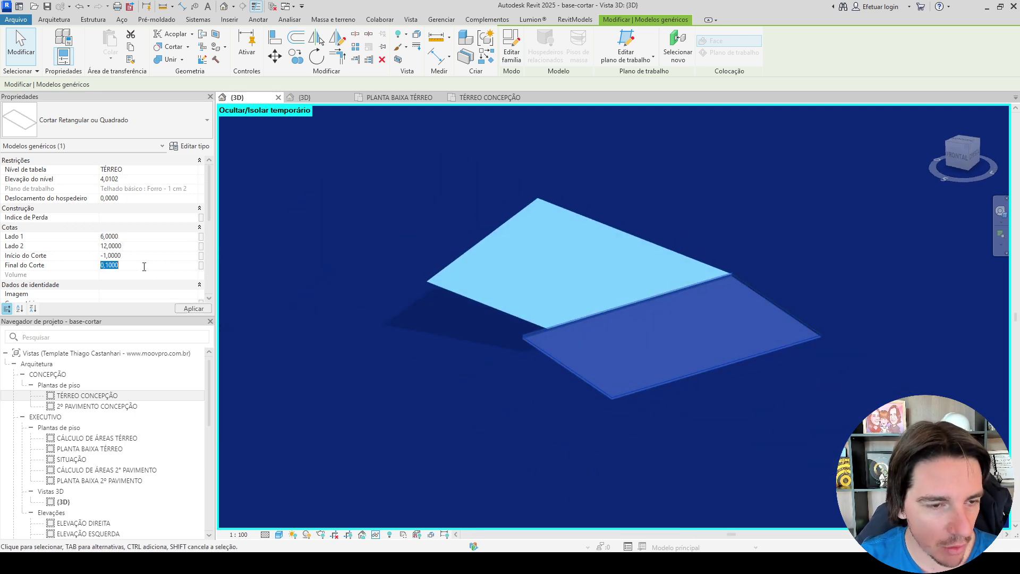
type("1")
key("Return")
mouse_move(507, 432)
middle_mouse_down("shift")
mouse_move(478, 405)
mouse_move(508, 440)
middle_mouse_up("shift")
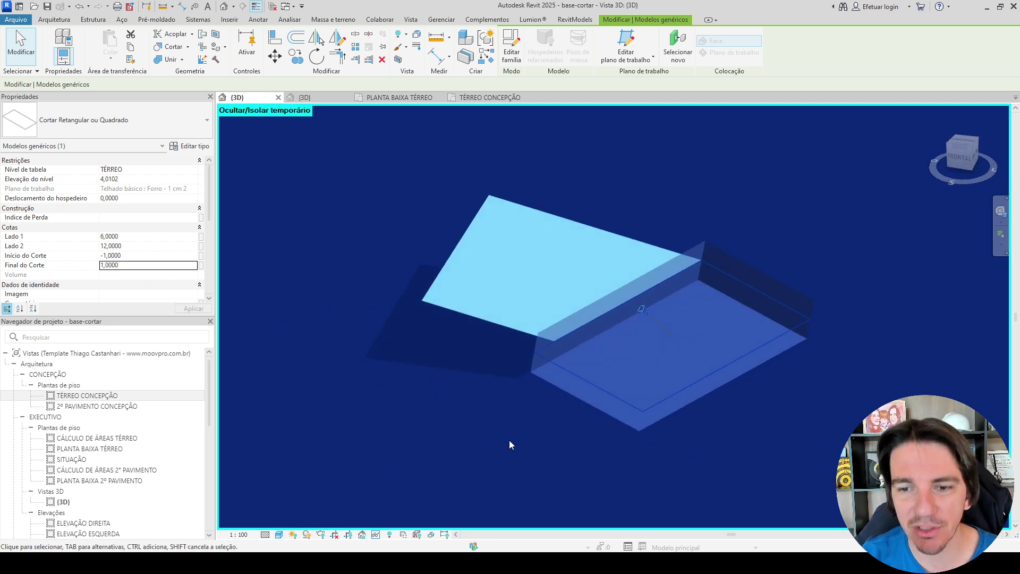
scroll(509, 440, "up", 2)
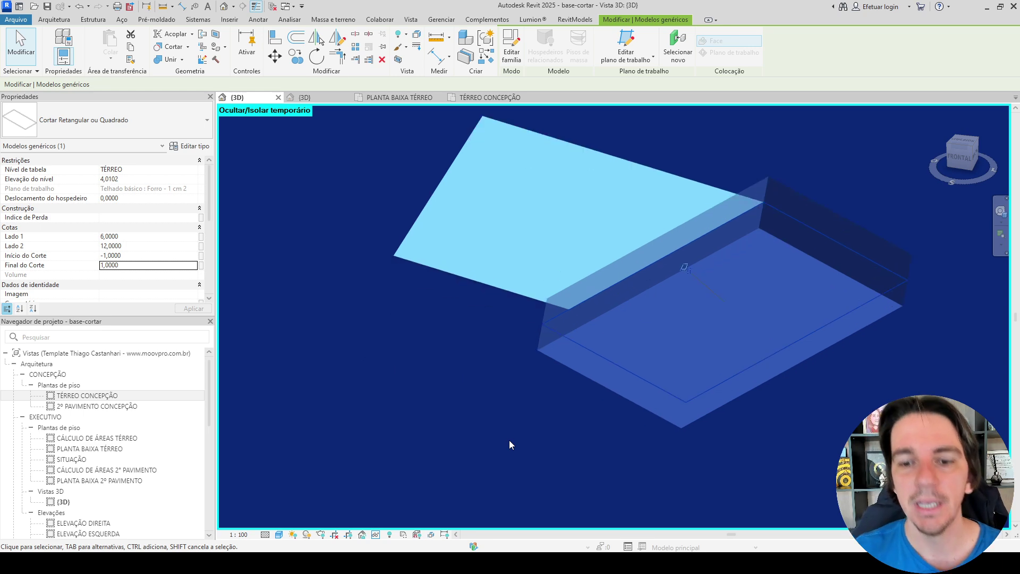
Deselect the cutter and reset the temporary hide/isolate so the whole building shows again.
key("Escape")
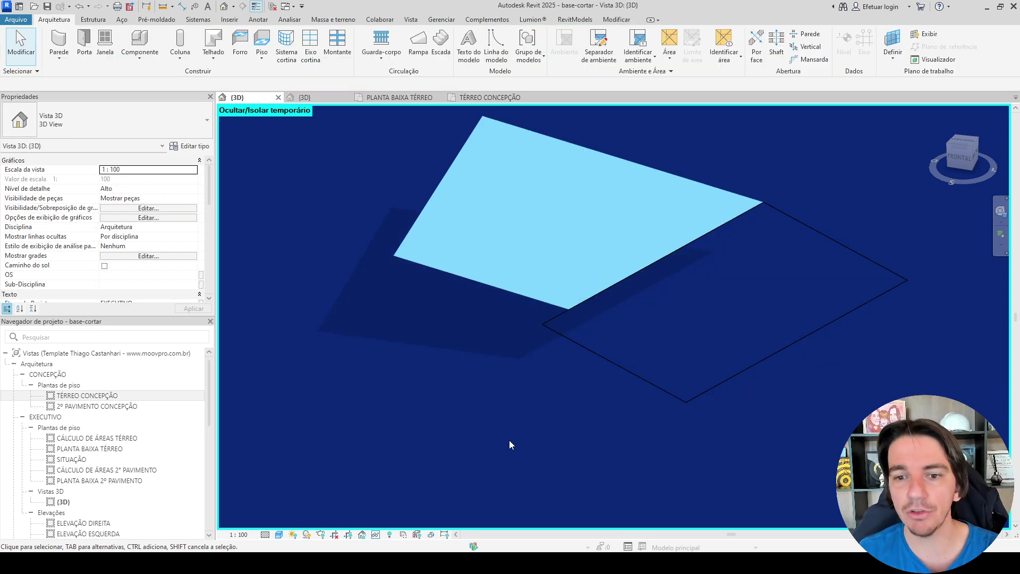
left_click(377, 534)
left_click(404, 521)
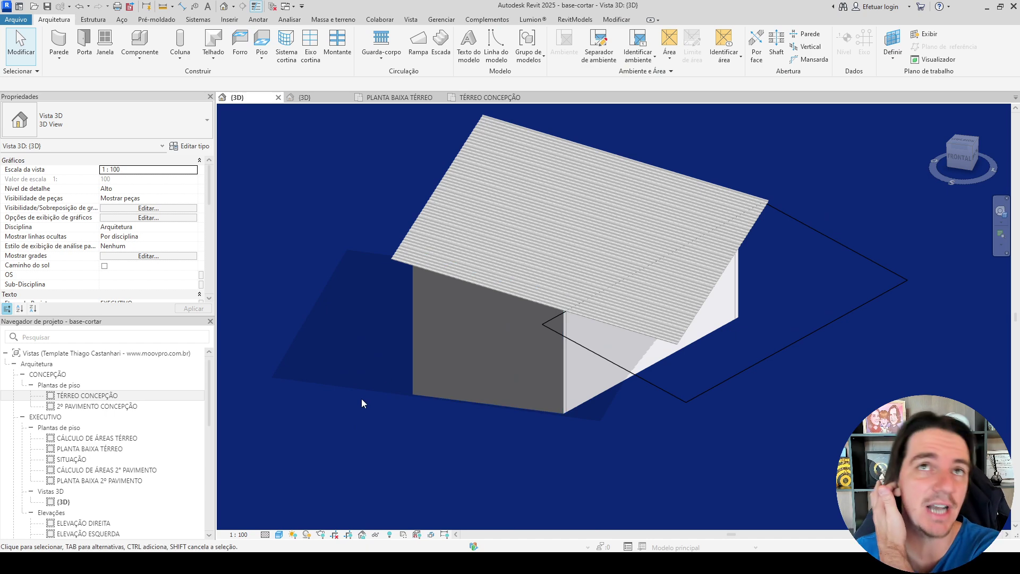
Cut each overhanging trapezoidal roof tile with the rectangular cutter, from the lowest tile up to the topmost one, using Cut Geometry.
left_click(616, 20)
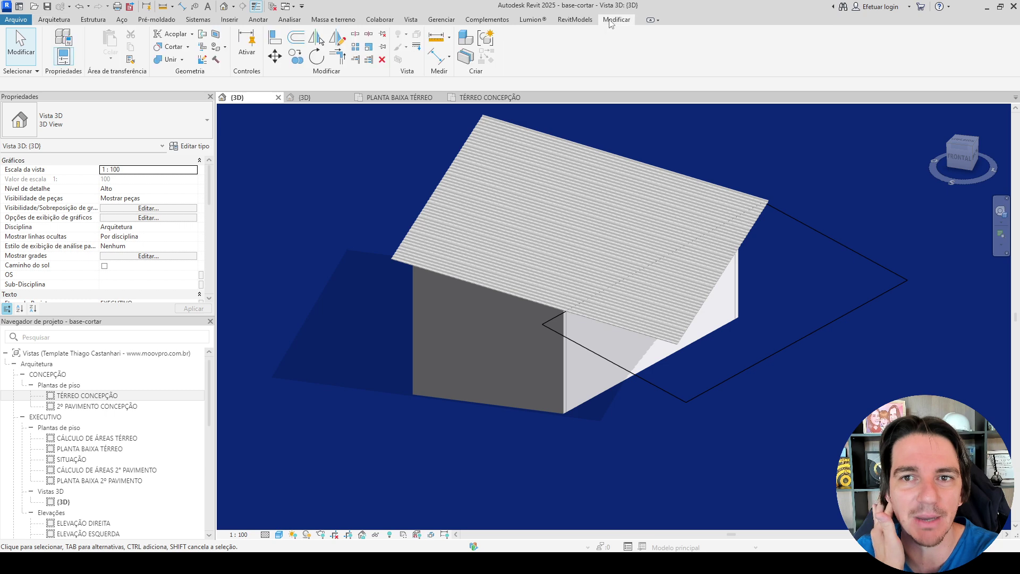
left_click(173, 47)
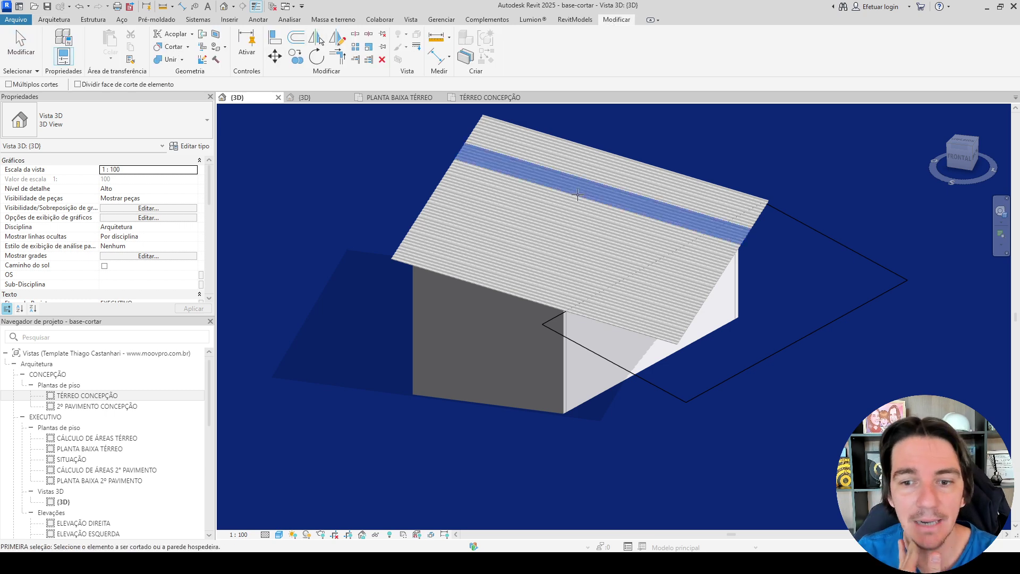
left_click(614, 316)
left_click(590, 339)
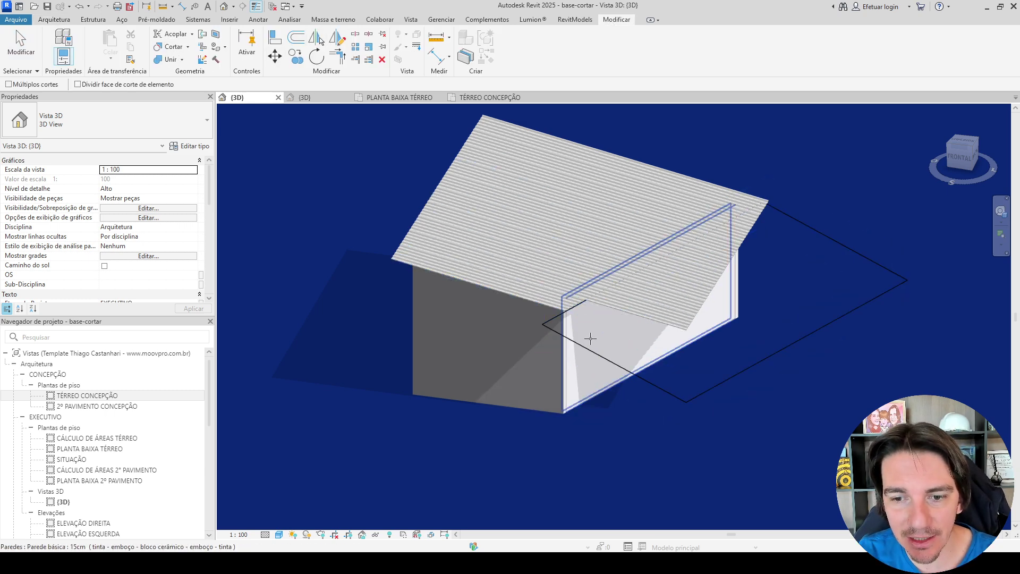
left_click(616, 302)
left_click(620, 327)
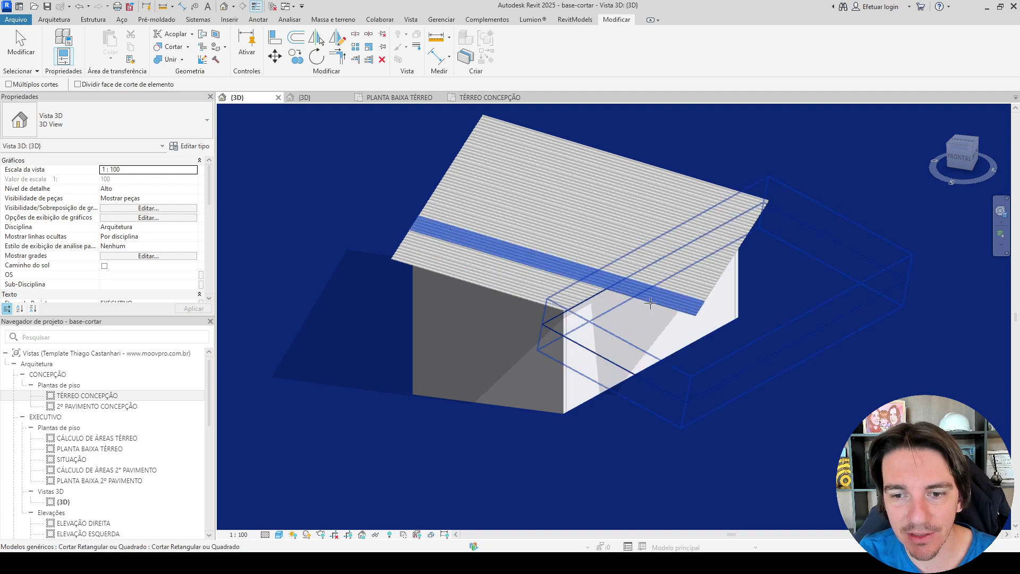
left_click(677, 291)
left_click(676, 295)
left_click(689, 276)
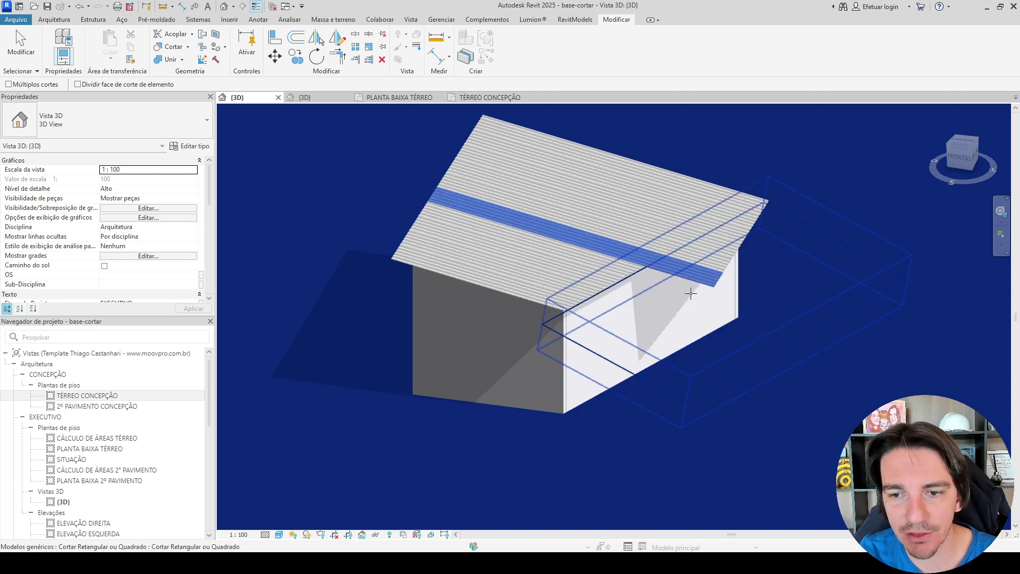
left_click(690, 295)
left_click(696, 260)
left_click(697, 294)
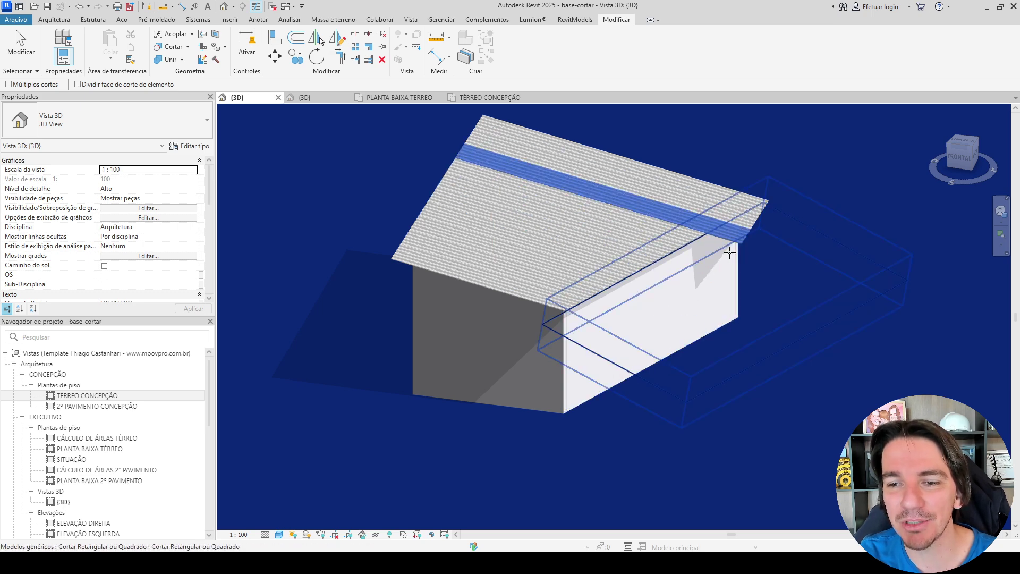
left_click(729, 249)
left_click(753, 223)
left_click(793, 223)
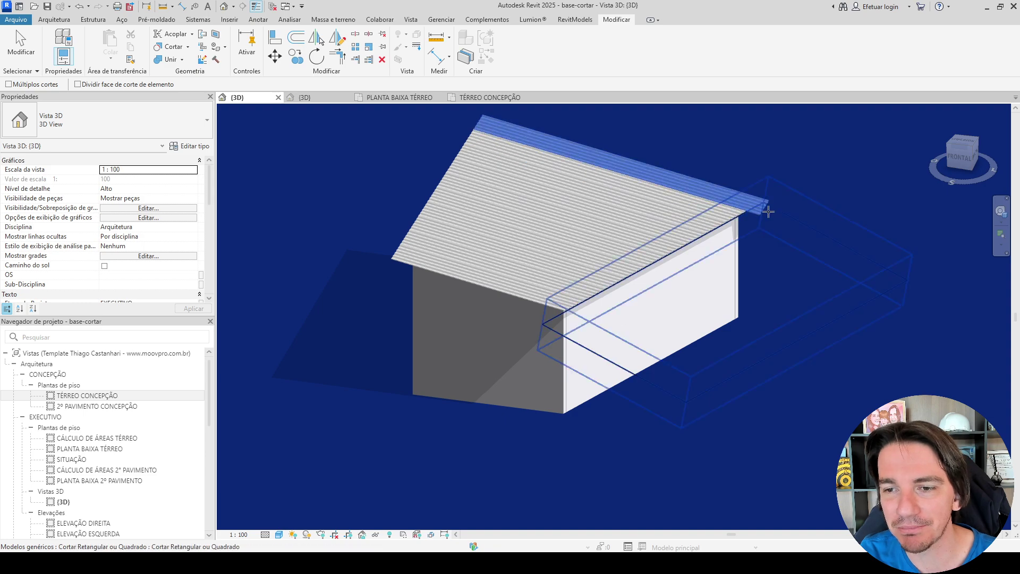
scroll(757, 212, "up", 5)
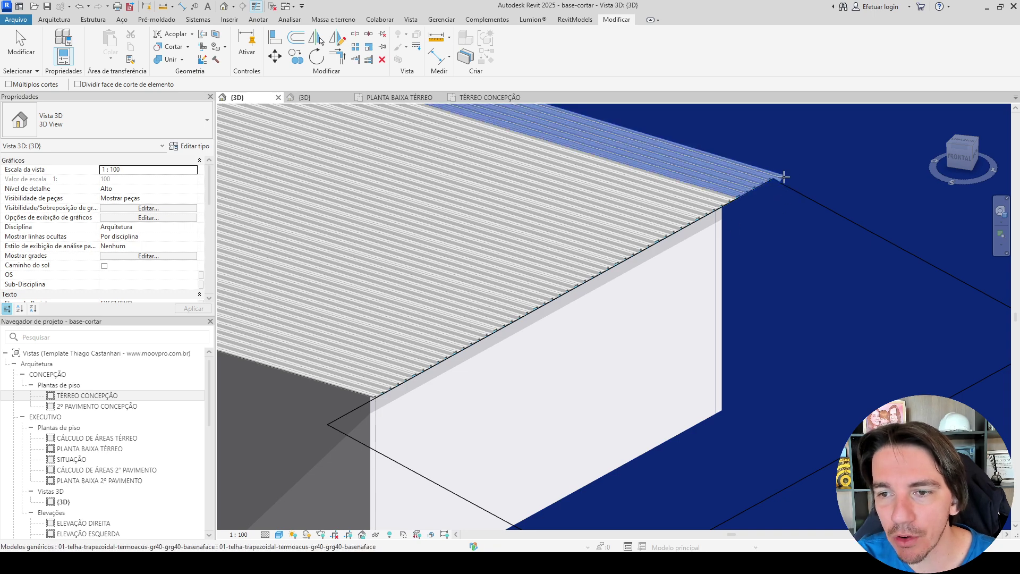
scroll(815, 210, "down", 5)
key("Escape")
Temporarily hide the topmost roof tile in the top view to expose the roof corner beside the cutter.
left_click(813, 209)
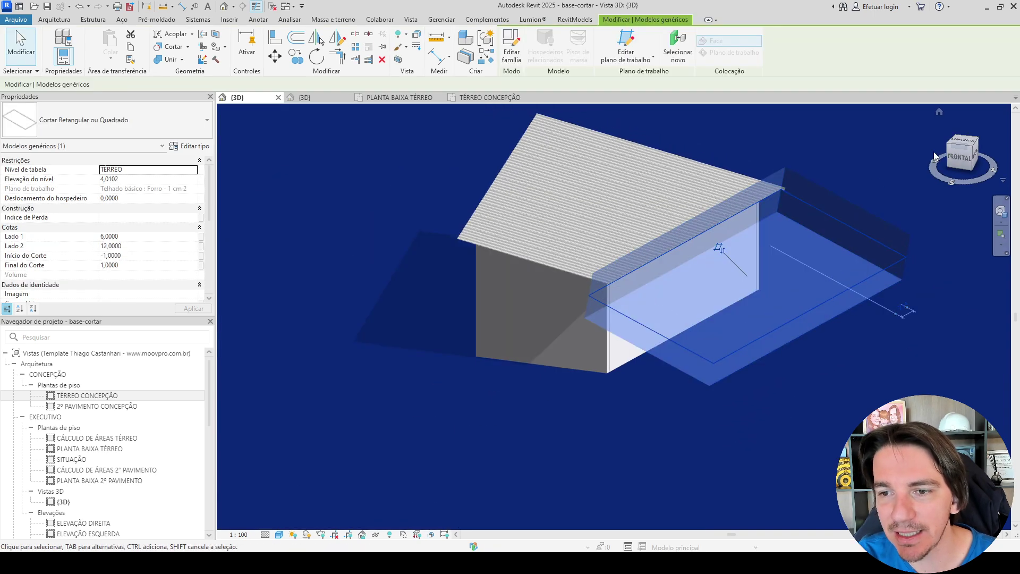
left_click(958, 144)
scroll(614, 136, "up", 5)
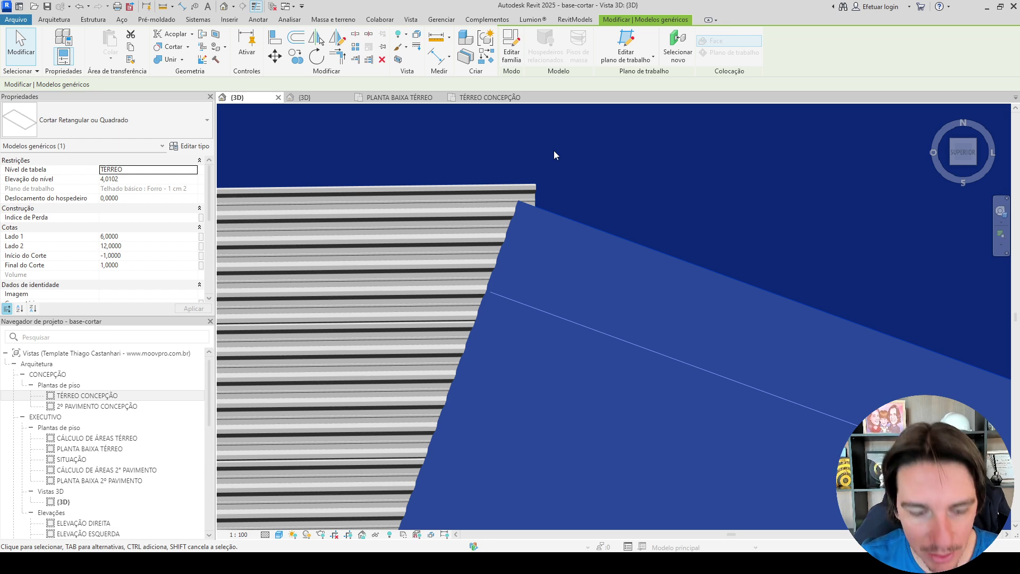
left_click(477, 189)
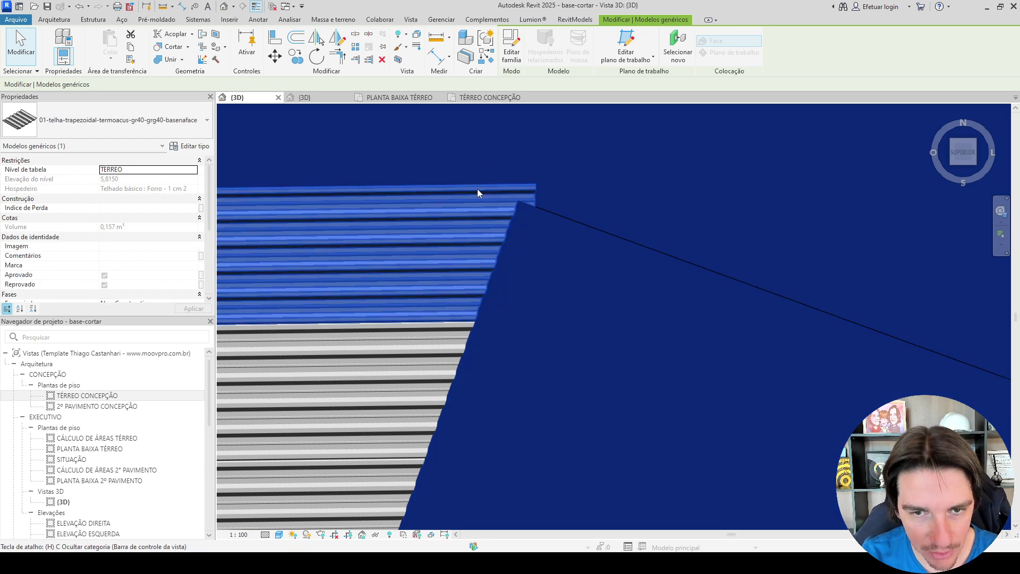
key("h")
key("h")
Move the cutter along the roof's slanted edge until it extends past the corner, and restore the hidden tile.
left_click(530, 201)
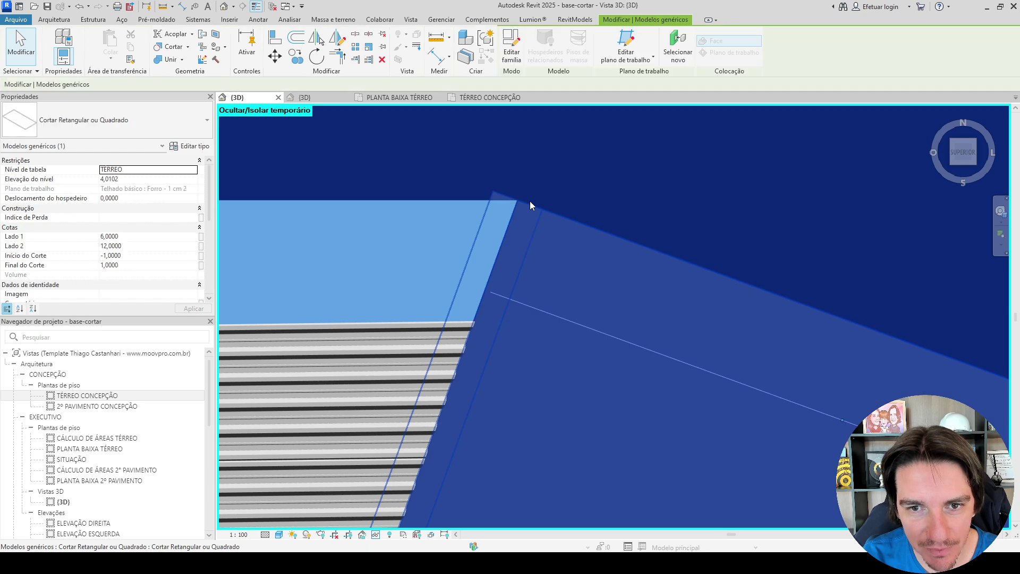
left_click_drag(530, 201, 521, 200)
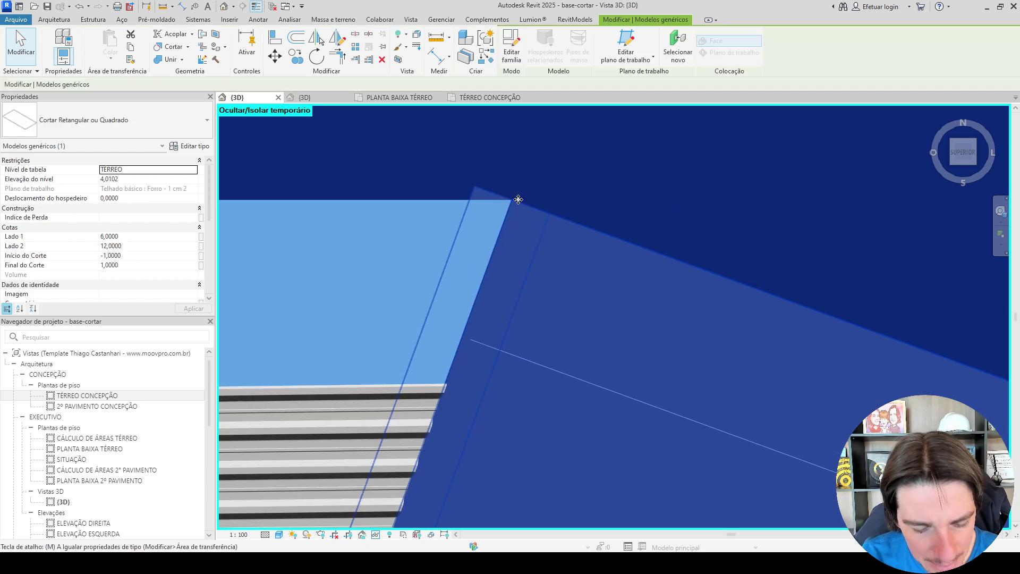
key("m")
key("v")
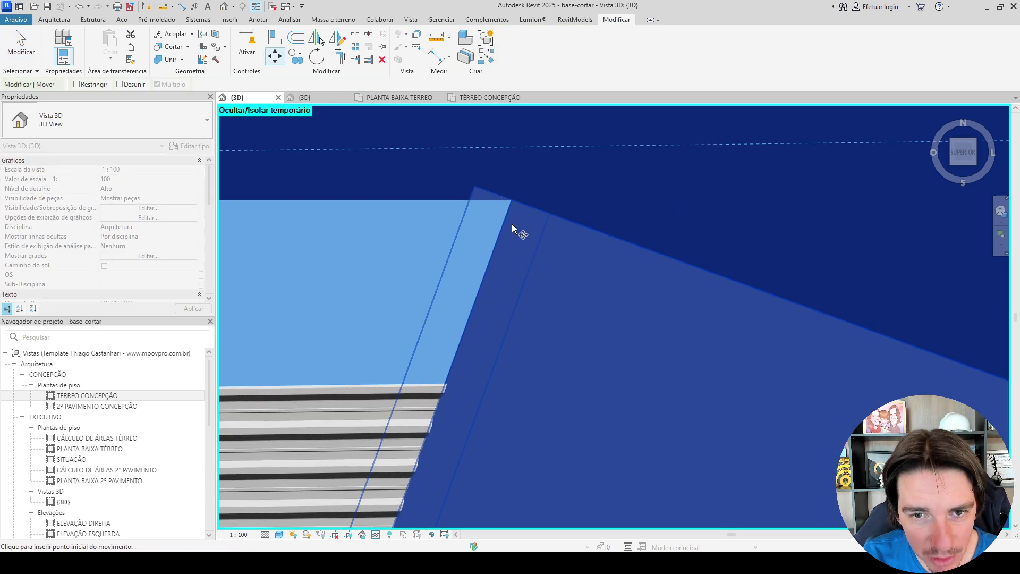
left_click(483, 276)
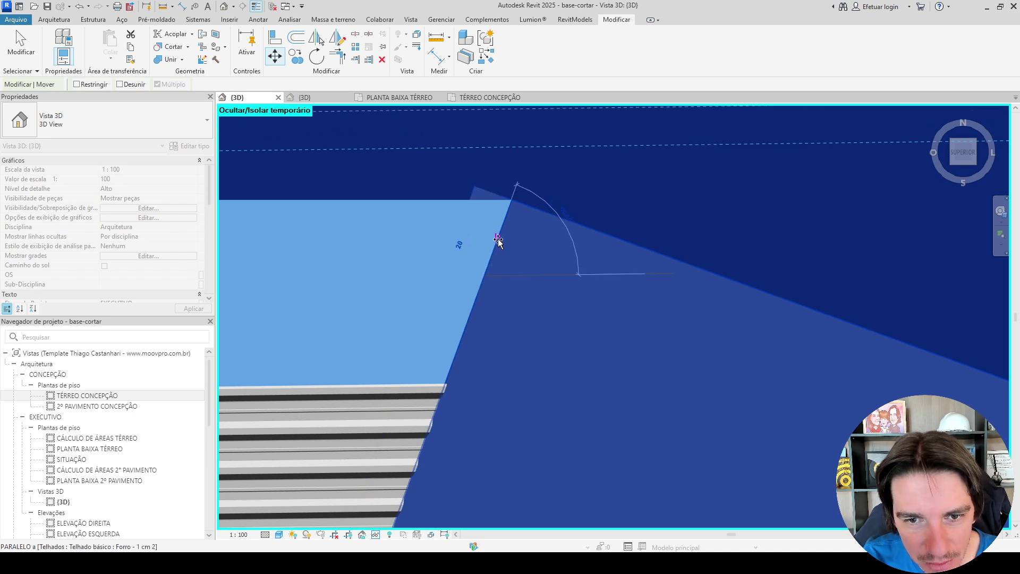
left_click(496, 209)
key("Escape")
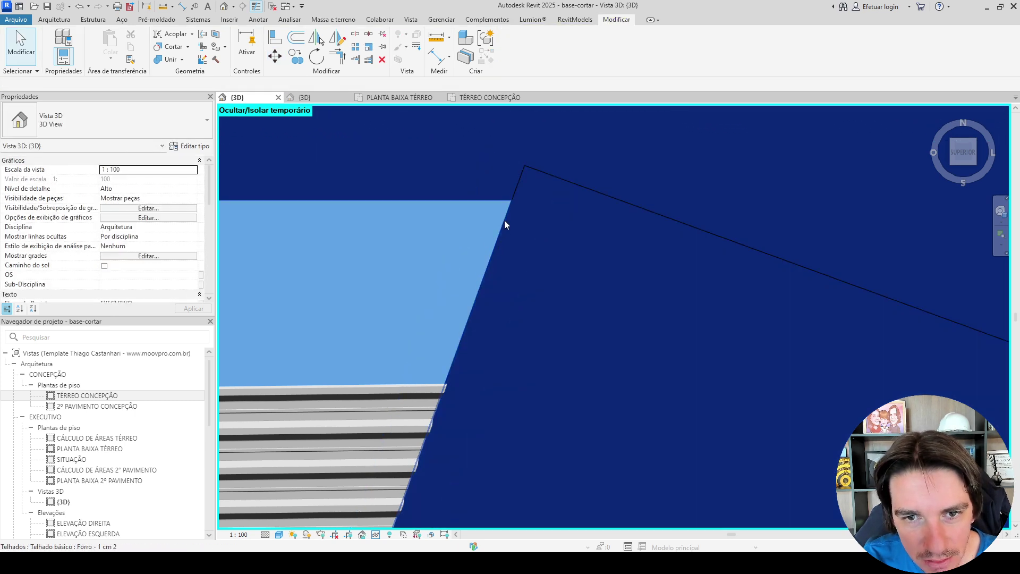
left_click(376, 534)
left_click(383, 523)
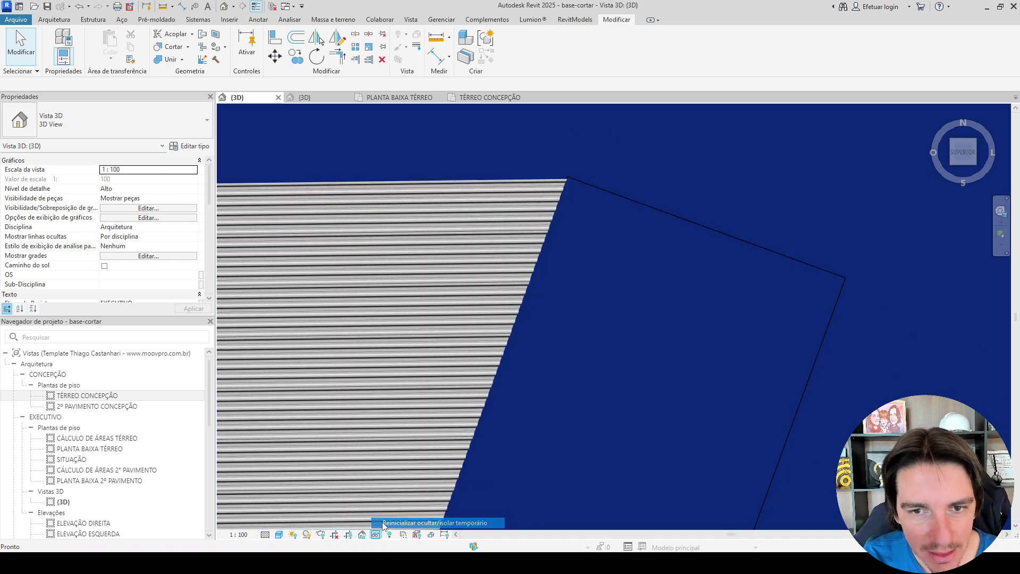
Turn off the visible lines (Linhas Visível) of the rectangular cutter on the roof and deselect it.
scroll(580, 213, "down", 4)
middle_click_drag(645, 335, 668, 327, "shift")
left_click(668, 327)
scroll(104, 255, "down", 6)
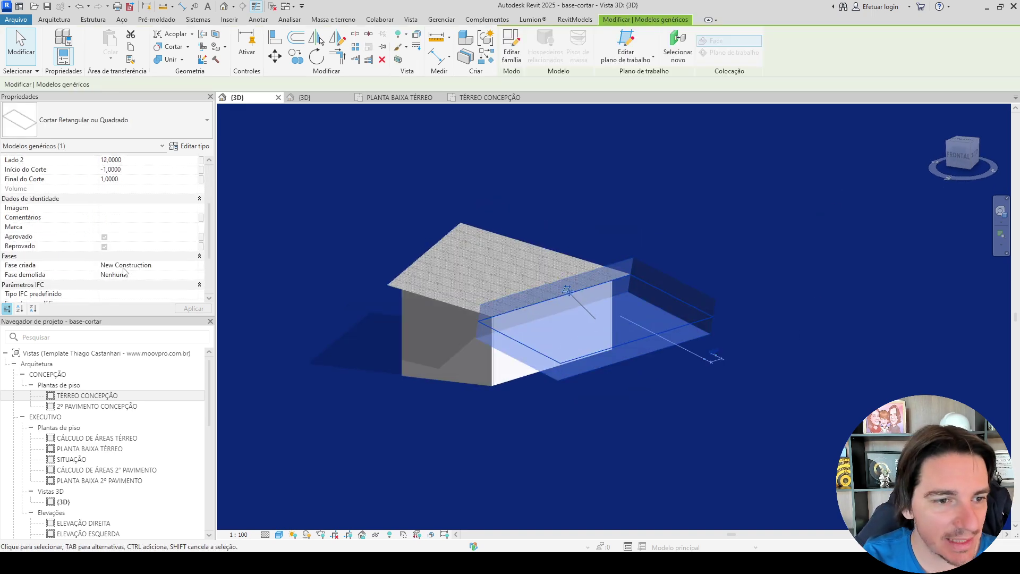
left_click(104, 265)
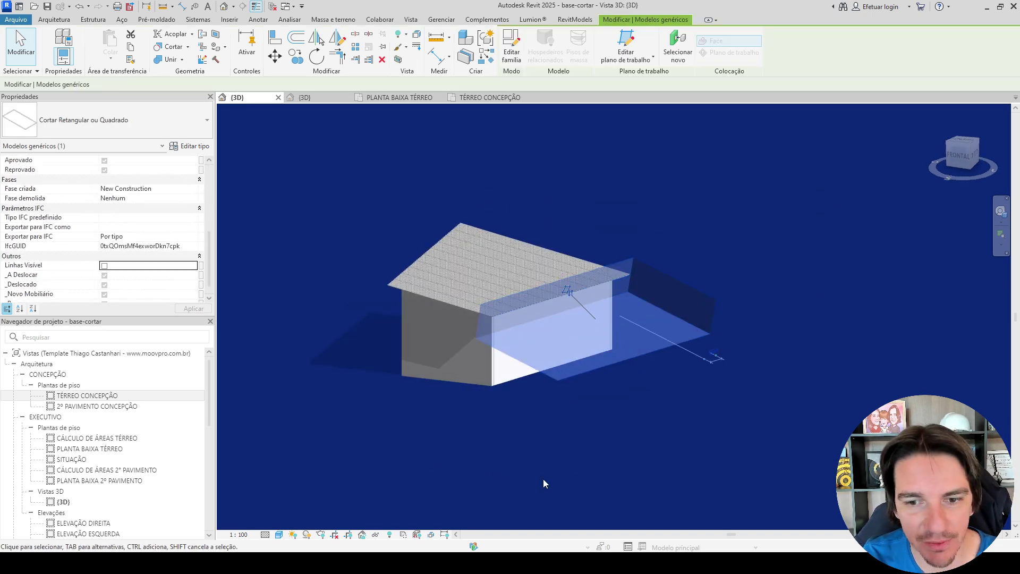
left_click(738, 440)
Hide the 1 cm ceiling roof beneath the tiles in the 3D view, and undo the hiding.
middle_click_drag(738, 441, 728, 308, "shift")
scroll(512, 312, "up", 8)
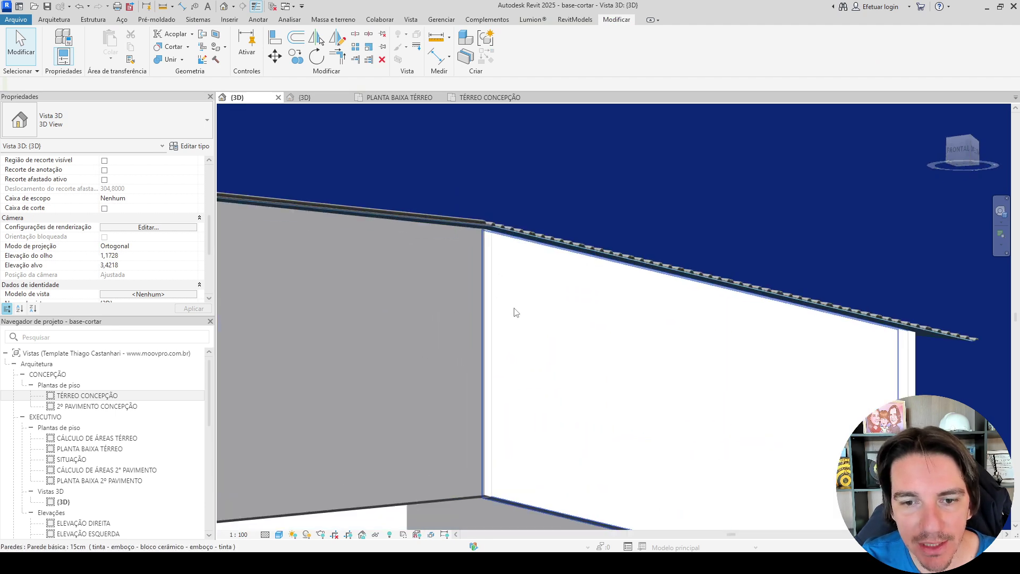
left_click(452, 179)
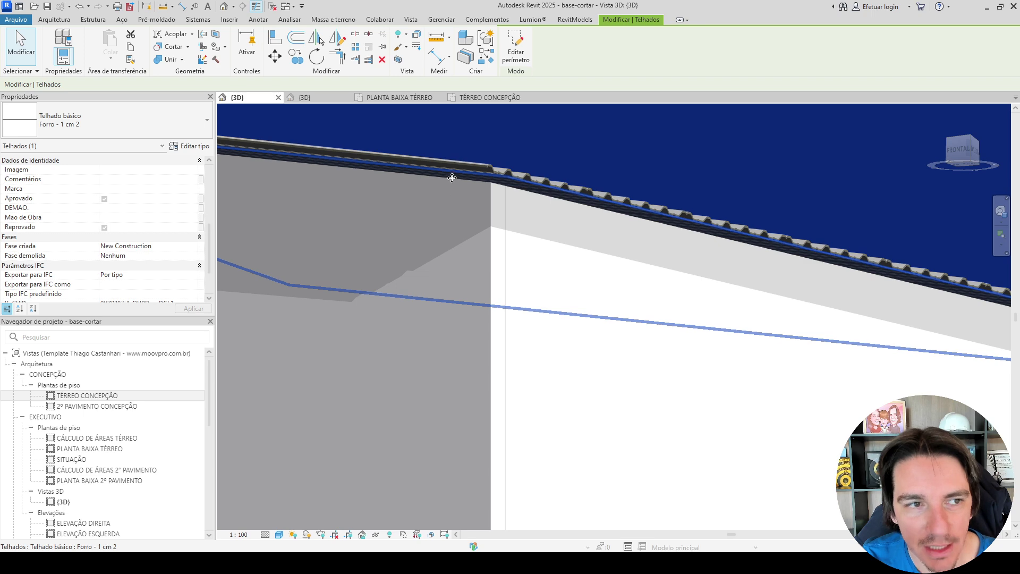
key("e")
key("h")
scroll(534, 223, "down", 6)
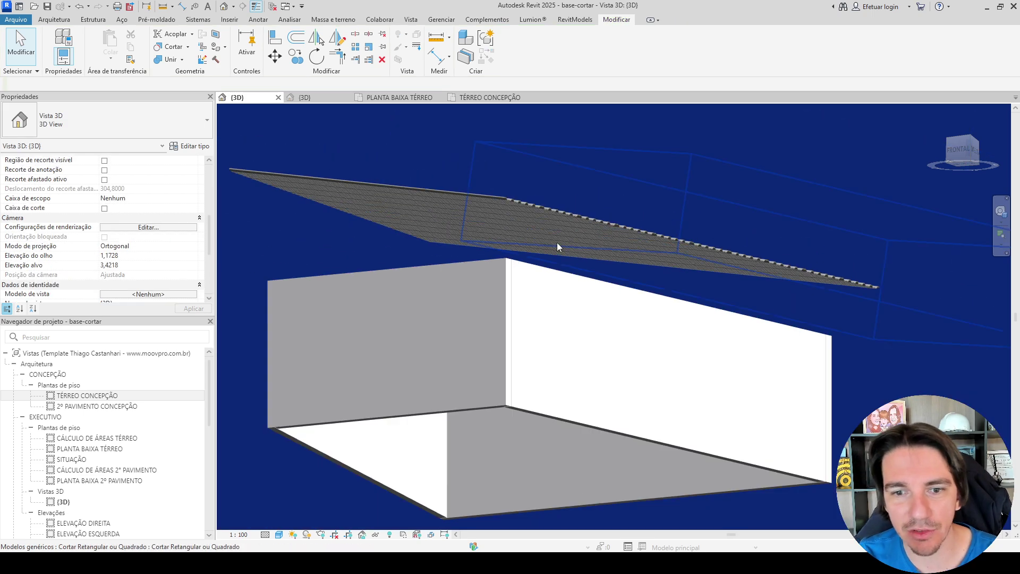
middle_click_drag(556, 242, 590, 420, "shift")
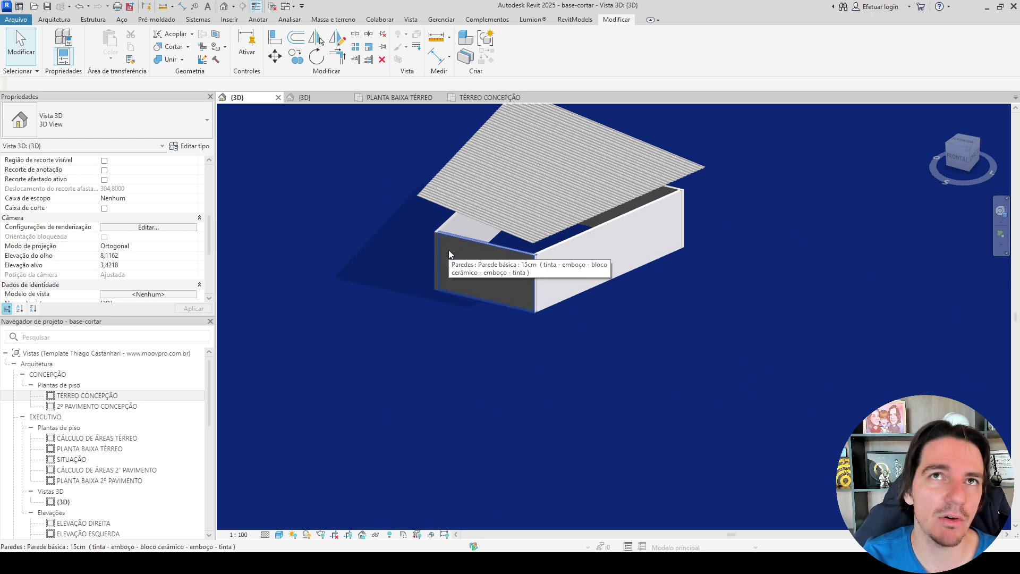
key("ctrl+z")
Delete the rectangular cutter from the roof.
scroll(521, 332, "down", 7)
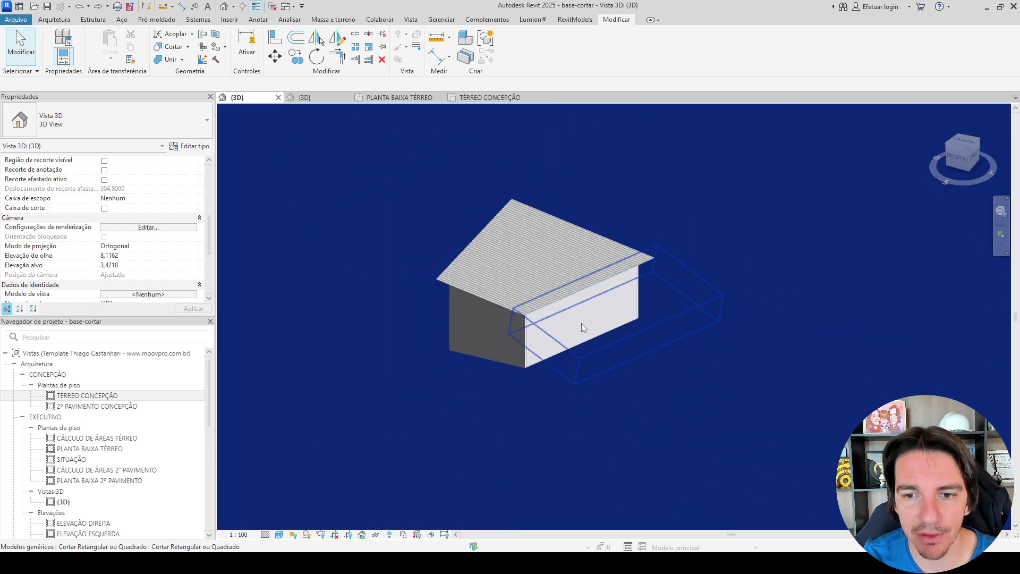
middle_click_drag(738, 380, 585, 446, "shift")
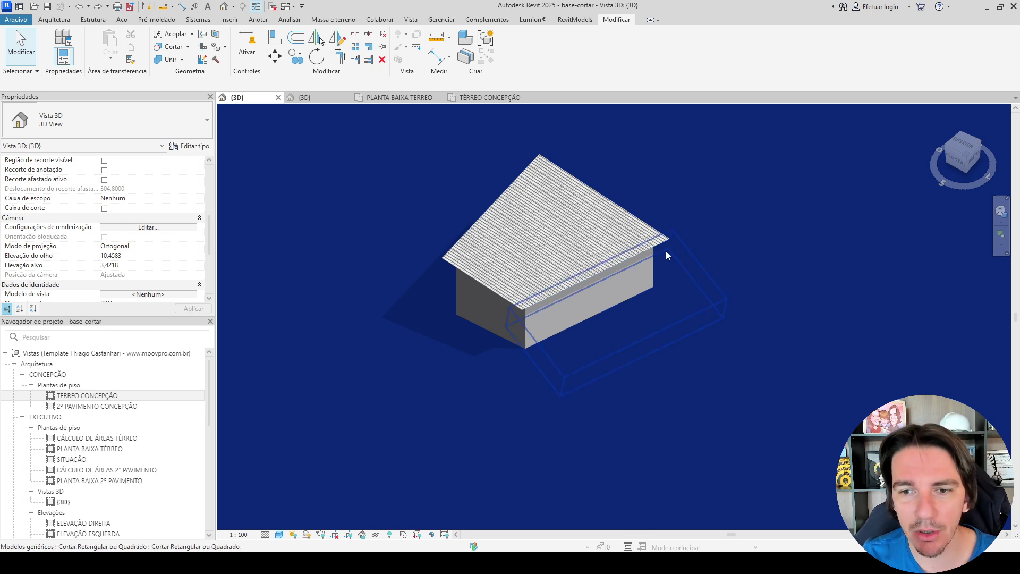
left_click(683, 251)
key("Escape")
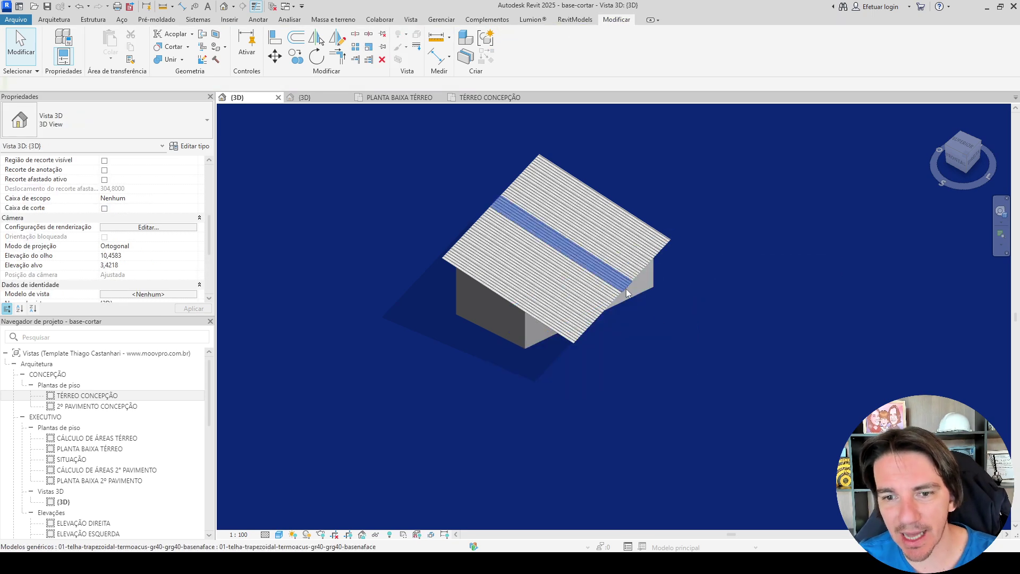
Temporarily isolate the 1 cm ceiling roof beneath the tiles and look at it from the top.
middle_click_drag(497, 327, 562, 123, "shift")
scroll(512, 346, "up", 10)
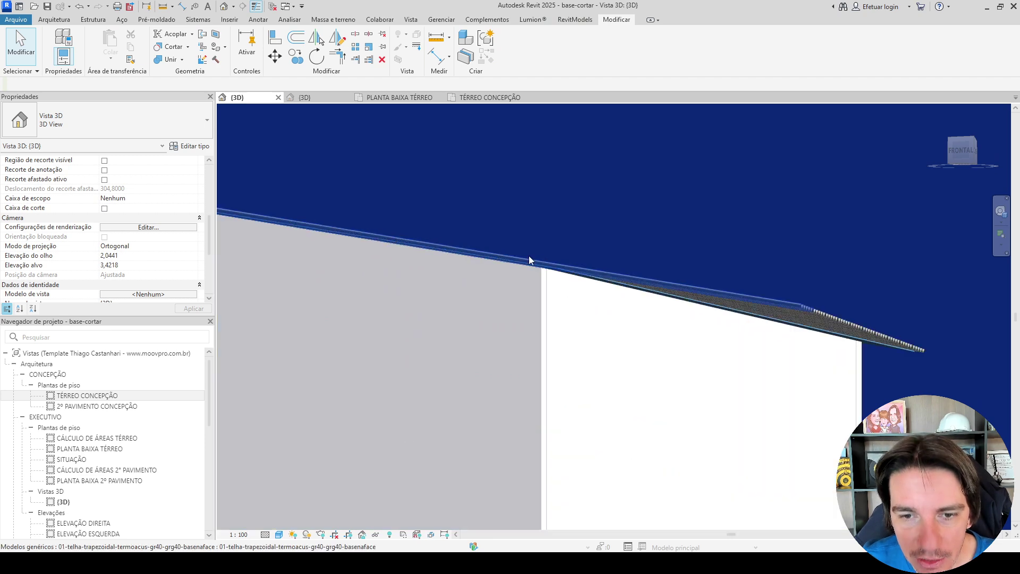
left_click(574, 253)
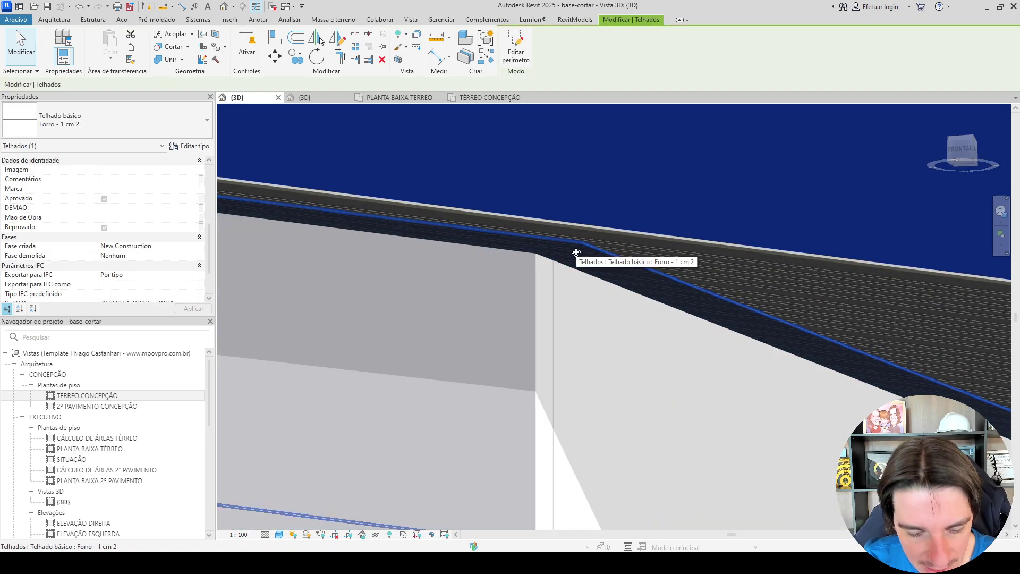
key("h")
key("i")
middle_click_drag(565, 211, 964, 175, "shift")
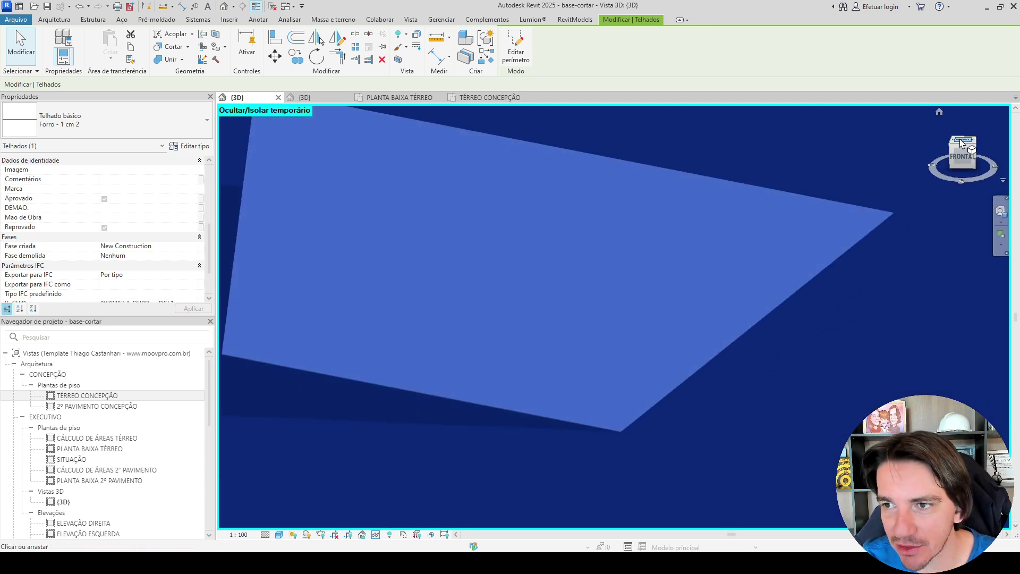
left_click(964, 149)
key("Escape")
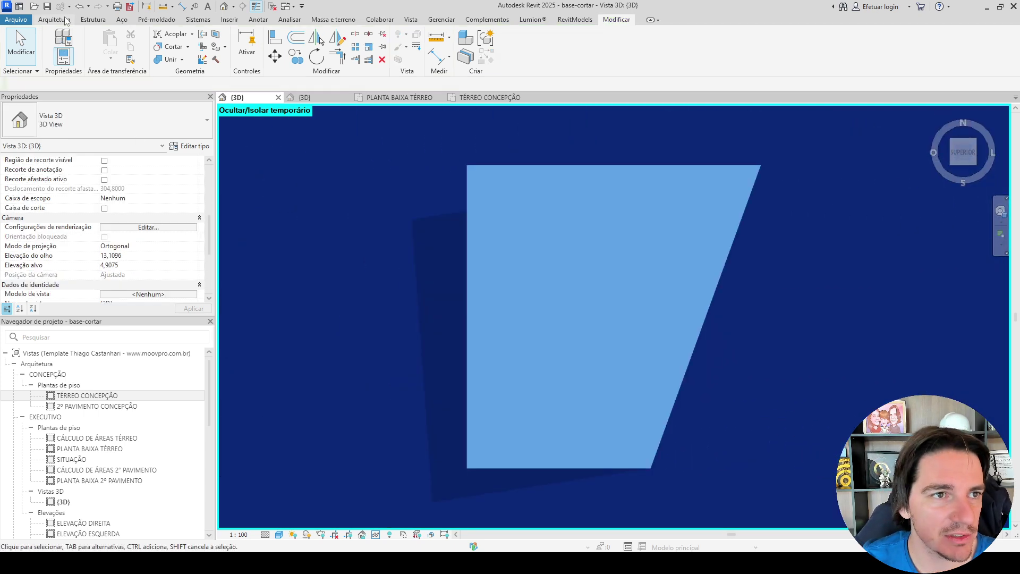
Start an in-place model in the Generic Models category with the default name, and reset the temporary isolation.
left_click(133, 59)
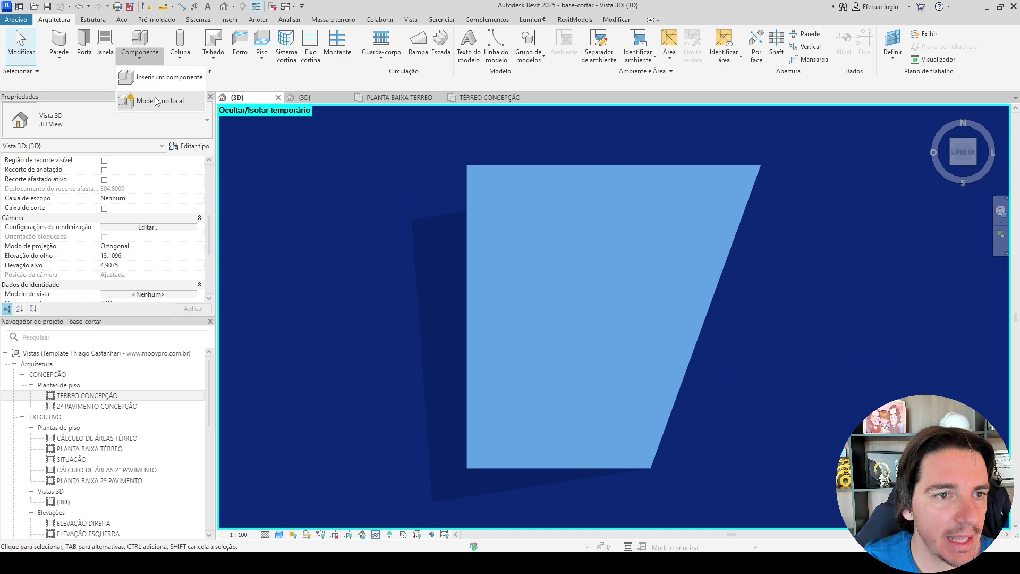
left_click(159, 109)
left_click(529, 208)
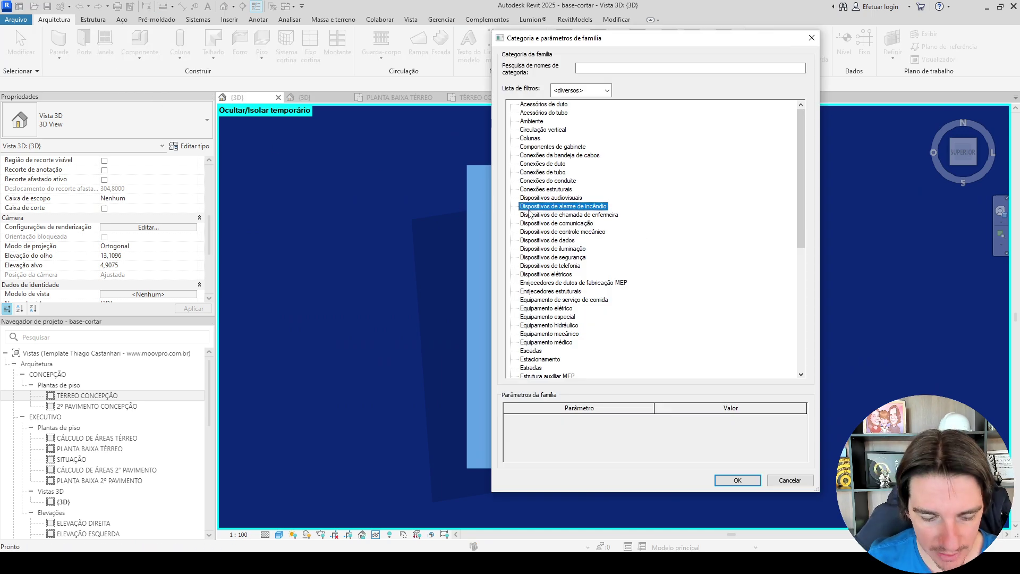
key("m")
key("m")
key("m")
left_click(732, 480)
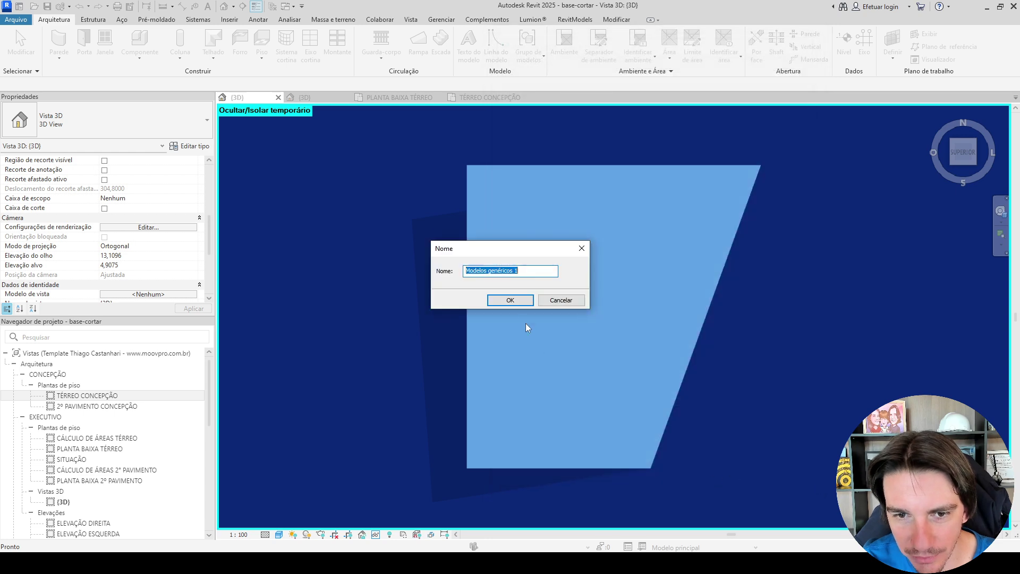
left_click(509, 300)
left_click(390, 534)
left_click(414, 523)
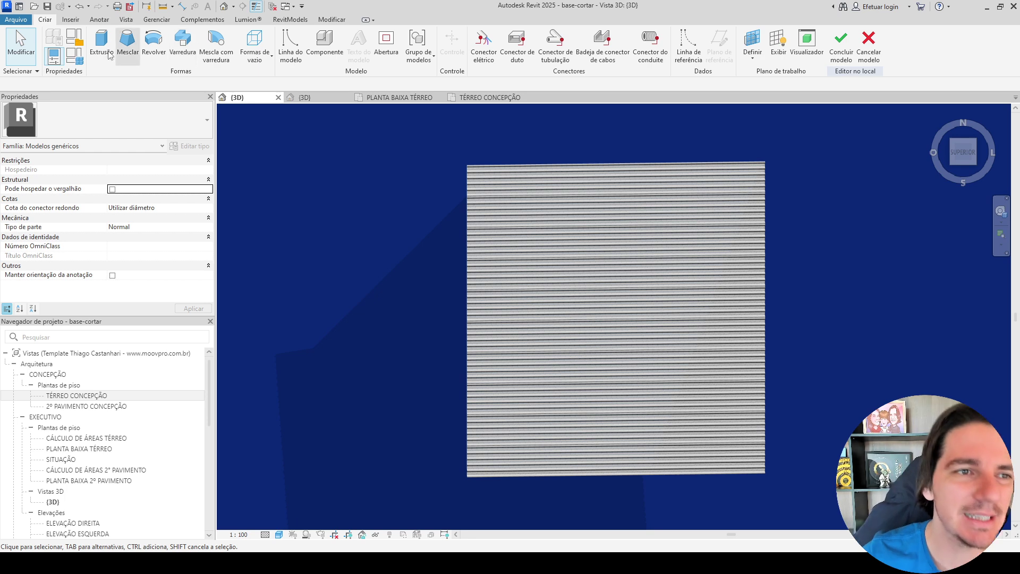
Start a void extrusion and sketch a closed four-sided outline with lines across the roof's overhanging lower-right corner.
left_click(269, 61)
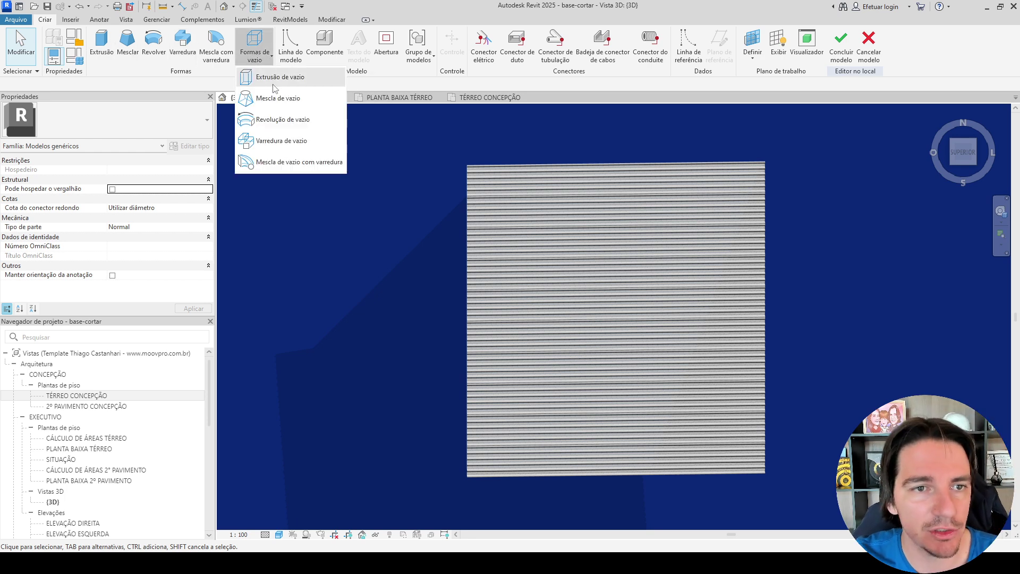
left_click(277, 77)
left_click(533, 35)
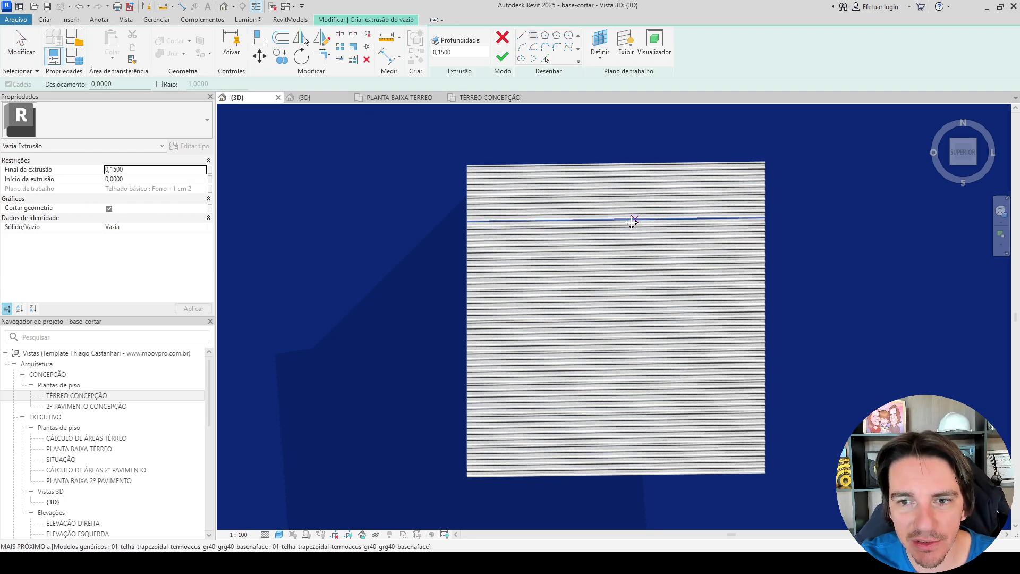
middle_click_drag(630, 220, 564, 186)
left_click(522, 36)
left_click(525, 474)
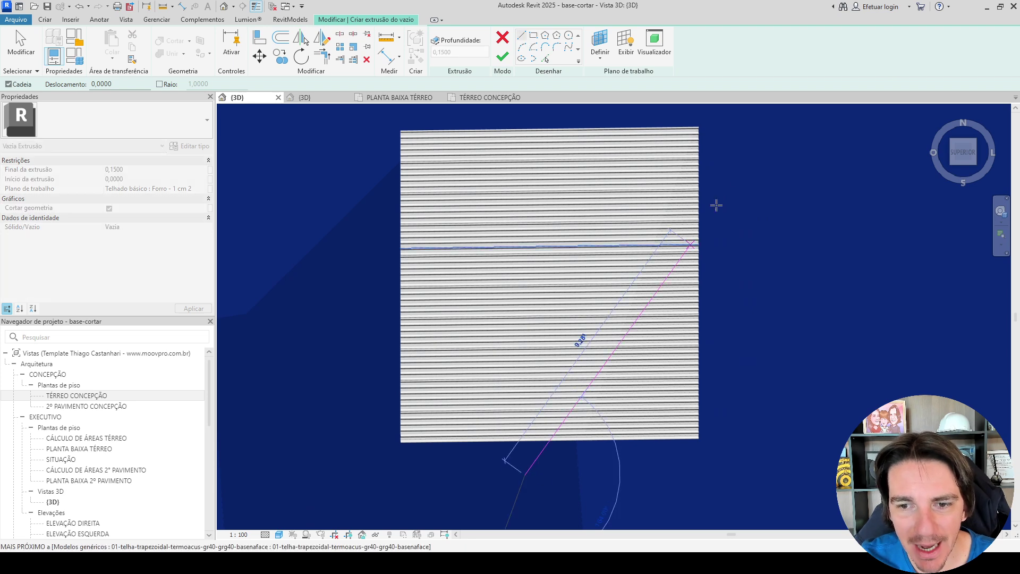
left_click(754, 168)
left_click(862, 239)
left_click(802, 426)
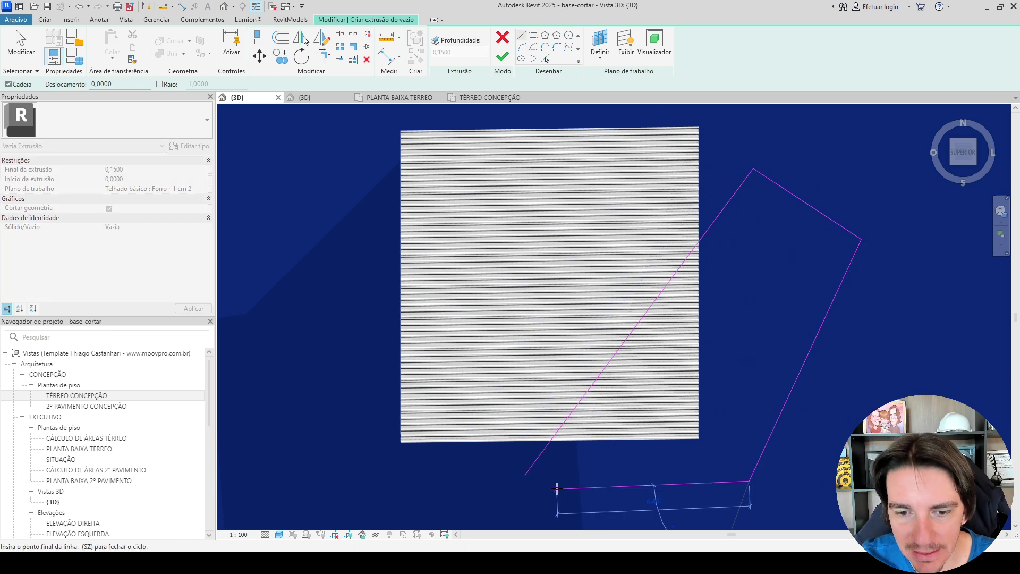
left_click(524, 474)
Set the void extrusion's start to -1 and its end to 1, and finish the sketch.
middle_click_drag(531, 480, 480, 229, "shift")
middle_click_drag(320, 186, 262, 130)
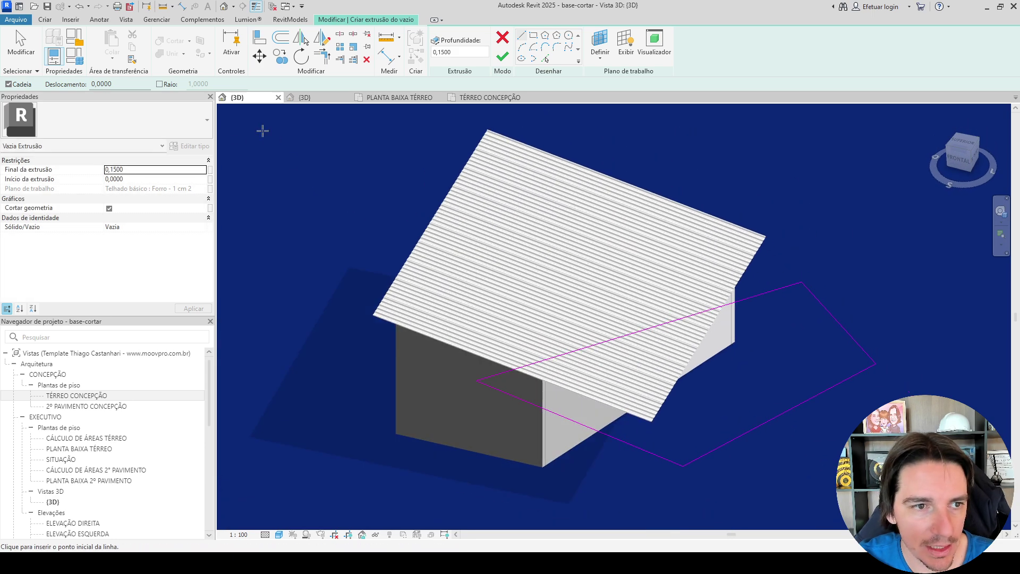
left_click(143, 180)
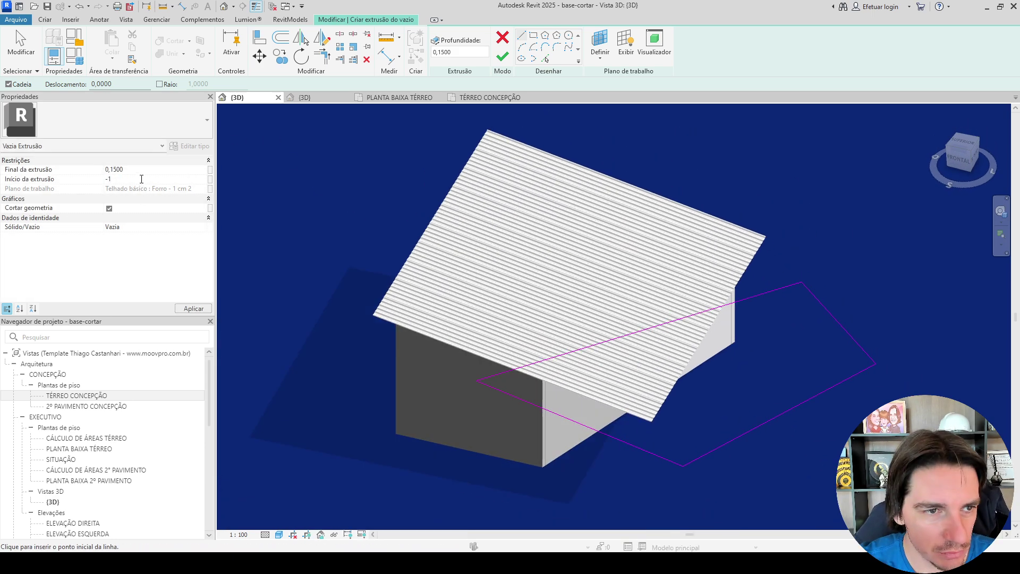
left_click(507, 58)
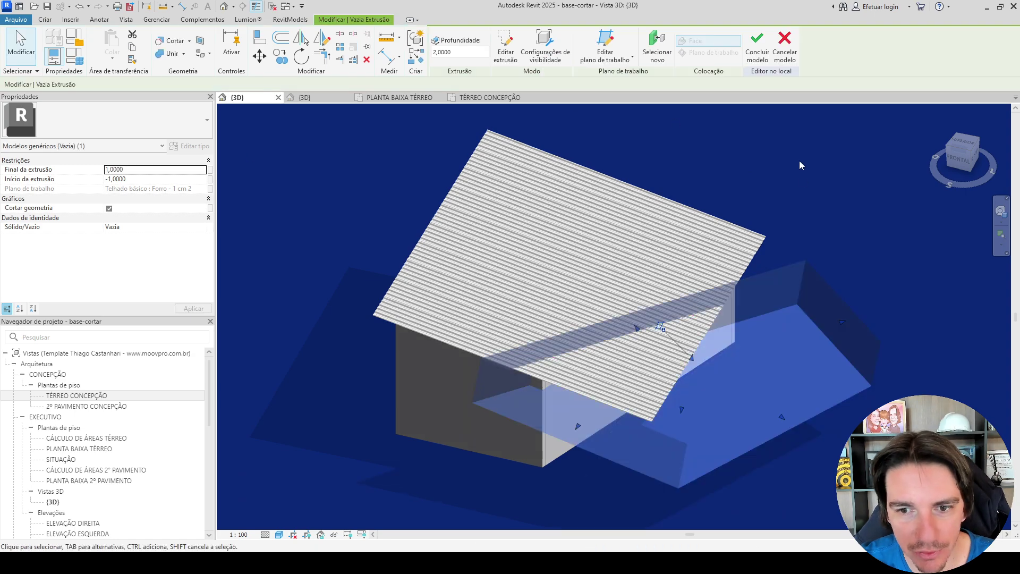
Try cutting the front wall below the roof with the void extrusion using Cut Geometry.
middle_click_drag(823, 190, 778, 133, "shift")
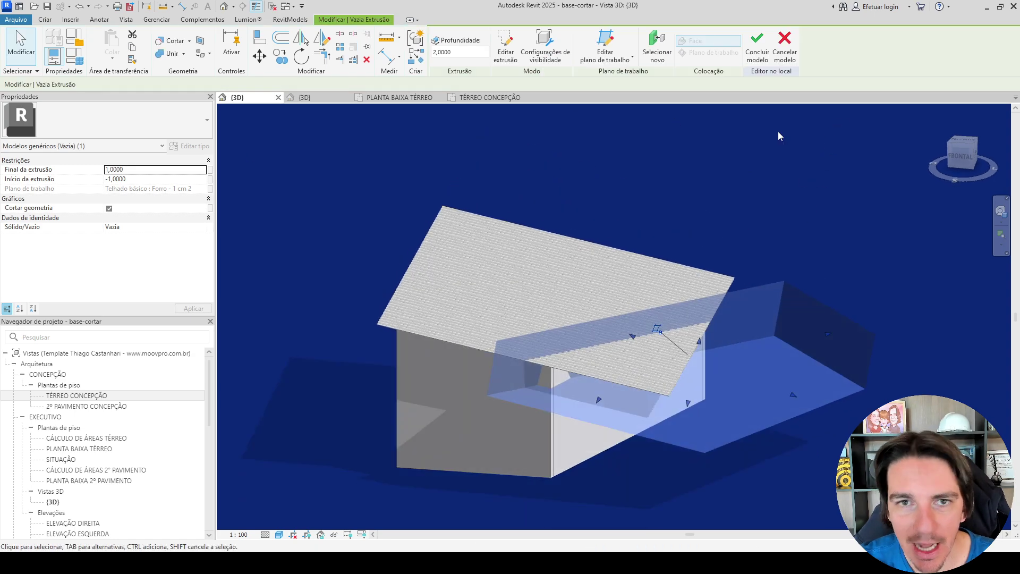
left_click(181, 41)
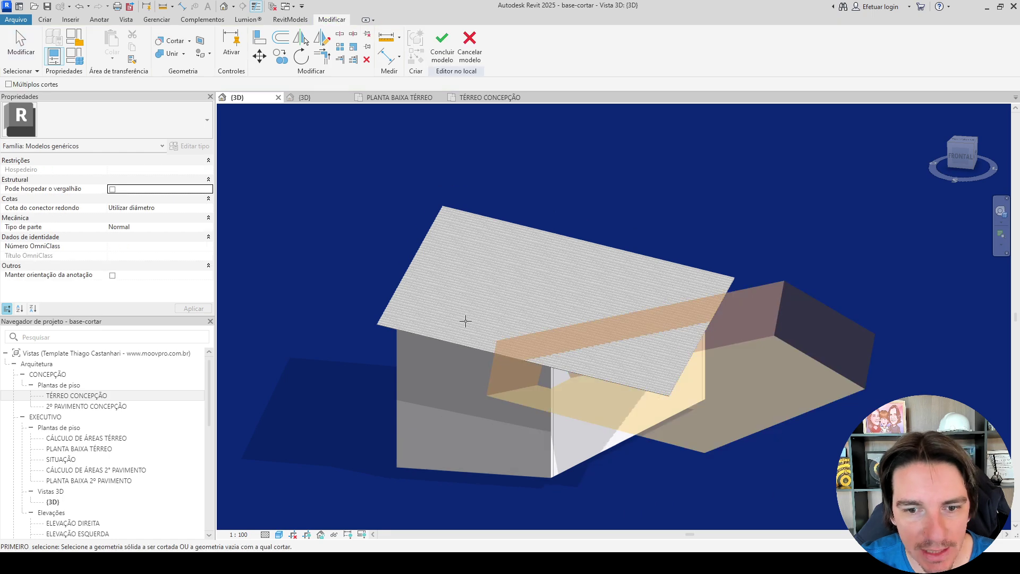
left_click(610, 372)
left_click(451, 342)
scroll(604, 369, "up", 3)
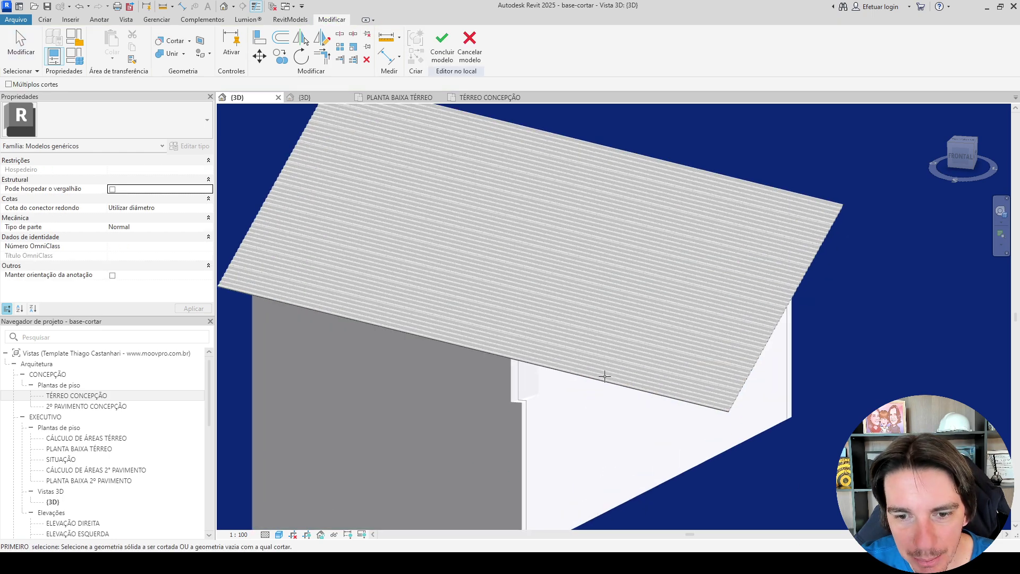
middle_click_drag(603, 369, 576, 295, "shift")
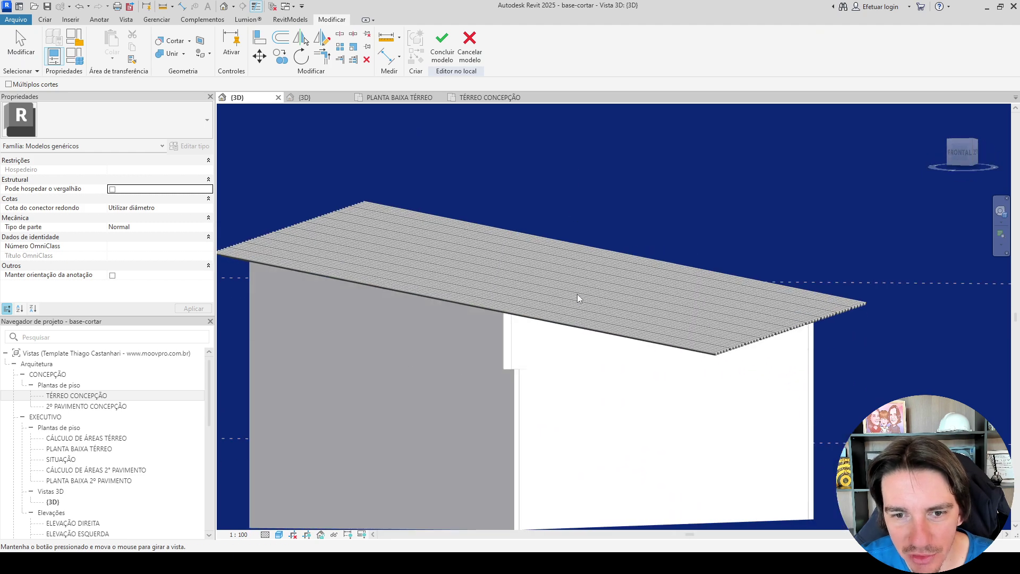
scroll(586, 376, "down", 4)
middle_click_drag(586, 376, 533, 421, "shift")
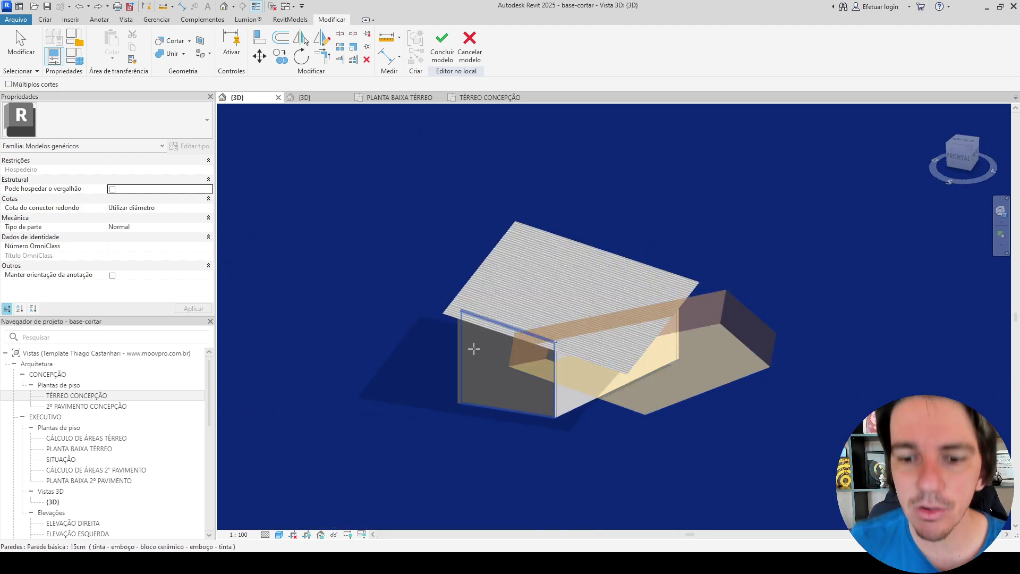
Try to finish the in-place model, and return to editing it without deleting the void.
scroll(615, 357, "up", 3)
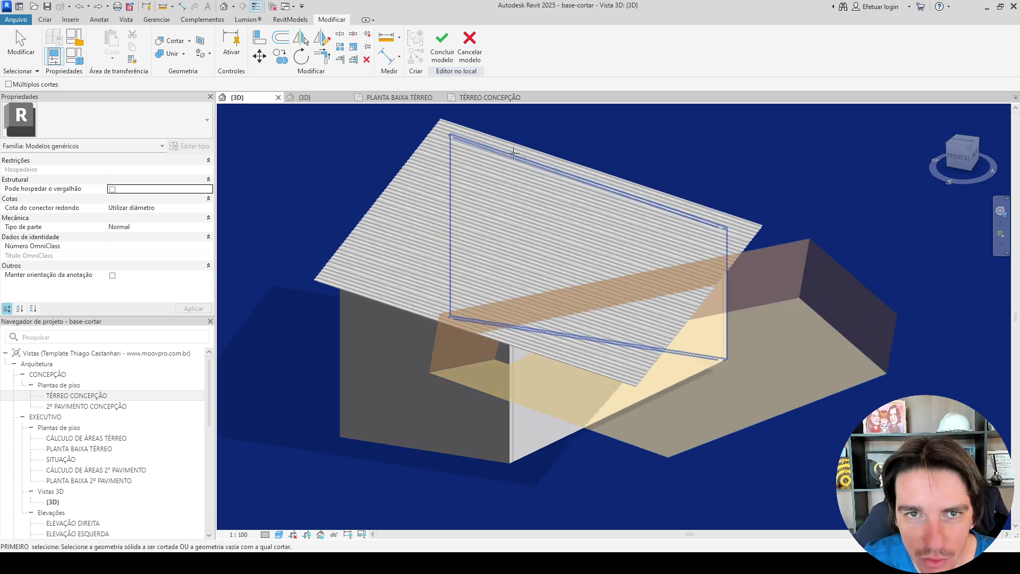
left_click(447, 52)
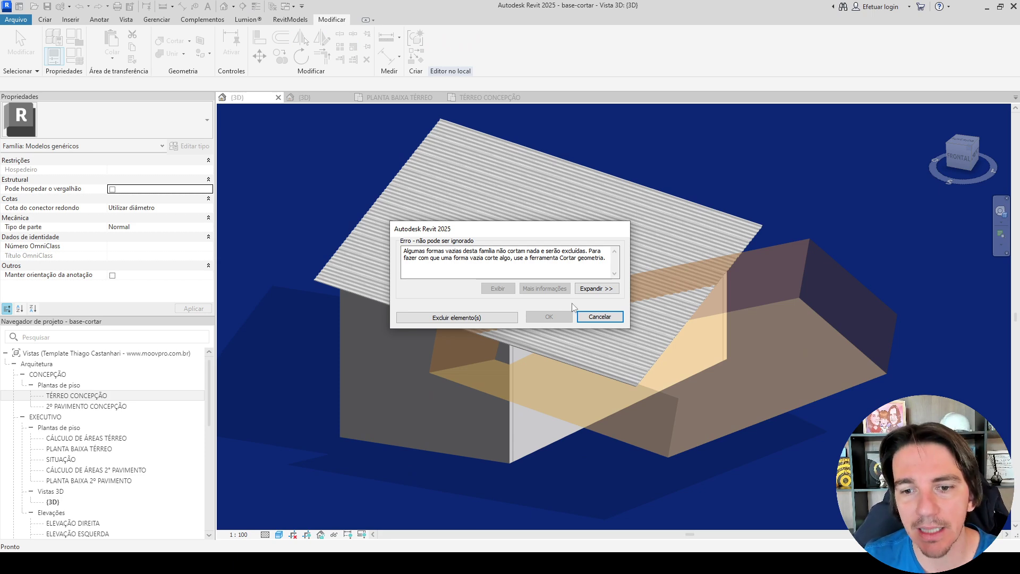
left_click(598, 318)
Examine from several angles how the void extrusion crosses the tile roof and the walls below, and select the void.
middle_click_drag(617, 381, 757, 314, "shift")
middle_click_drag(697, 282, 543, 369, "shift")
scroll(538, 362, "up", 3)
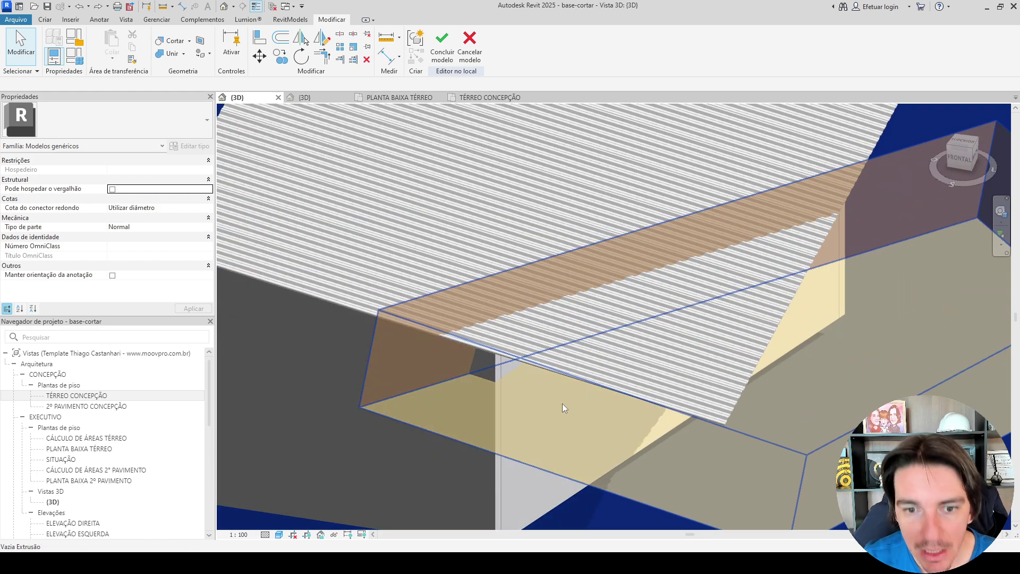
middle_click_drag(562, 403, 491, 288, "shift")
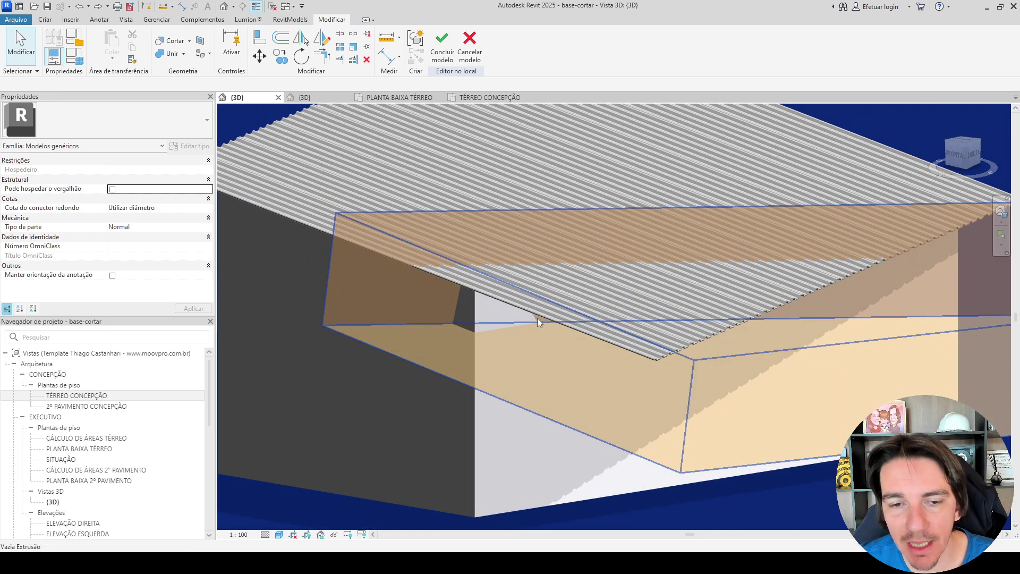
middle_click_drag(537, 317, 441, 283, "shift")
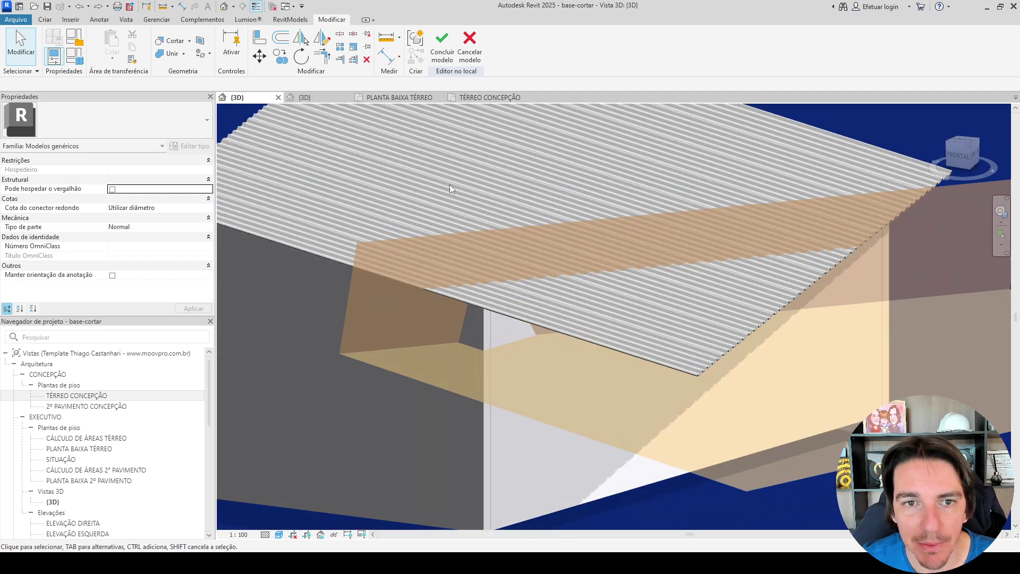
left_click(428, 234)
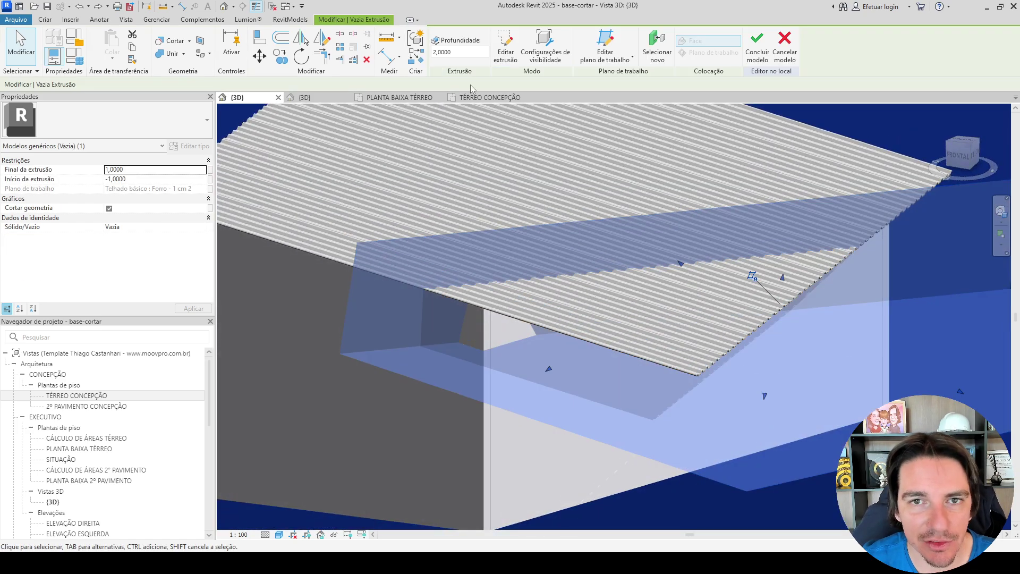
Create a solid extrusion from a small rectangle sketched in the empty area beyond the roof's upper-right corner, working from above.
left_click(962, 143)
key("Escape")
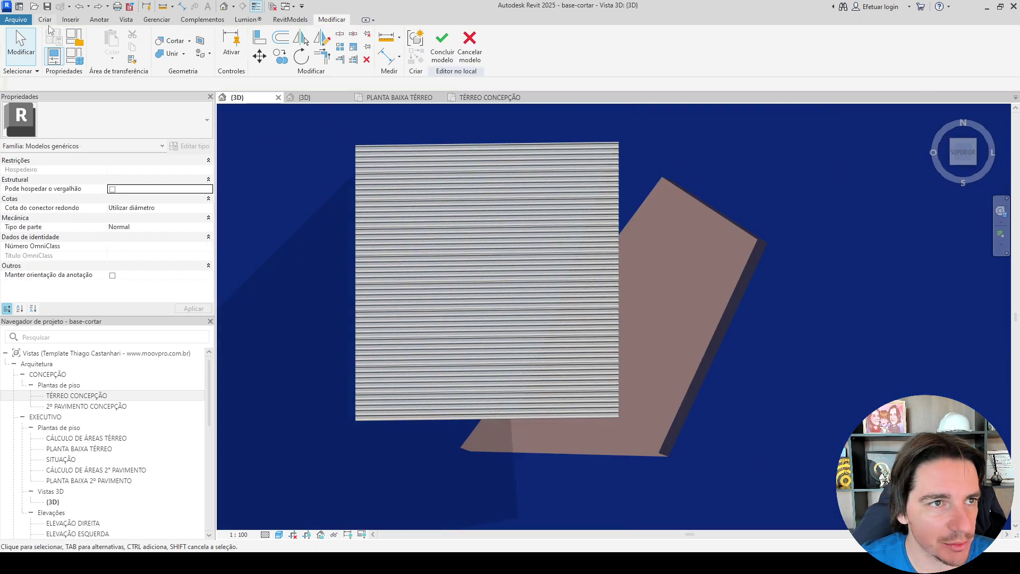
left_click(105, 63)
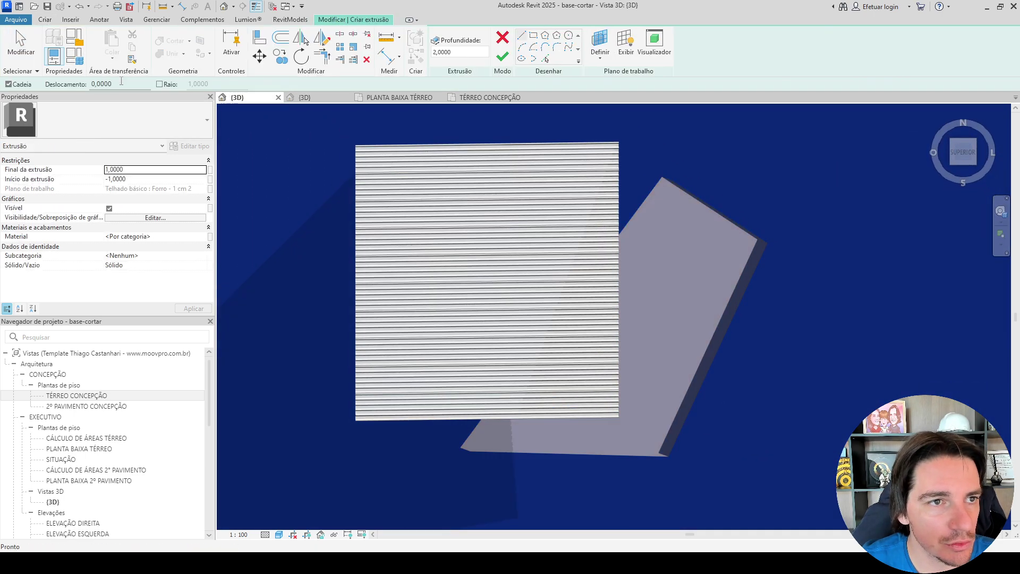
left_click(730, 122)
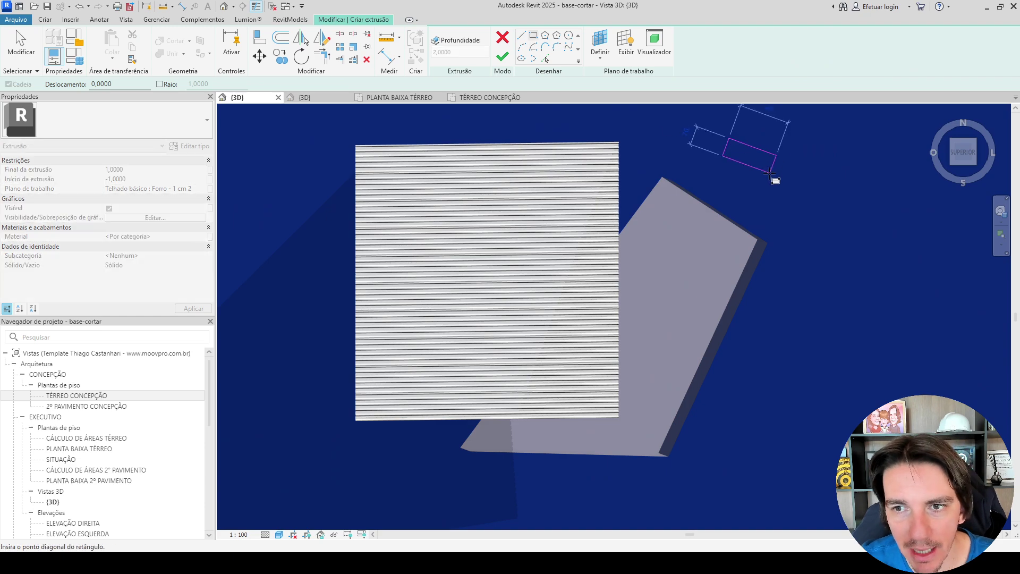
left_click(768, 163)
left_click(502, 57)
mouse_move(738, 197)
middle_mouse_down("shift")
mouse_move(703, 71)
mouse_move(758, 353)
mouse_move(553, 453)
middle_mouse_up("shift")
left_click(553, 453)
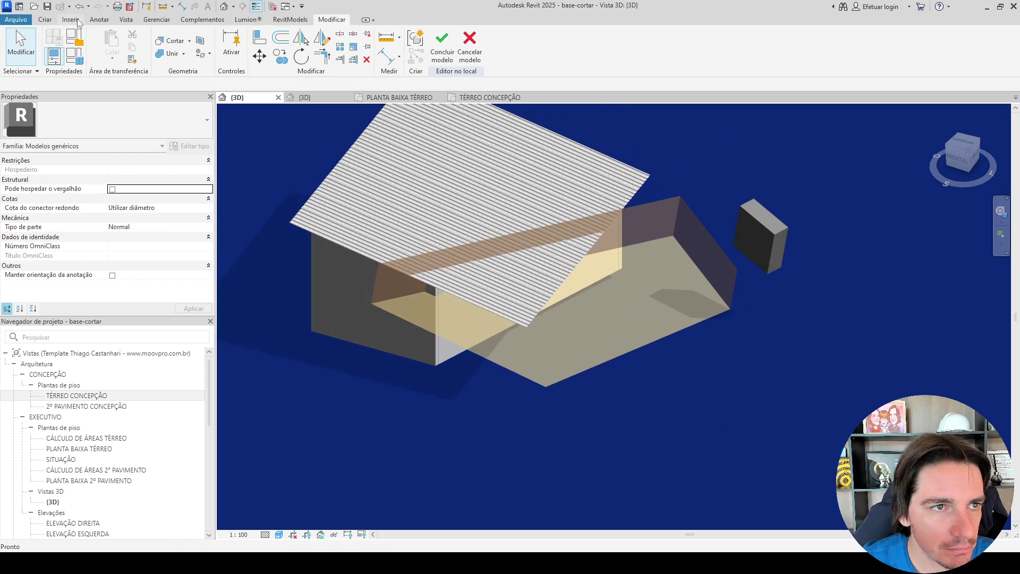
Check the in-place family's category and parameters, and try to finish the in-place model.
left_click(73, 36)
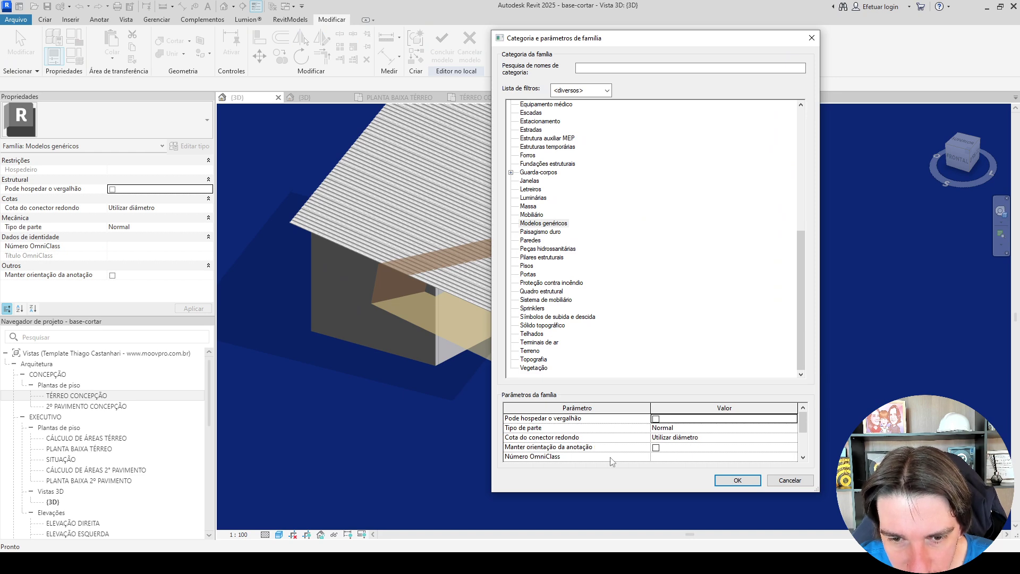
left_click(789, 481)
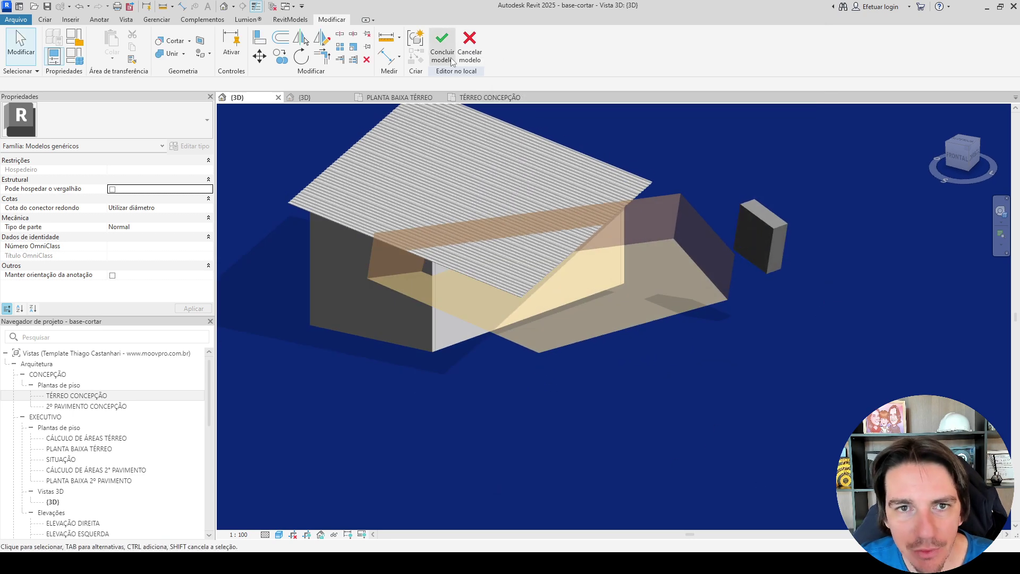
left_click(442, 48)
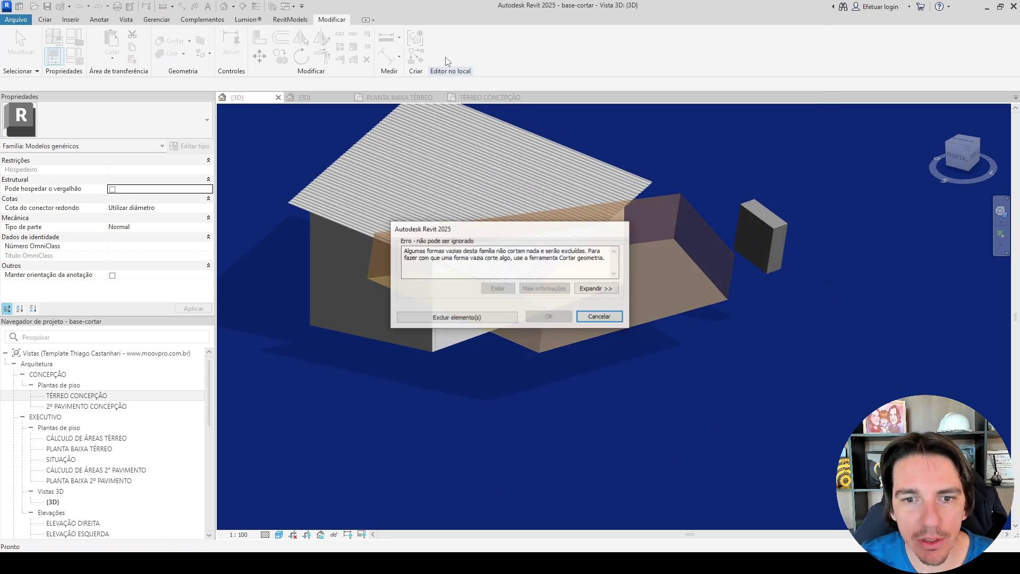
left_click(457, 317)
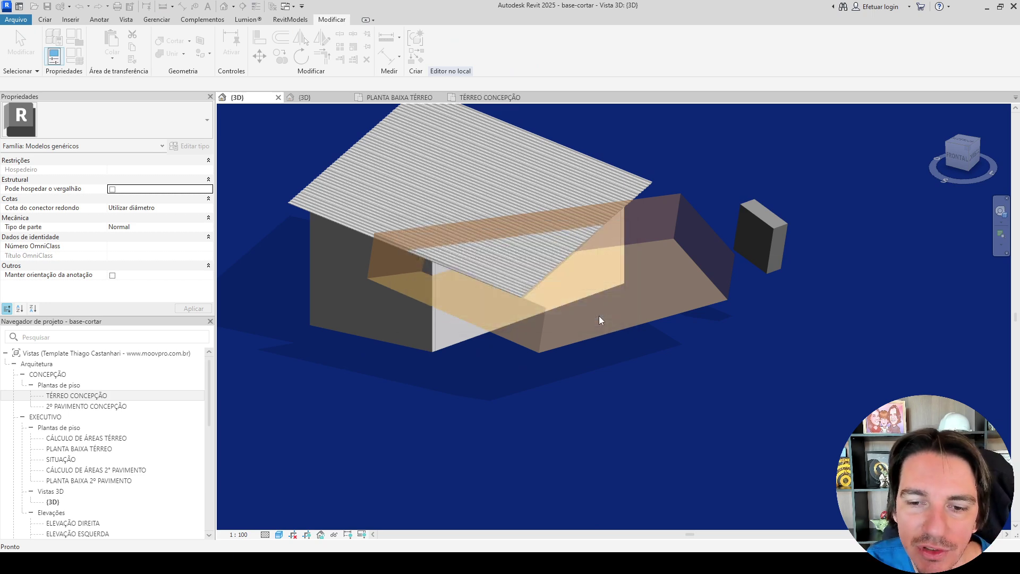
Cut the wall beneath the roof with the void extrusion using Cut Geometry, and finish the in-place model.
scroll(350, 239, "up", 2)
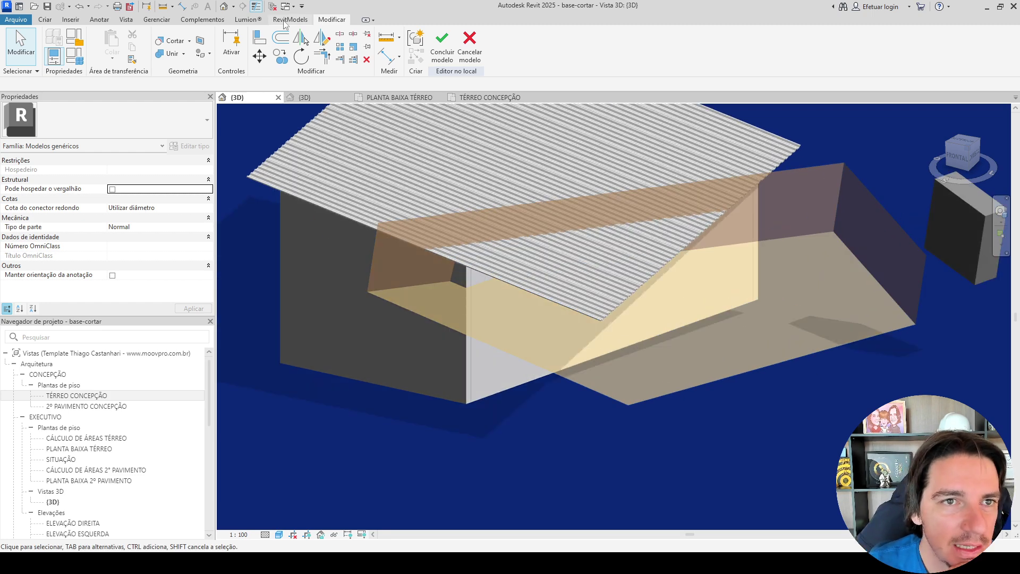
left_click(171, 41)
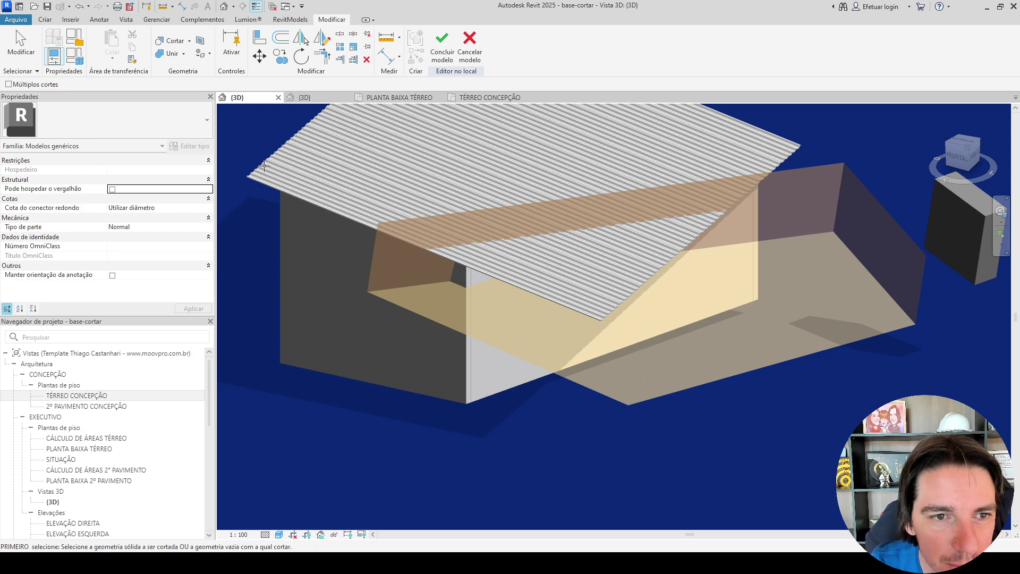
scroll(250, 174, "up", 2)
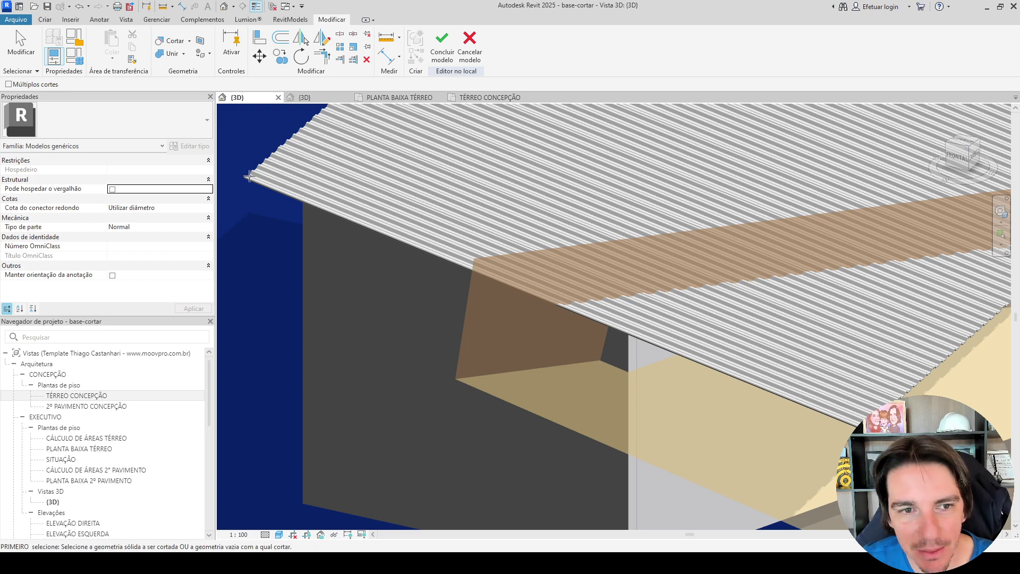
left_click(489, 269)
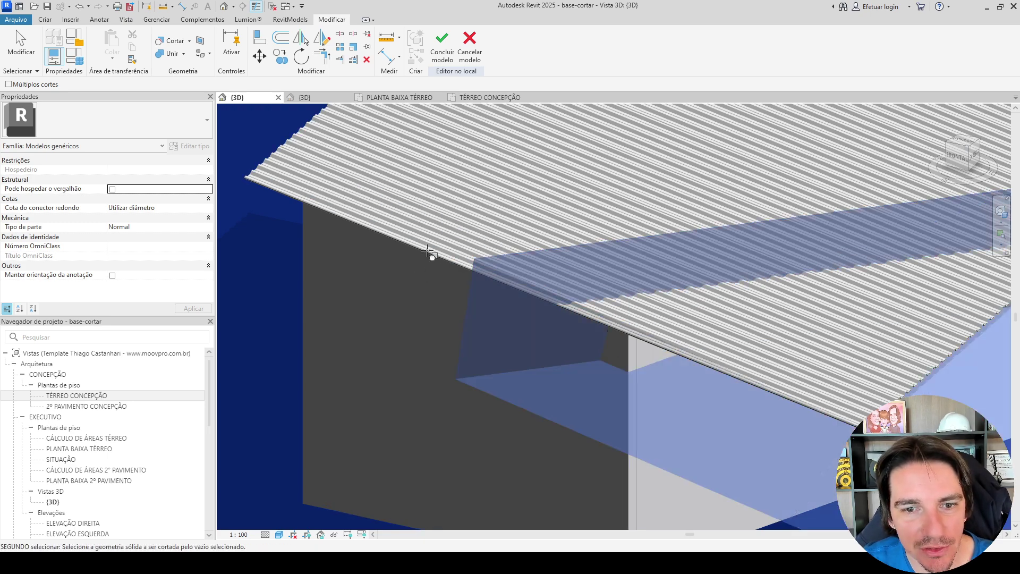
scroll(448, 270, "down", 5)
middle_click_drag(448, 271, 627, 169, "shift")
scroll(629, 173, "up", 3)
left_click(631, 174)
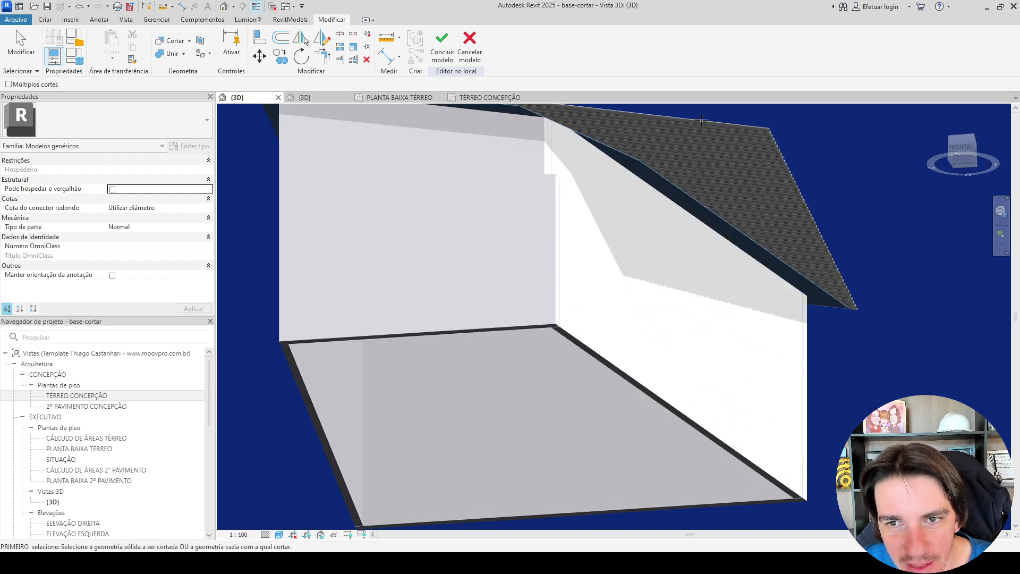
left_click(442, 40)
scroll(500, 187, "down", 4)
middle_click_drag(500, 186, 448, 345, "shift")
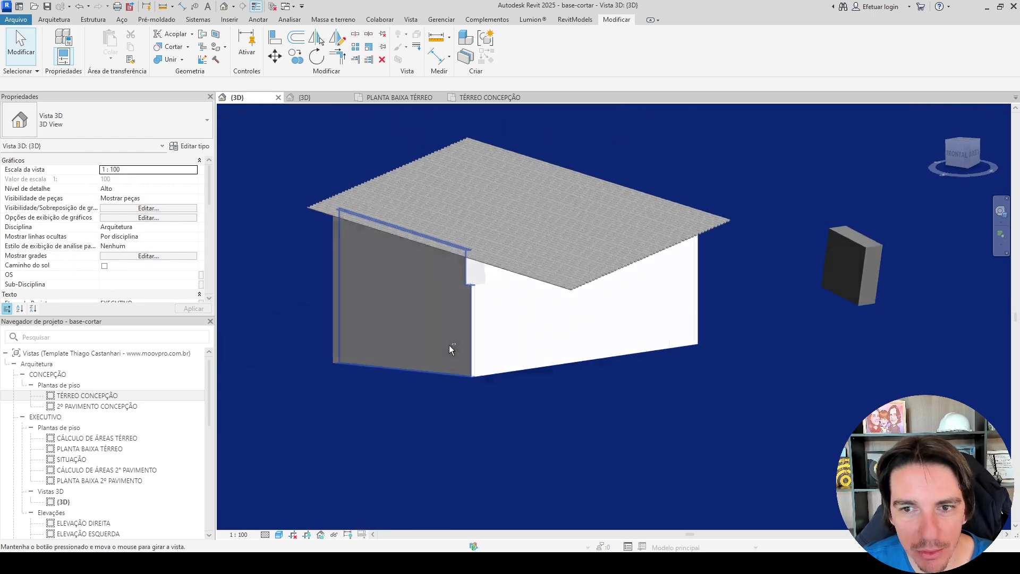
Try cutting the roof tiles with the finished in-place model using Cut Geometry.
left_click(171, 47)
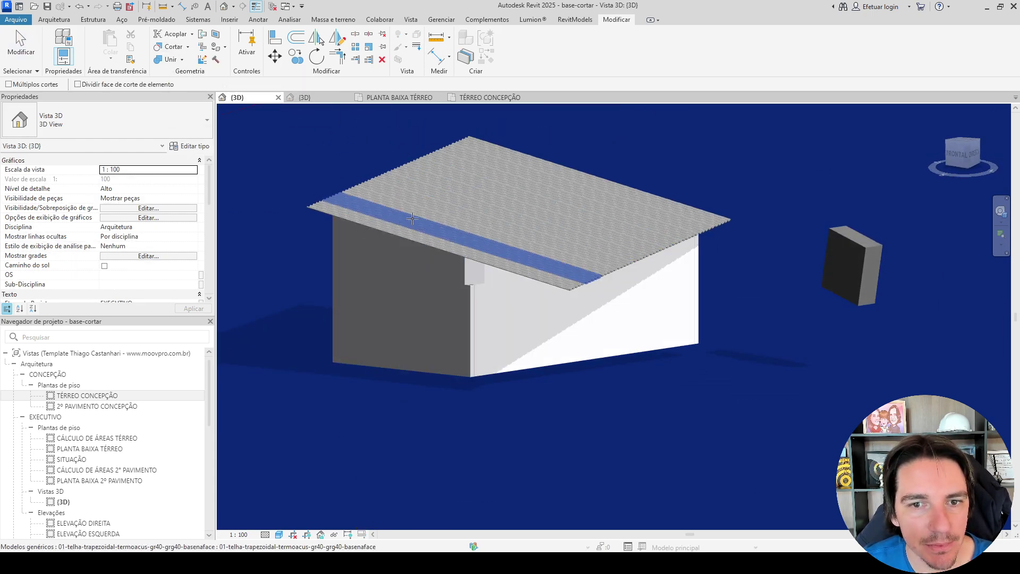
left_click(848, 244)
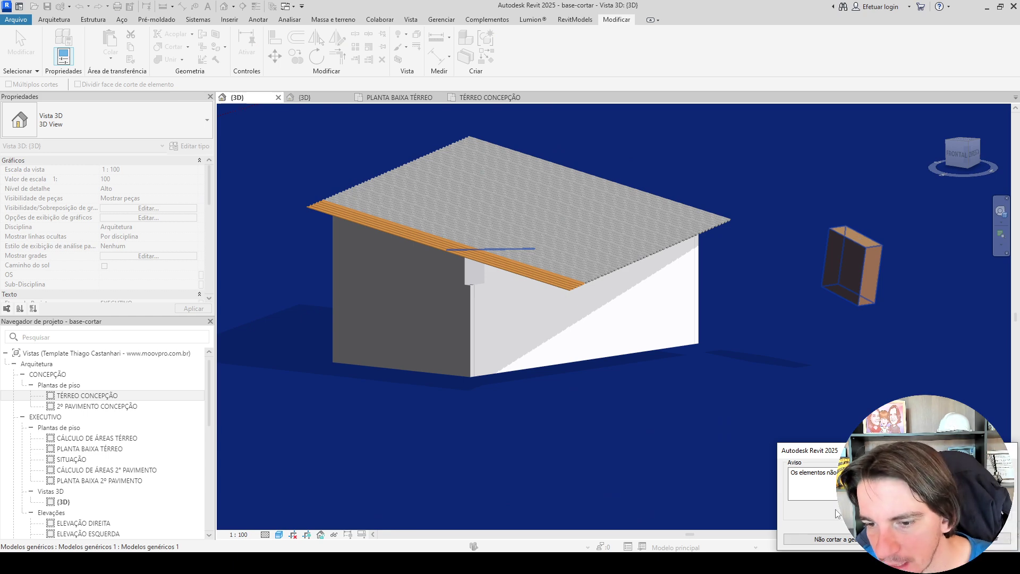
left_click(936, 539)
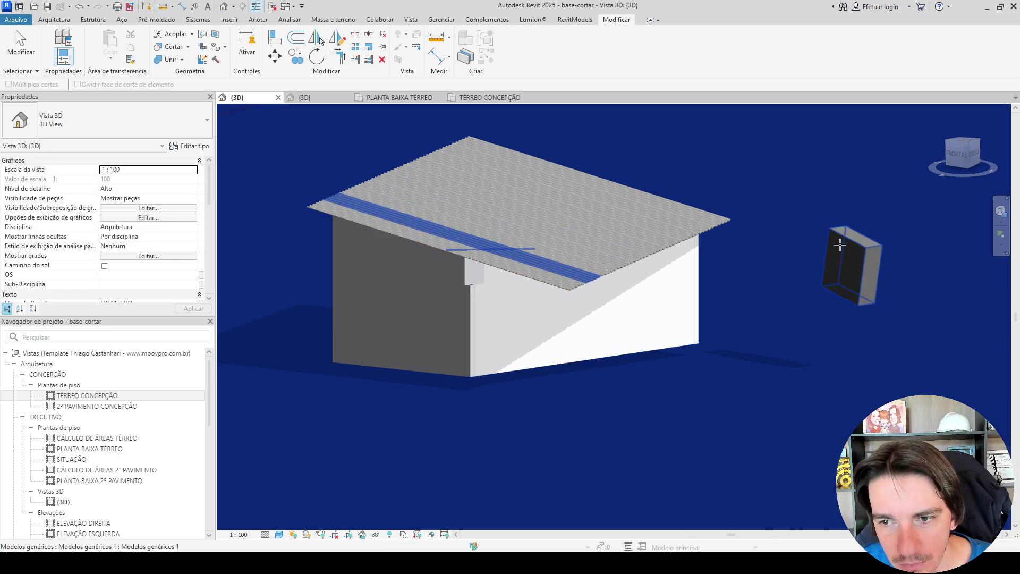
left_click(571, 266)
left_click(987, 539)
key("Escape")
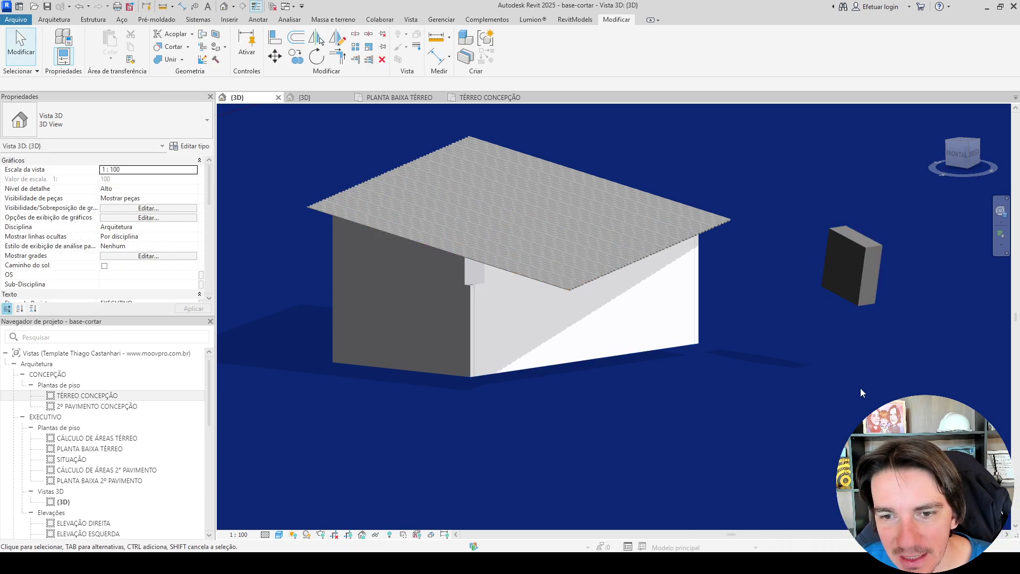
Delete the in-place model by its solid block beside the house, and check the tile strip along the roof's front edge.
left_click(865, 279)
key("Delete")
middle_click_drag(569, 386, 601, 398, "shift")
left_click(583, 288)
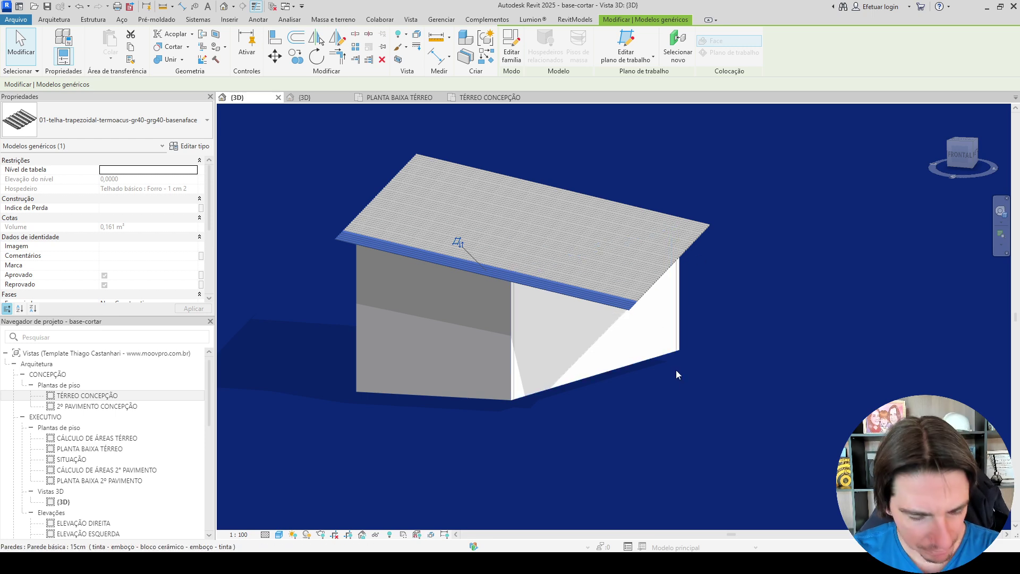
left_click(687, 391)
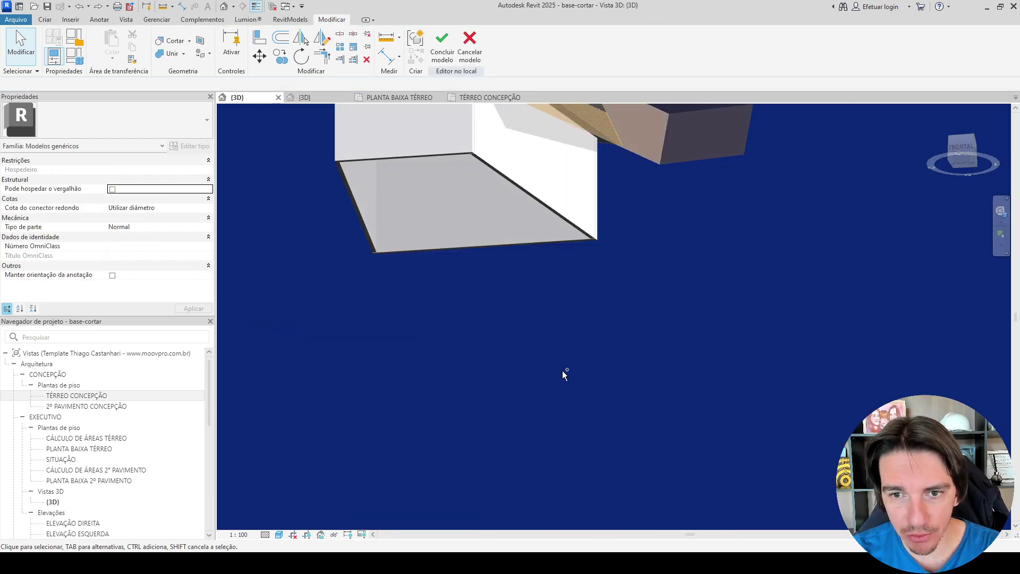
Undo the in-place modelling work until the rectangular cutter at the roof's right edge is restored.
scroll(561, 371, "up", 2)
scroll(588, 346, "down", 2)
scroll(589, 345, "down", 2)
scroll(584, 365, "up", 3)
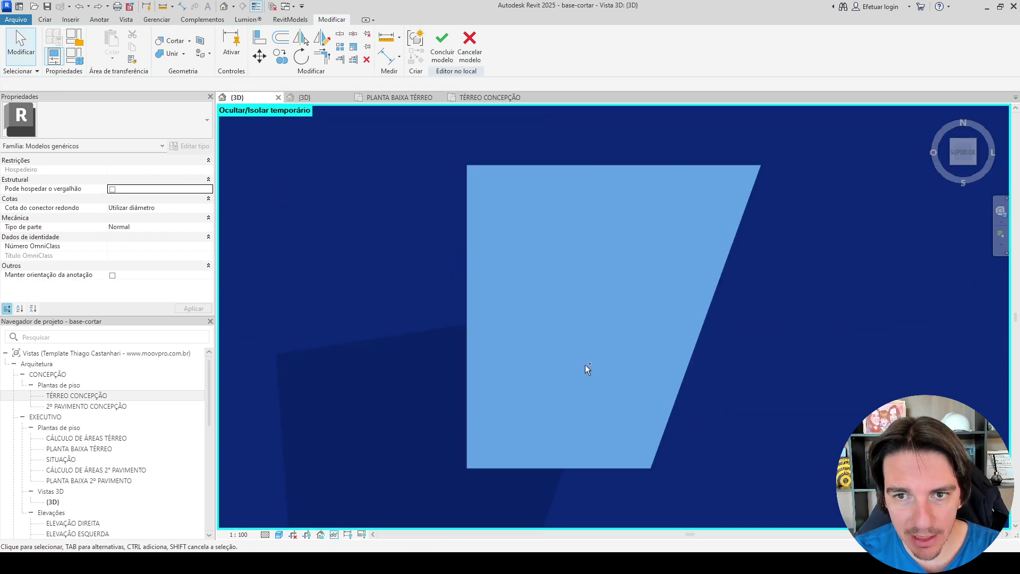
scroll(585, 364, "down", 4)
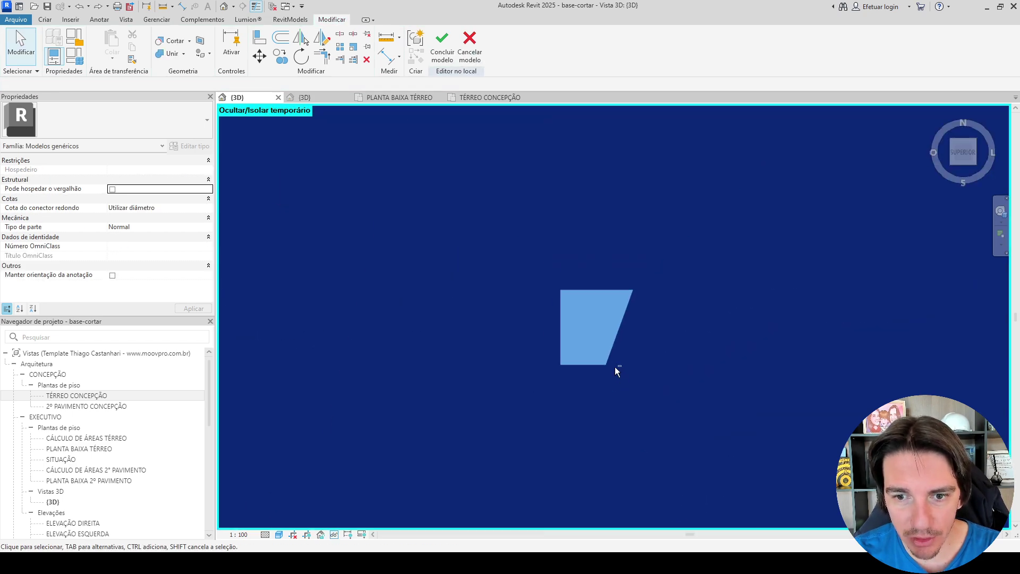
middle_click_drag(615, 365, 390, 435, "shift")
left_click(334, 535)
left_click(348, 522)
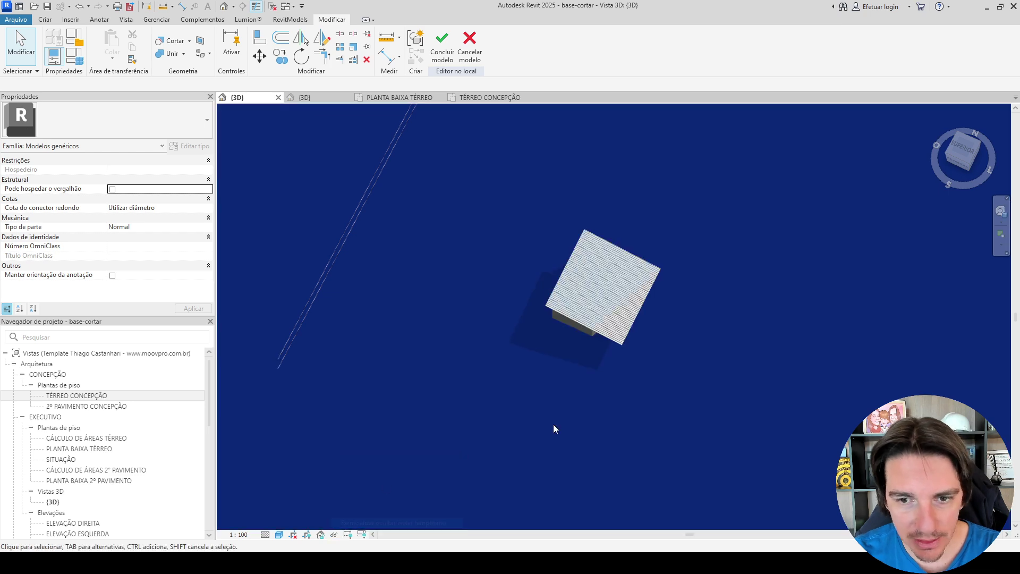
middle_click_drag(553, 424, 571, 247, "shift")
key("ctrl+z")
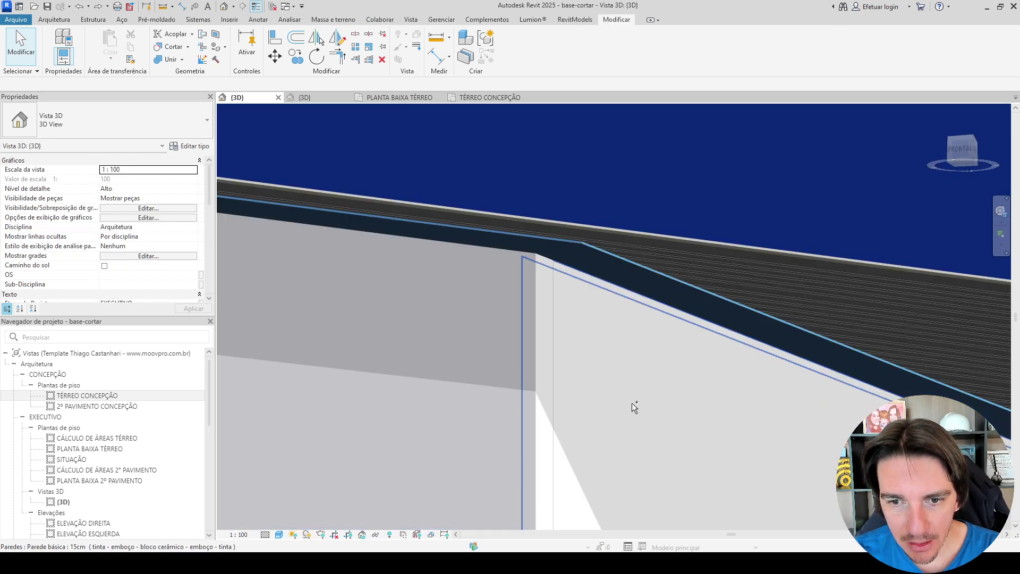
scroll(632, 402, "down", 5)
middle_click_drag(571, 302, 692, 421, "shift")
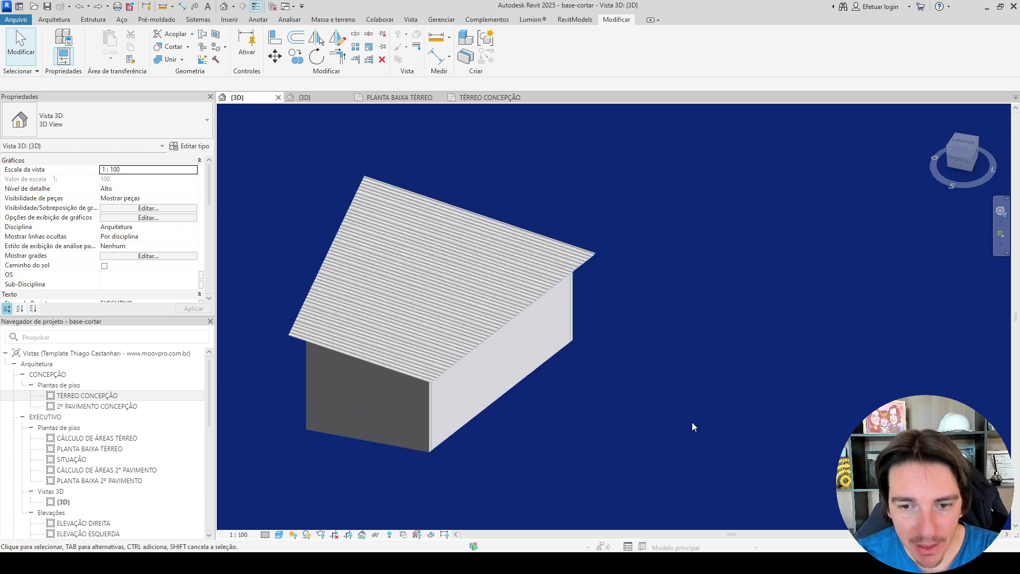
Open the Cortar Retangular ou Quadrado cutter at the roof edge for family editing, and show its void in 3D.
left_click(652, 289)
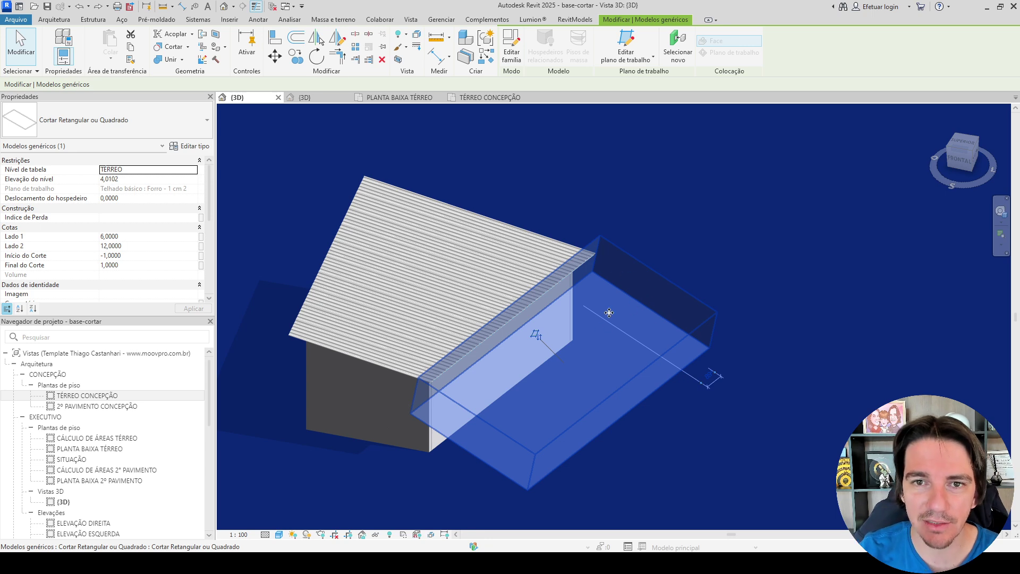
left_click(511, 45)
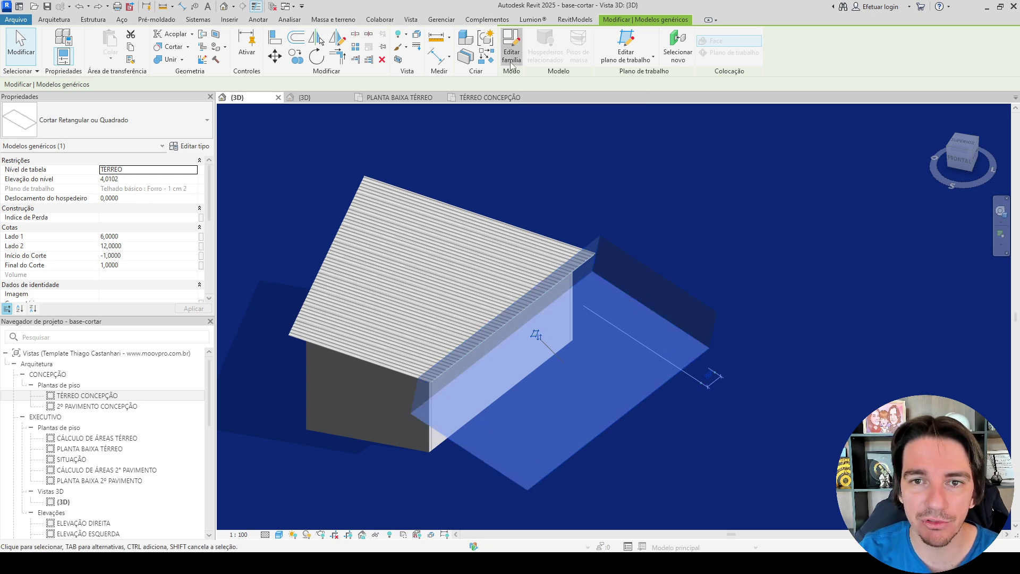
scroll(501, 239, "down", 3)
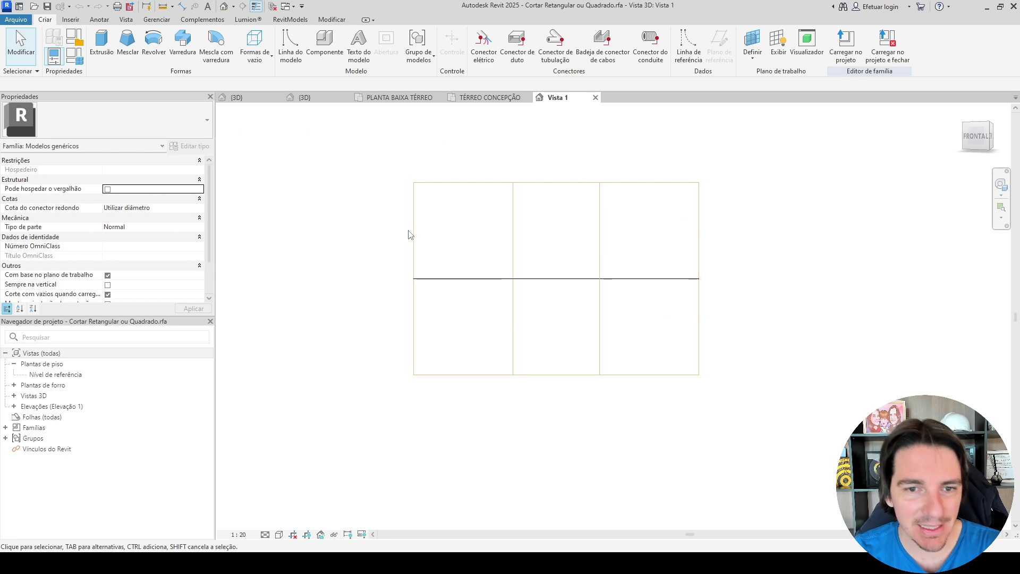
middle_click_drag(410, 232, 584, 366, "shift")
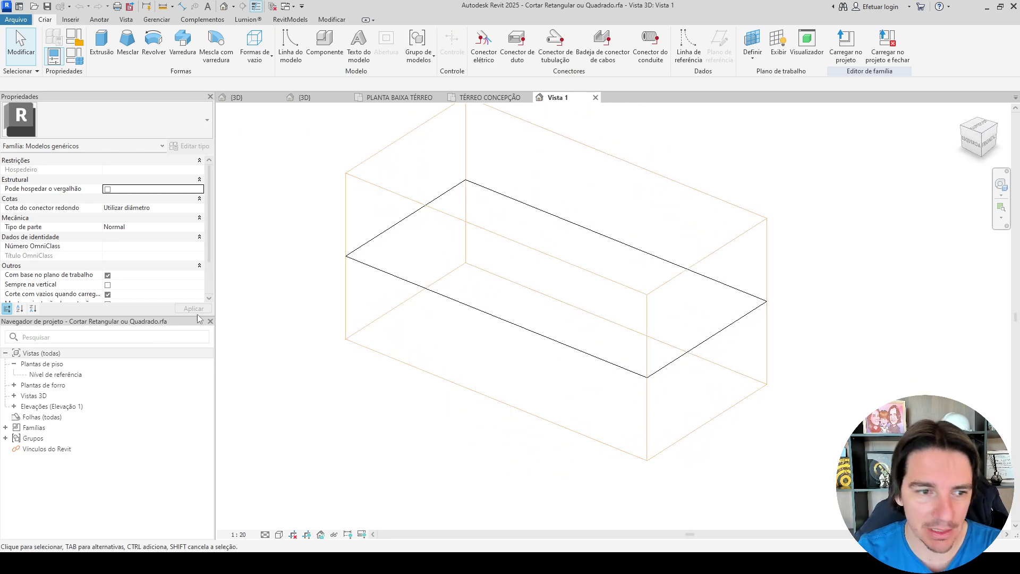
Open the cutter family's Nível de referência floor plan and select the rectangular void extrusion to examine its dimensions.
double_click(54, 375)
scroll(616, 335, "up", 2)
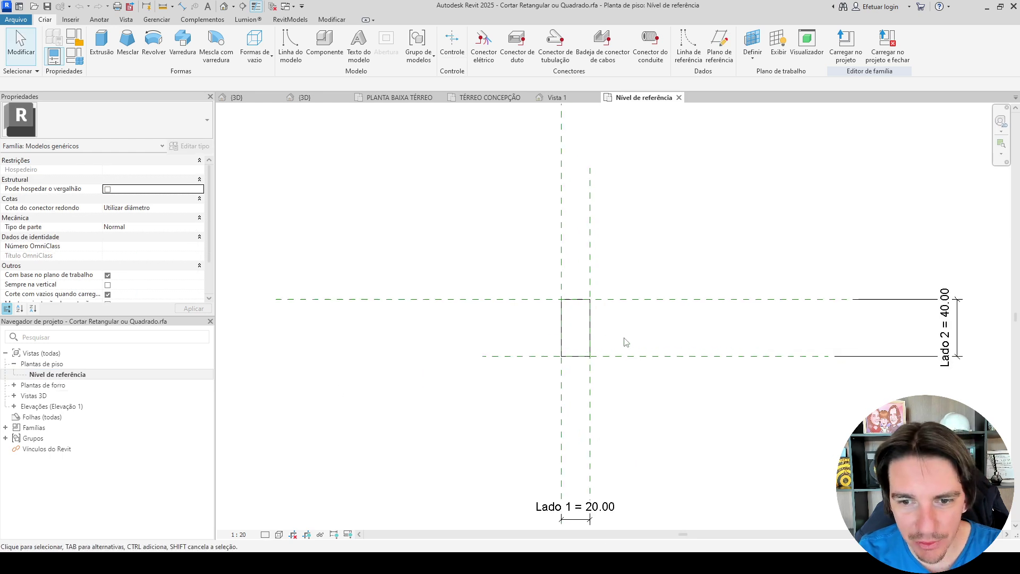
left_click(587, 313)
scroll(568, 322, "up", 2)
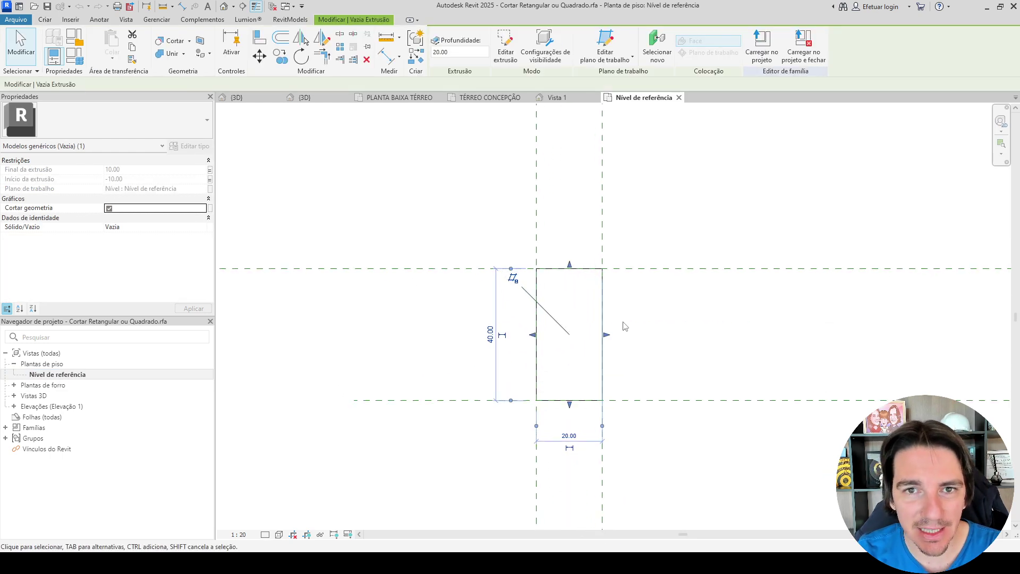
Open the rectangular void extrusion's sketch for editing in the Nível de referência plan.
left_click(505, 49)
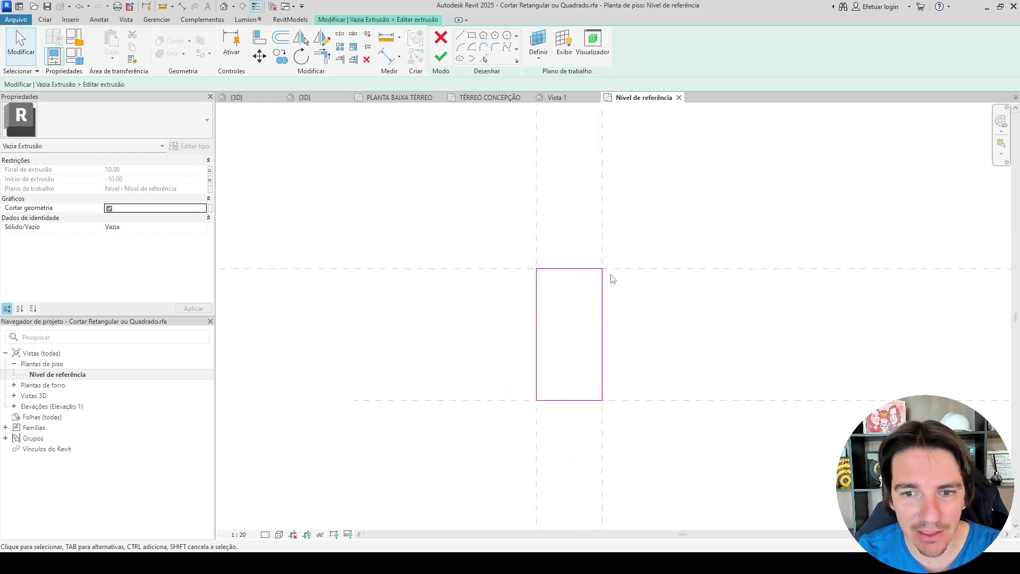
middle_click_drag(612, 279, 607, 273)
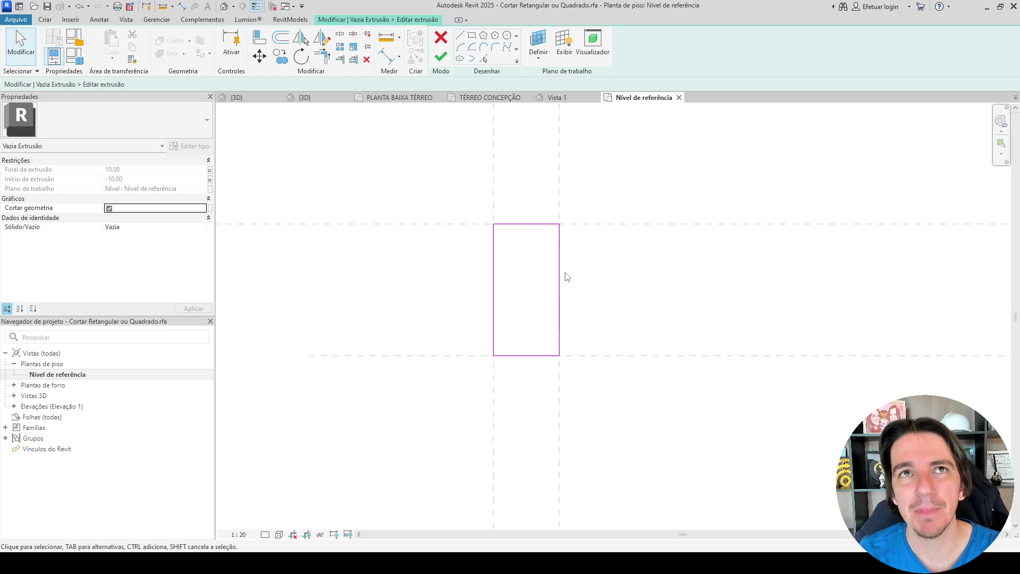
left_click_drag(425, 179, 642, 444)
left_click(629, 352)
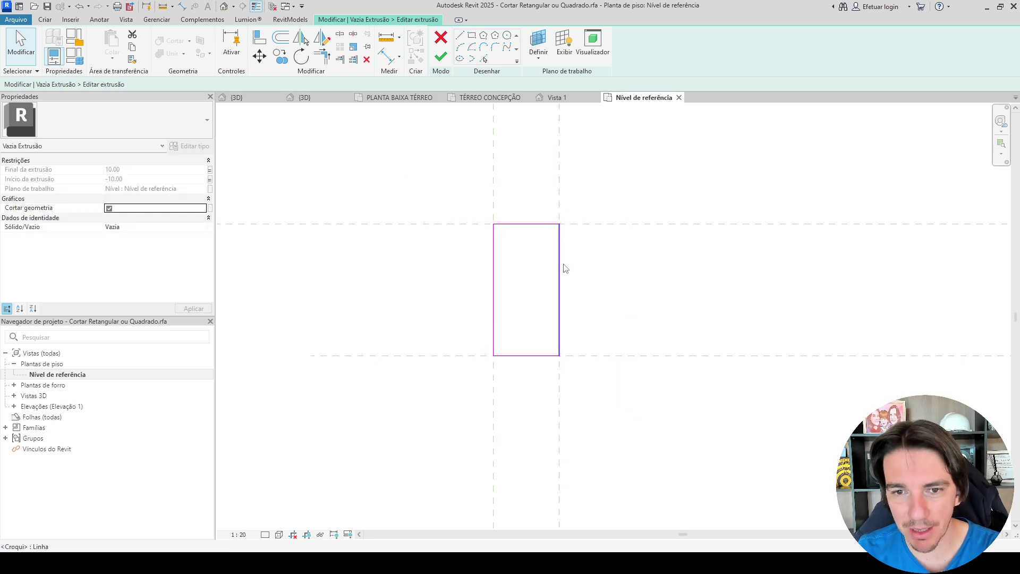
Replace the void sketch's long right edge with two connected arcs, one bulging outward and one inward, and finish the sketch.
left_click(460, 48)
left_click(559, 224)
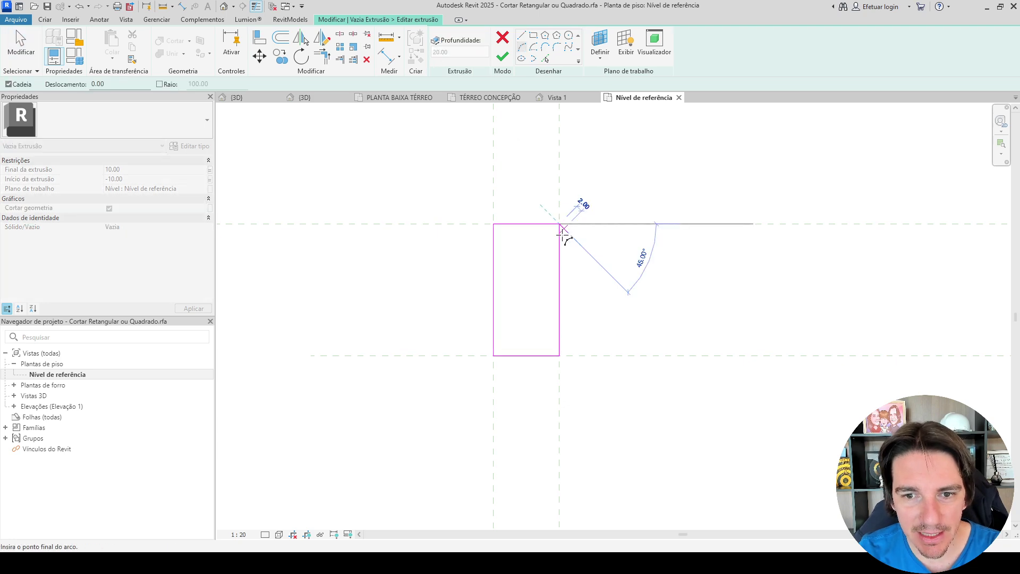
left_click(562, 279)
left_click(562, 280)
left_click(559, 355)
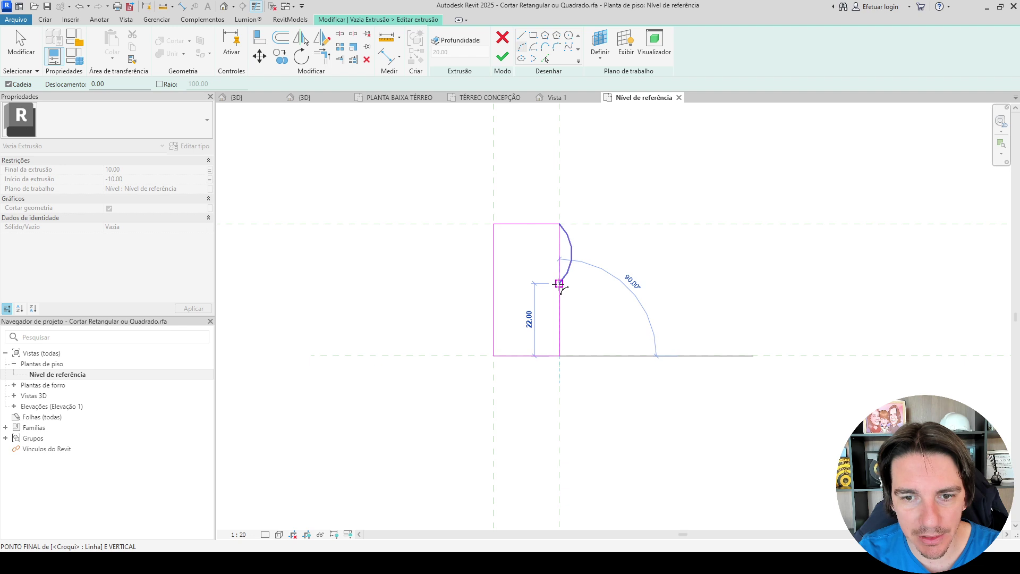
left_click(544, 295)
key("Escape")
key("Escape")
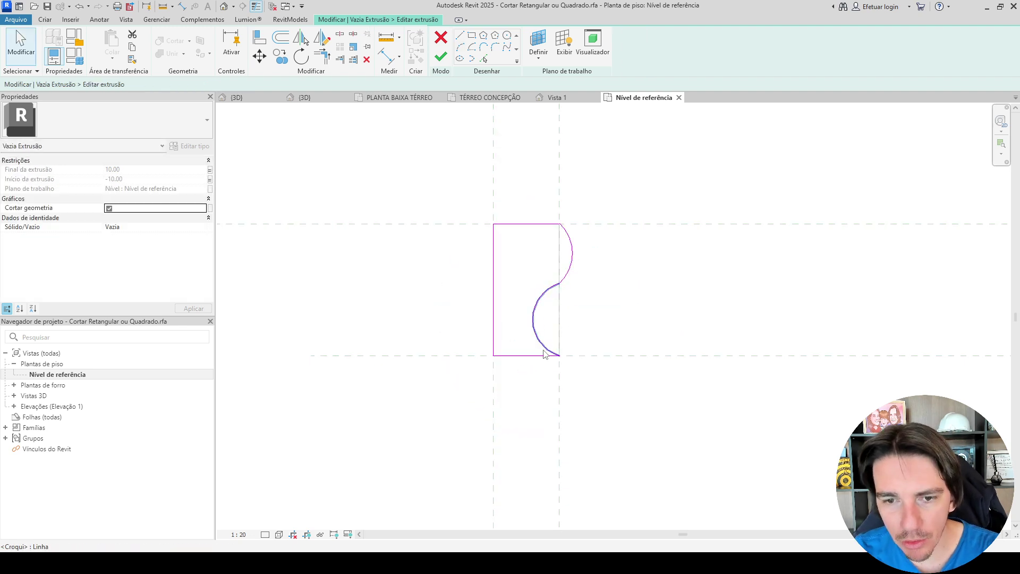
left_click(438, 58)
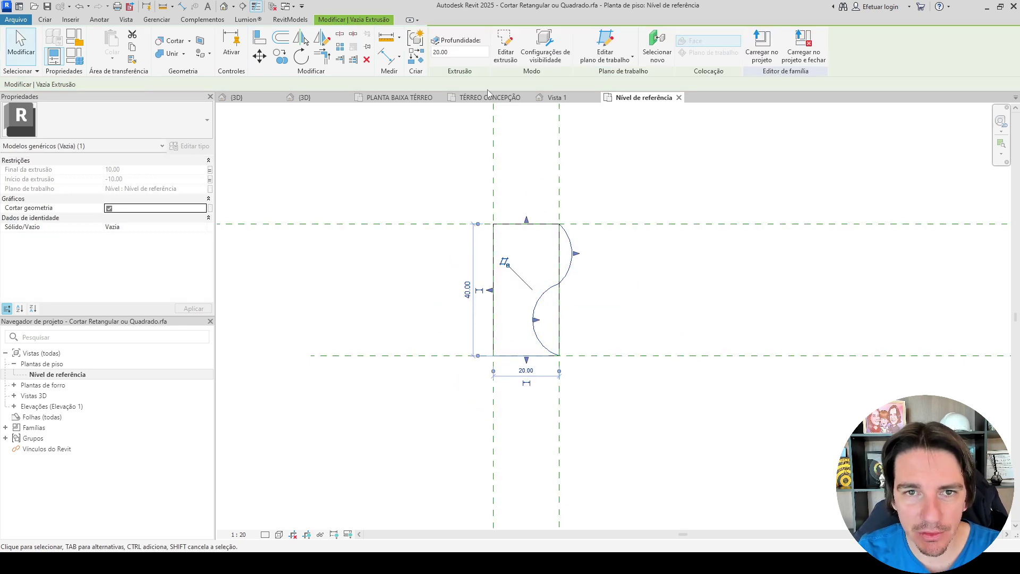
middle_click_drag(647, 185, 614, 101)
left_click(664, 291)
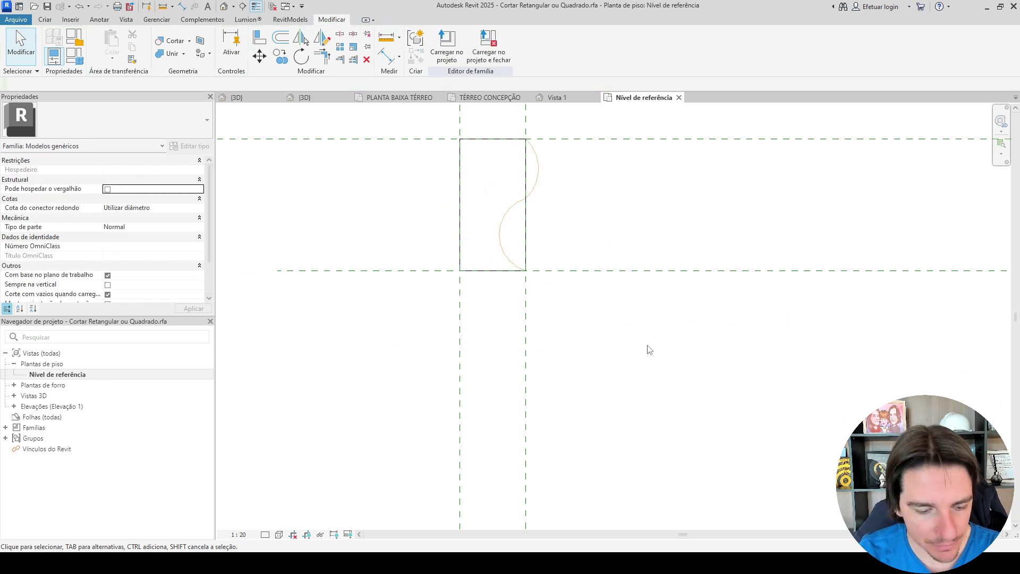
Examine the reshaped void extrusion and the rectangular model lines around it in the family's 3D view.
key("3")
key("d")
middle_click_drag(649, 349, 853, 298, "shift")
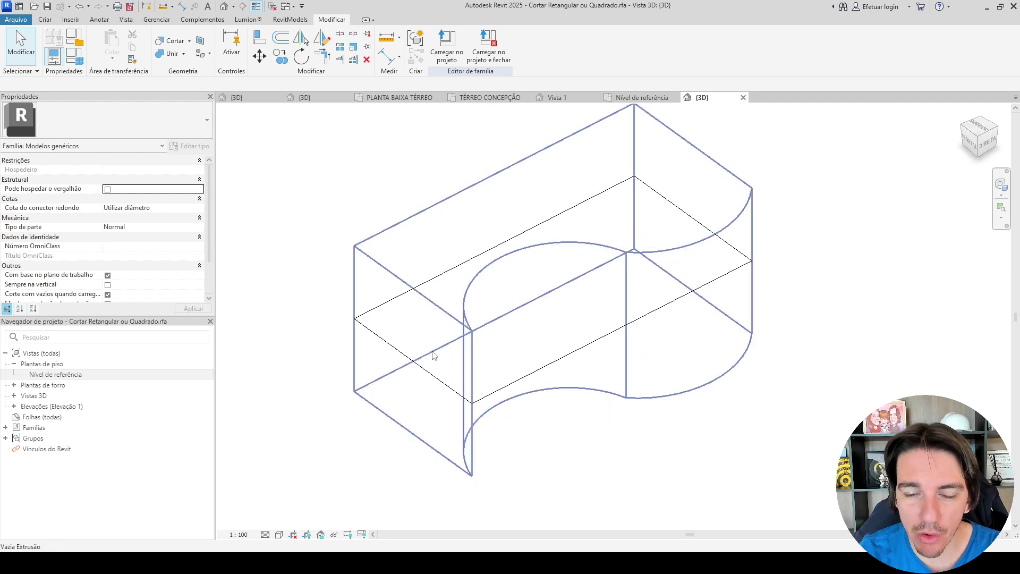
left_click(595, 346)
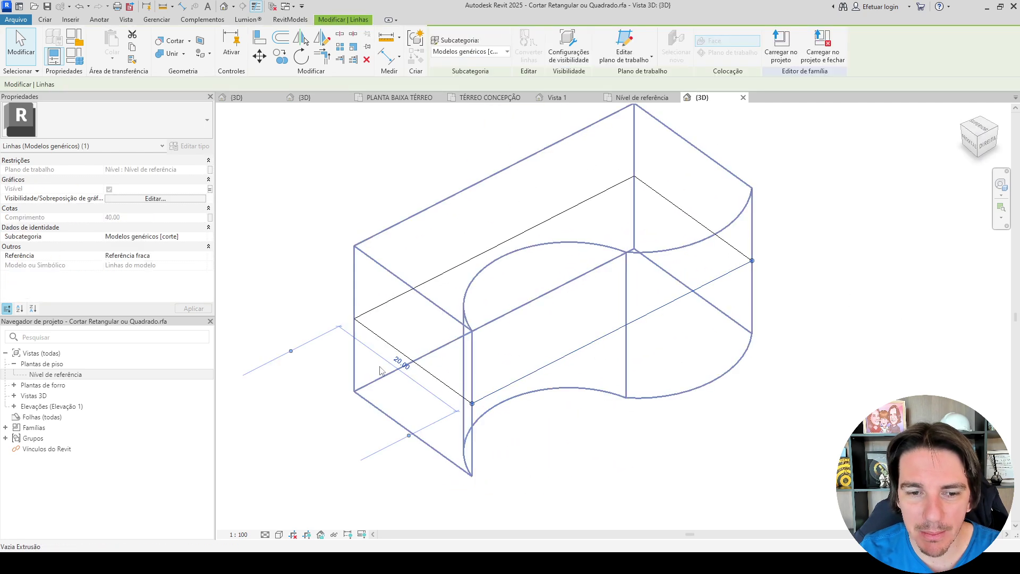
left_click(316, 264)
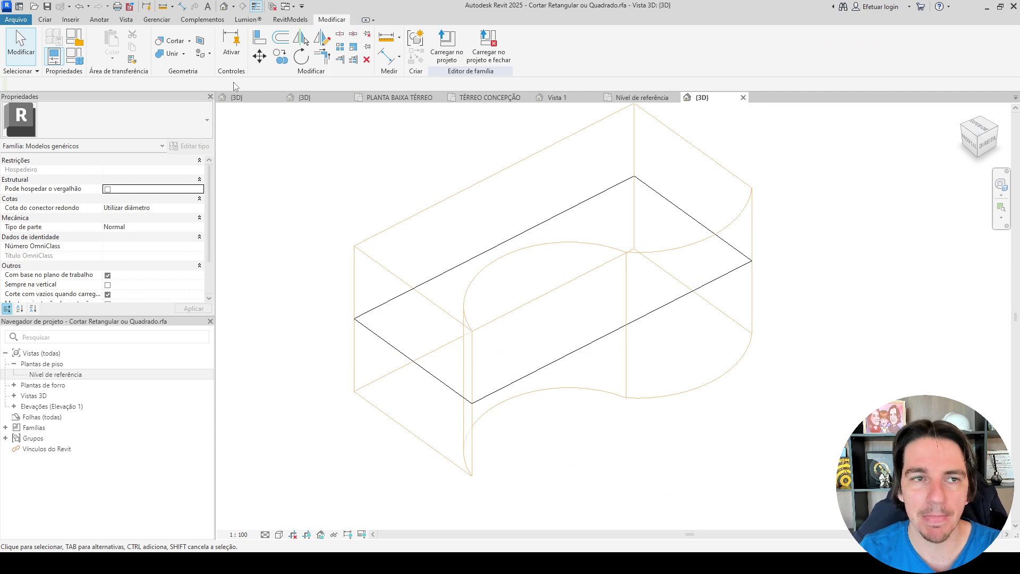
Save the modified cutter family to the desktop (Área de Trabalho) under the file name teste12.
left_click(31, 20)
mouse_move(64, 143)
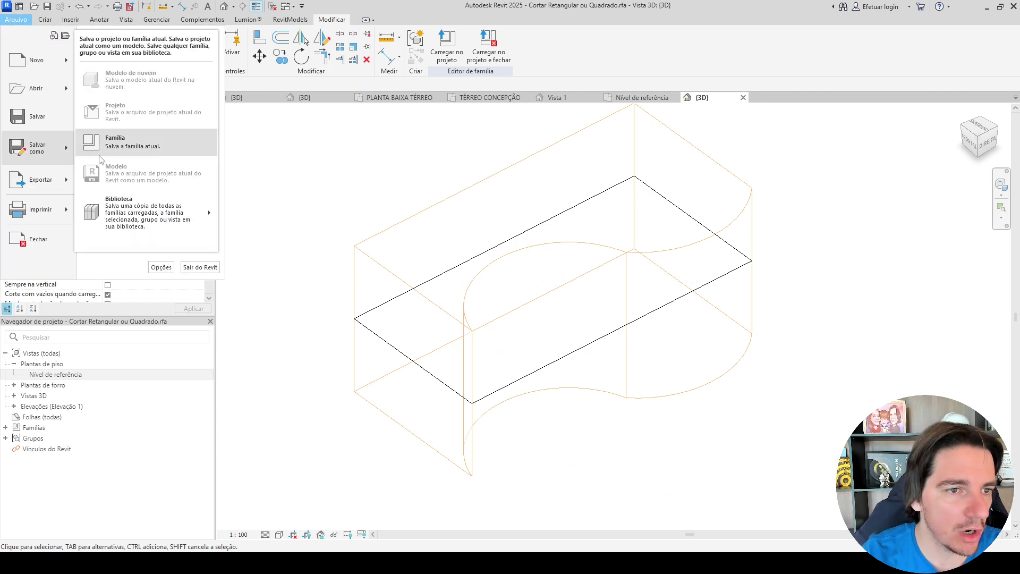
left_click(181, 142)
type("teste12")
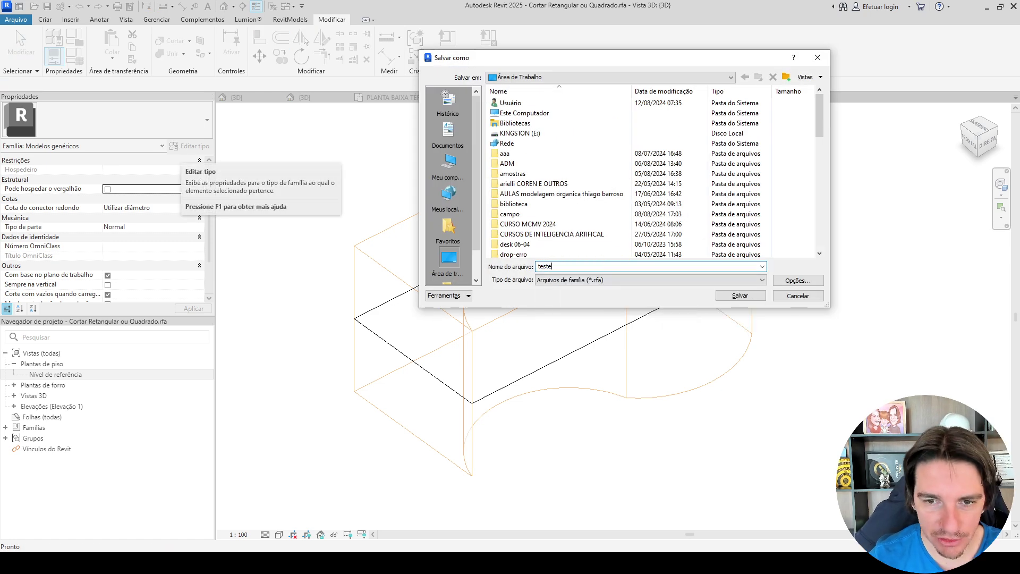
left_click(724, 298)
Load the teste12 family into the base-cortar.rvt project.
left_click(446, 48)
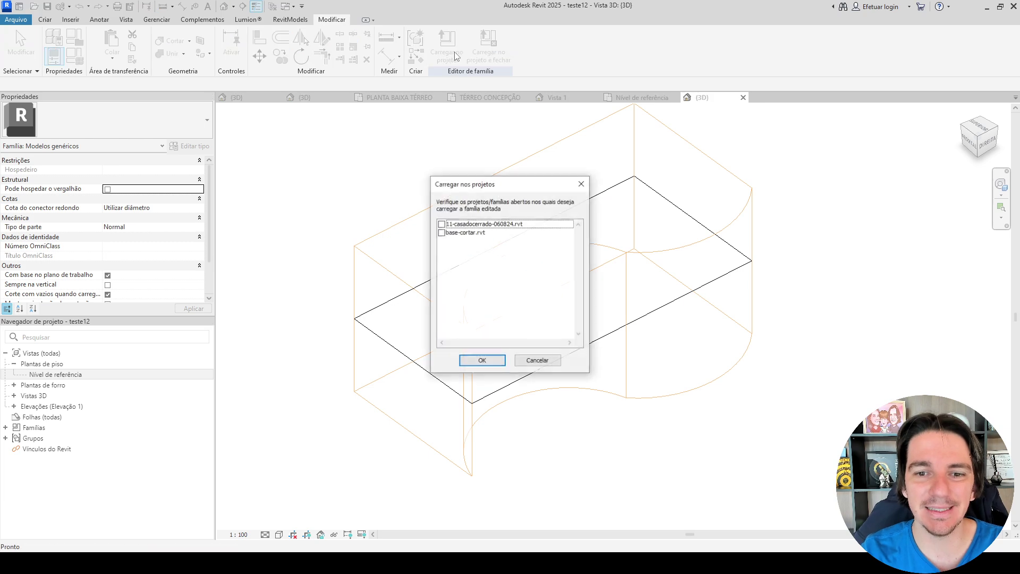
left_click(441, 232)
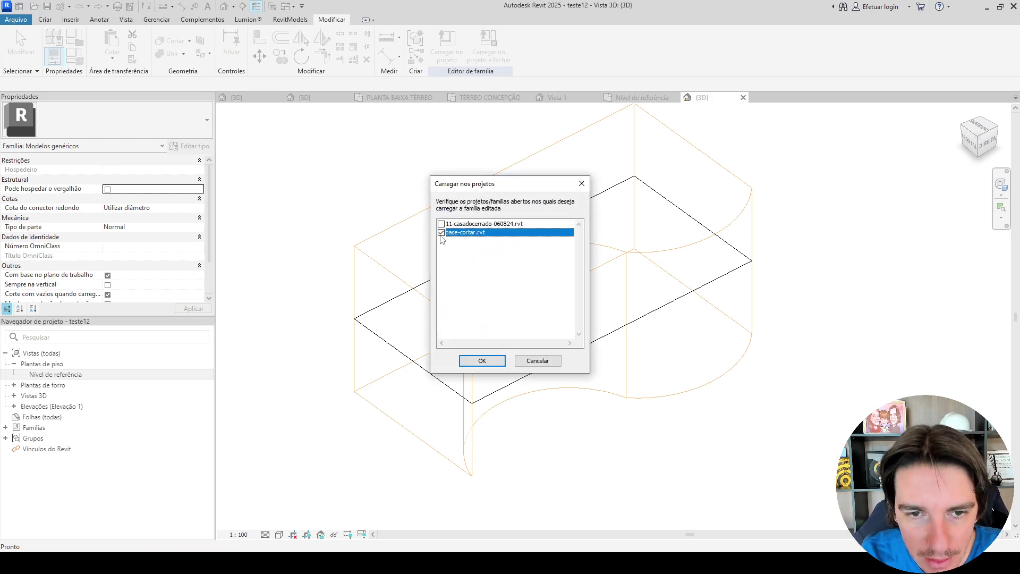
left_click(486, 362)
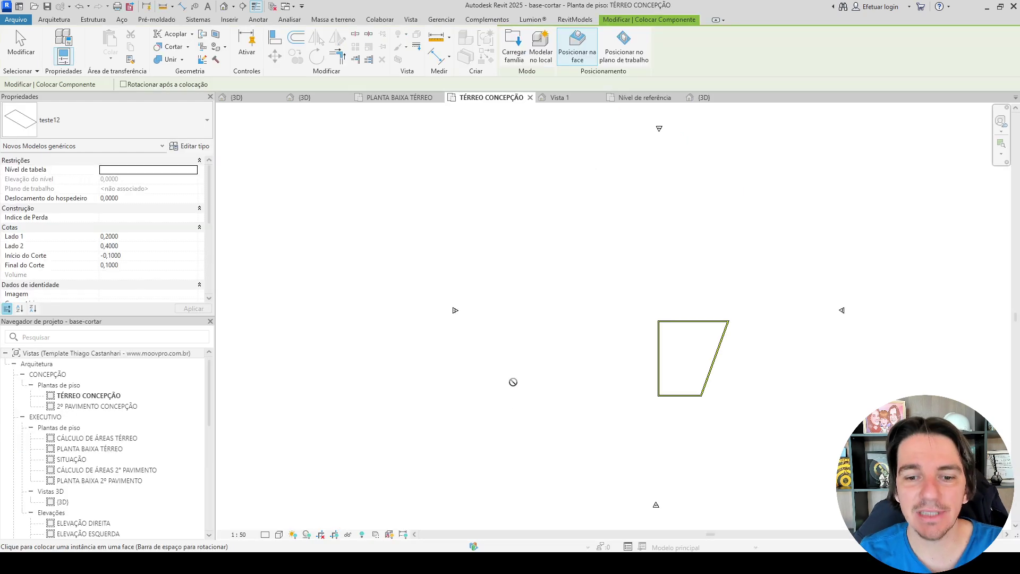
Place a teste12 instance on the work plane below the house in the TÉRREO CONCEPÇÃO floor plan.
scroll(716, 378, "up", 3)
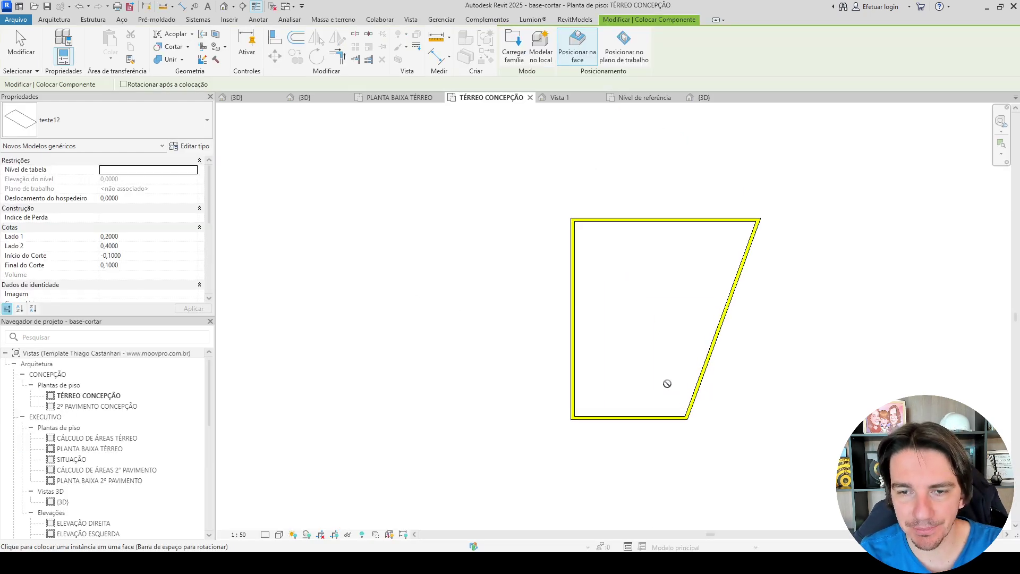
left_click(624, 48)
scroll(588, 319, "down", 3)
left_click(541, 342)
key("Escape")
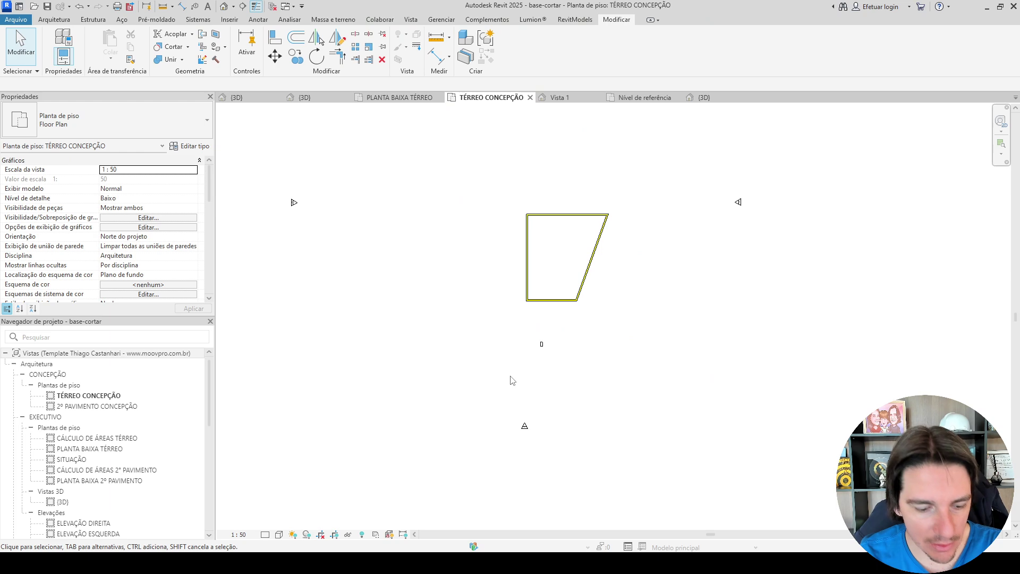
Place another teste12 cutter on the sloped roof plane in 3D, close to the roof's lower front corner.
key("d")
middle_click_drag(527, 285, 535, 245, "shift")
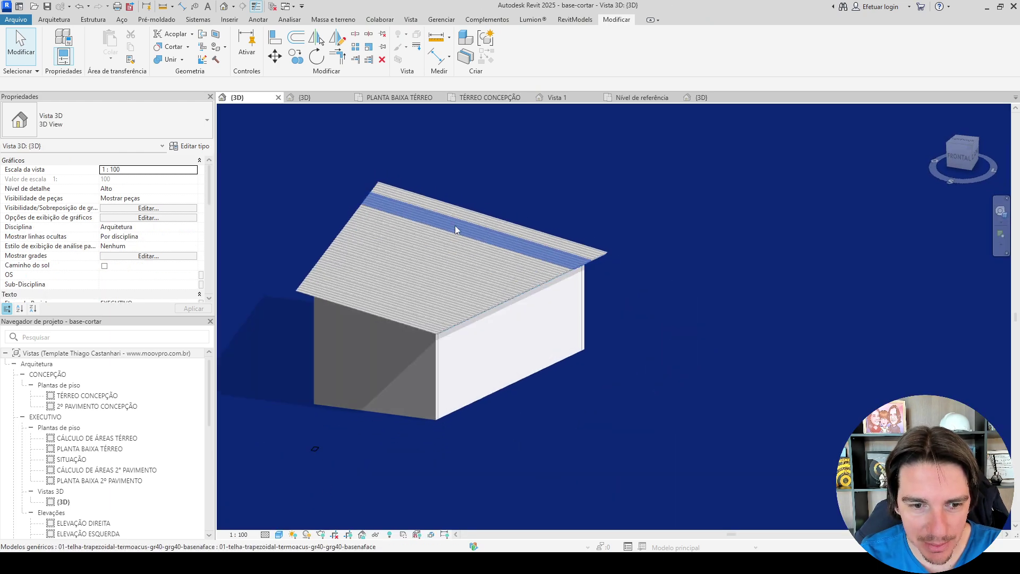
key("m")
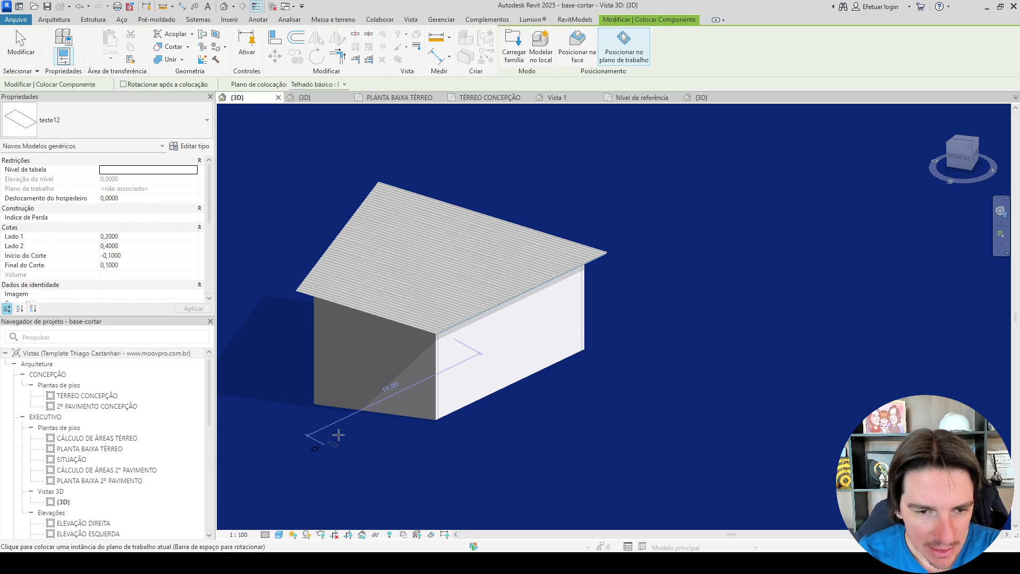
scroll(454, 321, "up", 6)
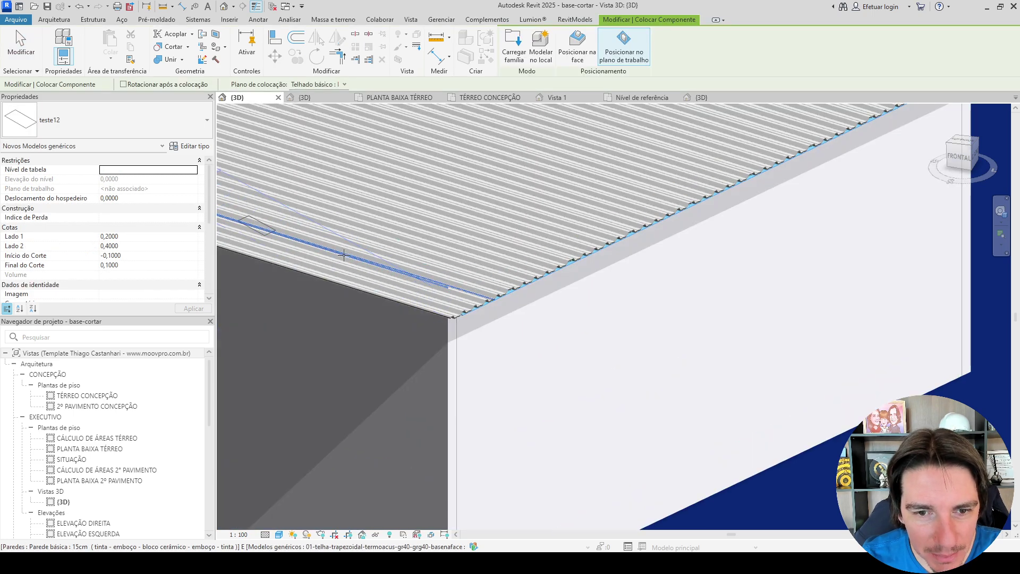
scroll(349, 256, "up", 3)
left_click(488, 315)
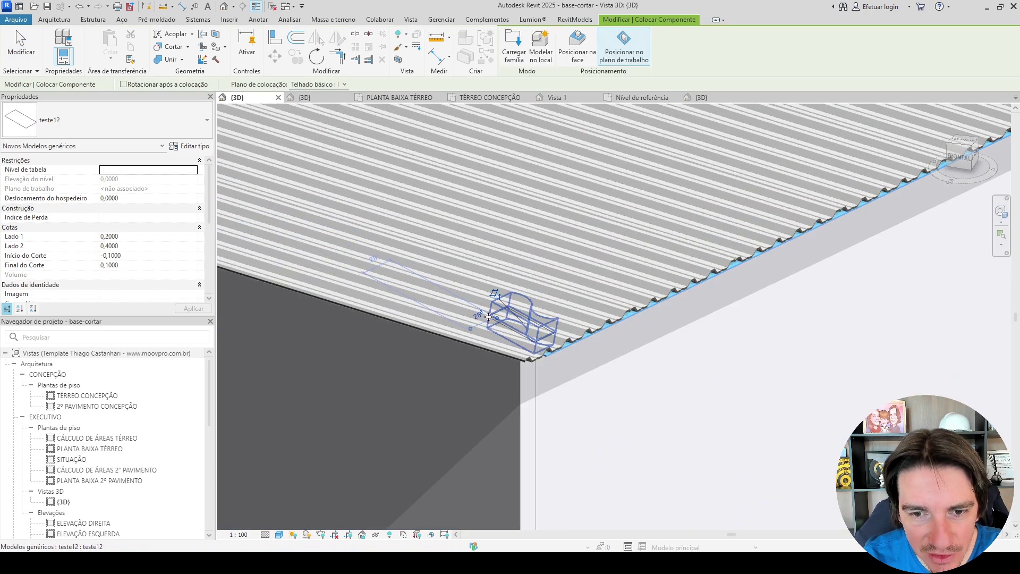
key("Escape")
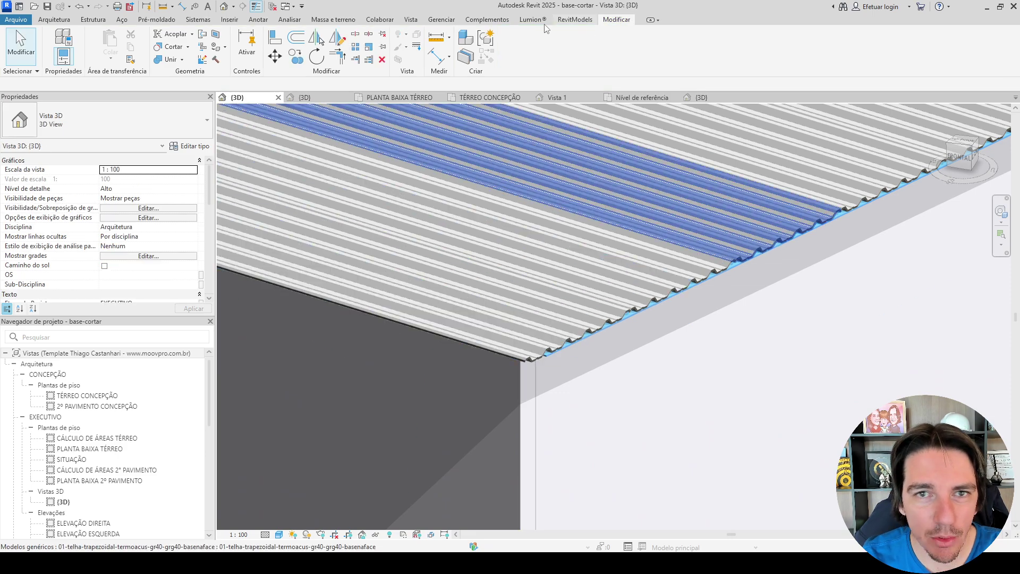
Cut the front tile strip with the teste12 void at the roof corner.
left_click(169, 46)
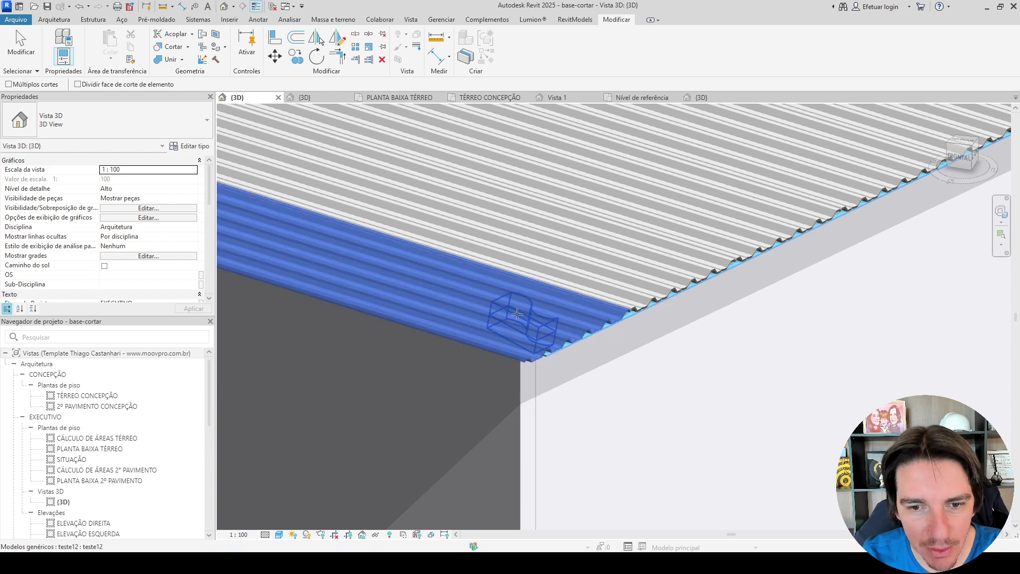
middle_click_drag(507, 324, 433, 424, "shift")
key("Escape")
Select the cut tile strip and examine its curved opening from above.
left_click(387, 232)
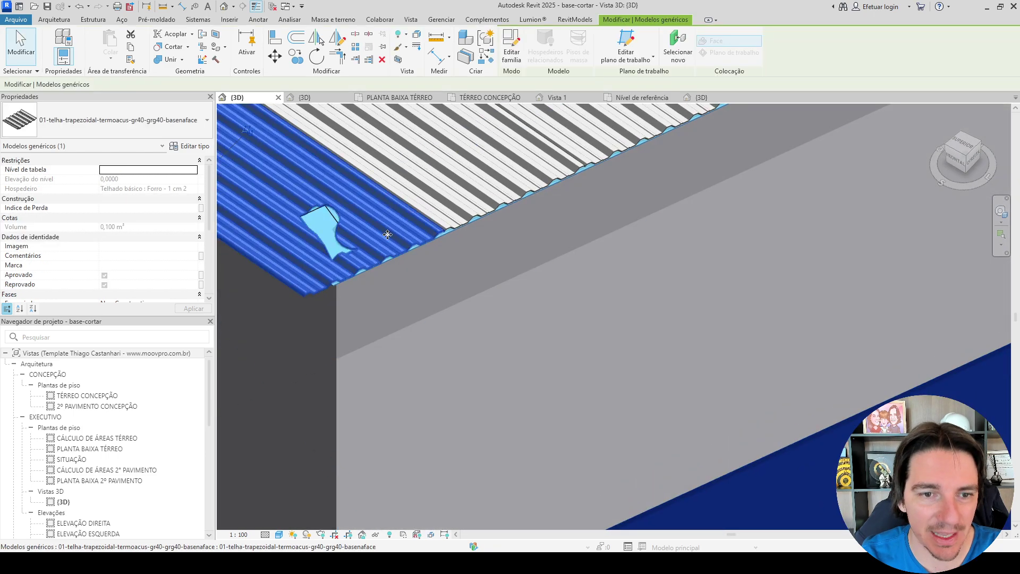
left_click(968, 143)
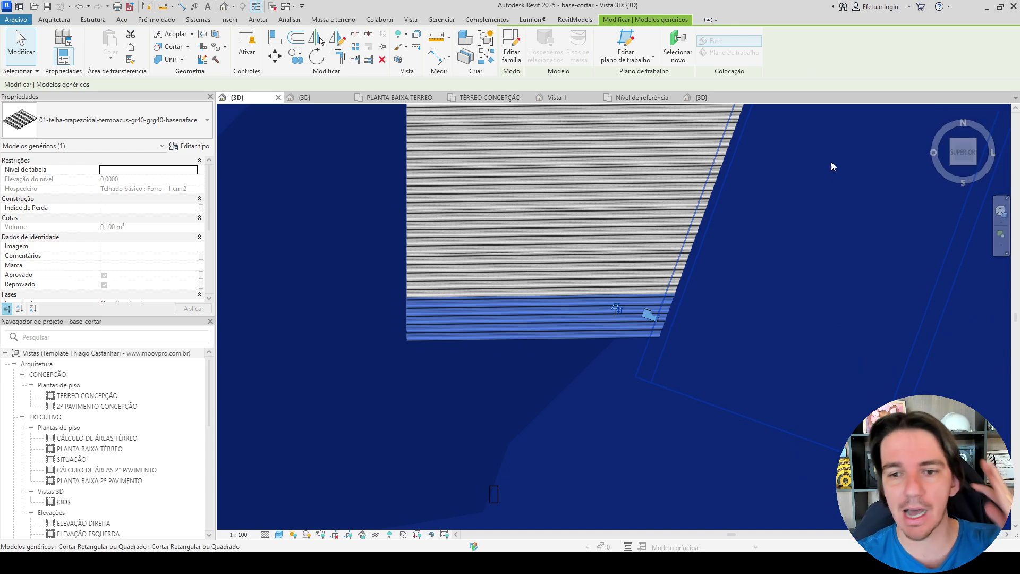
left_click(673, 359)
scroll(677, 335, "up", 5)
scroll(696, 326, "up", 3)
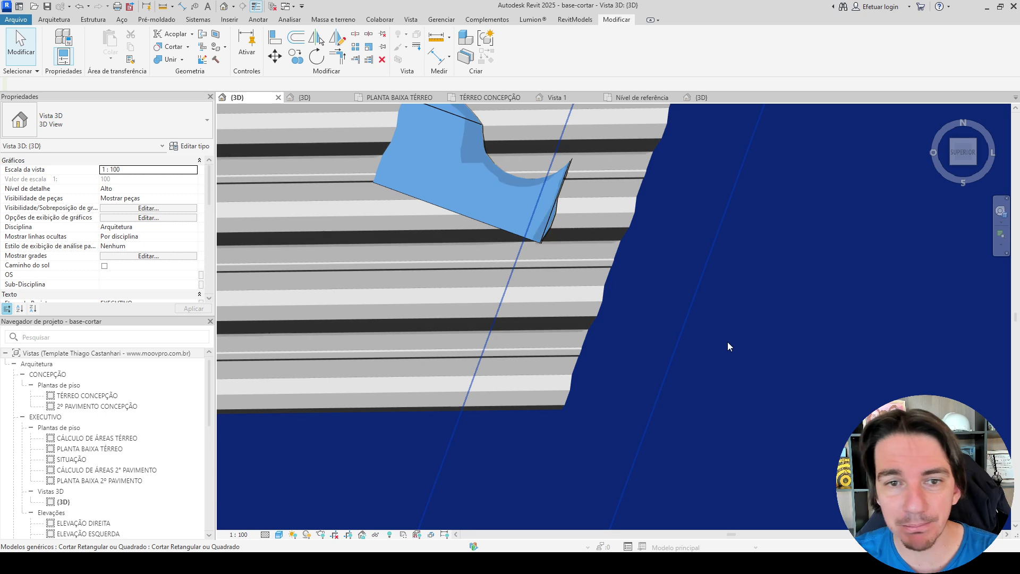
middle_click_drag(778, 326, 821, 424)
Open the roof's teste12 cutter for family editing and delete all lines of its void extrusion sketch.
left_click(528, 273)
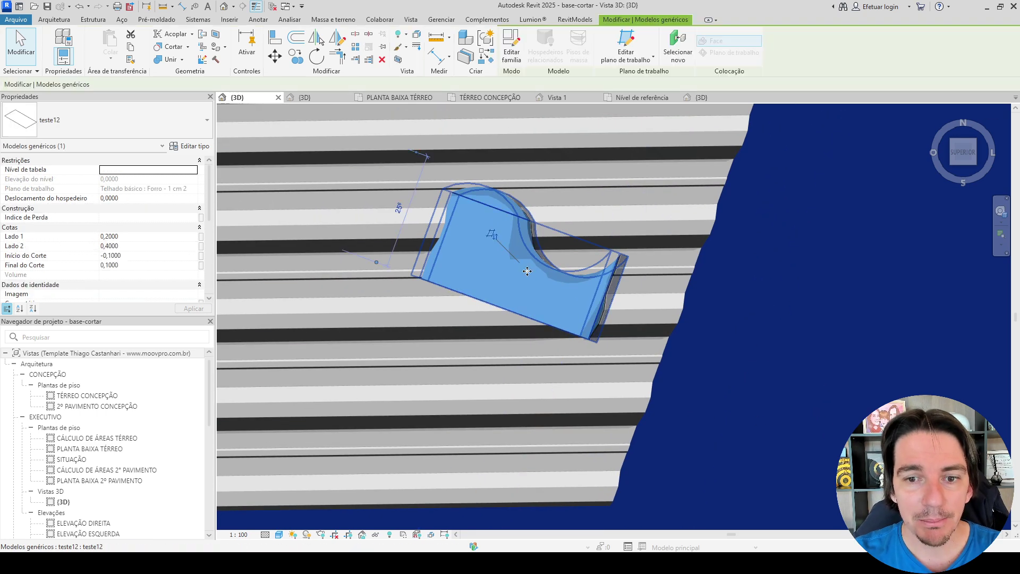
double_click(526, 271)
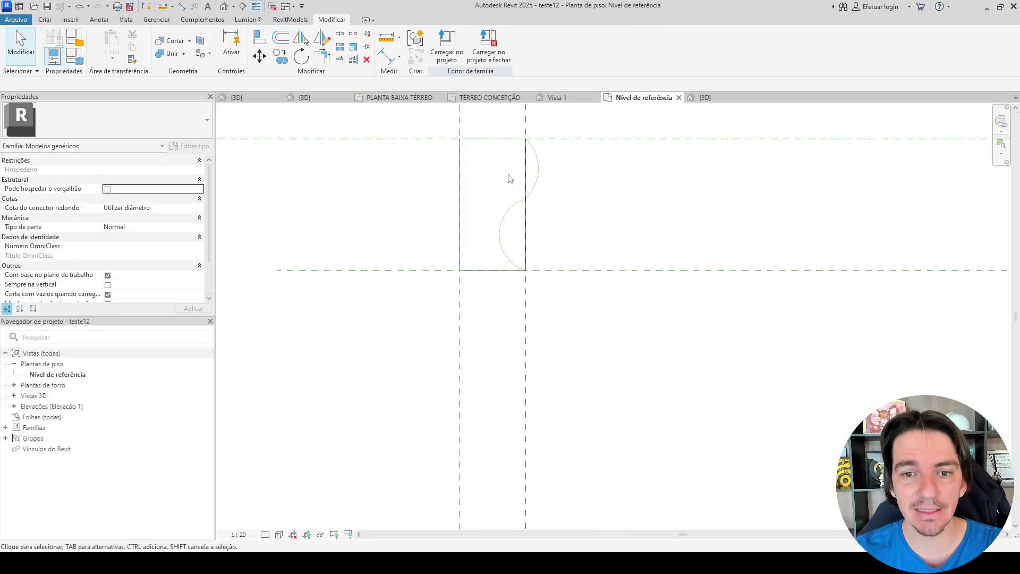
left_click(533, 189)
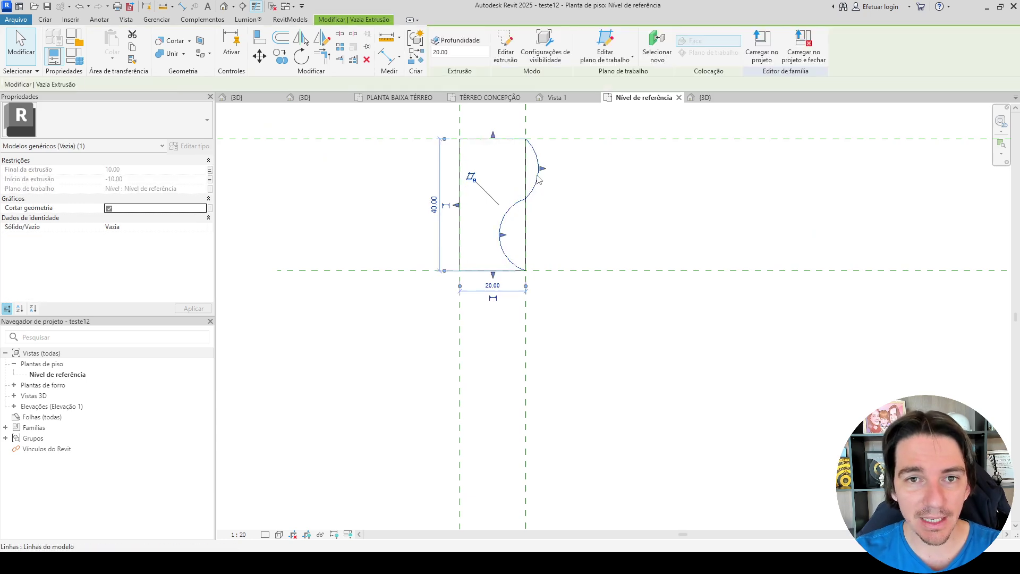
left_click(515, 55)
scroll(476, 205, "down", 5)
left_click_drag(431, 155, 560, 314)
key("Delete")
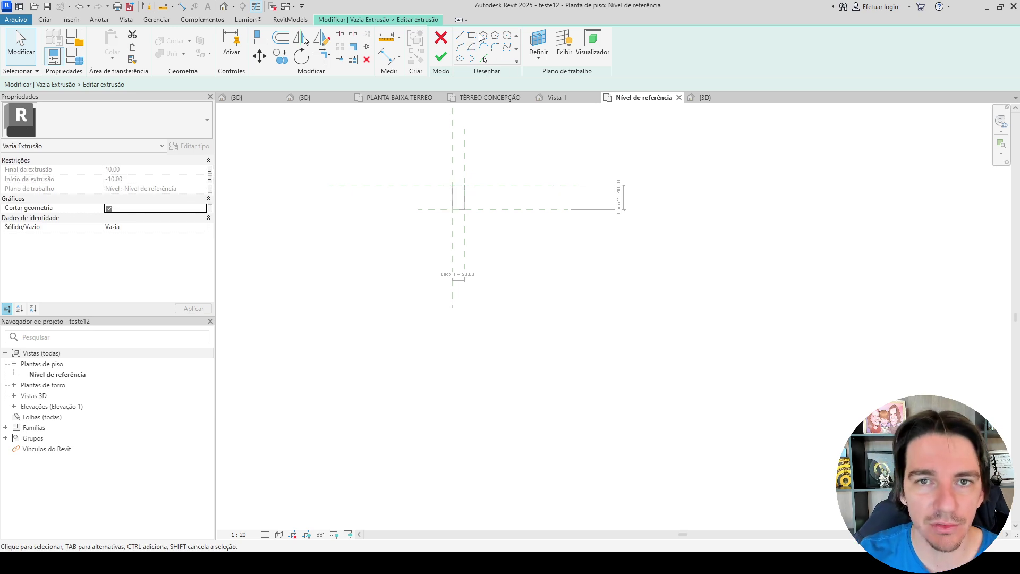
Draw a six-sided polygon below and to the right of the reference planes as the void's profile, and finish the sketch.
left_click(495, 35)
left_click(597, 321)
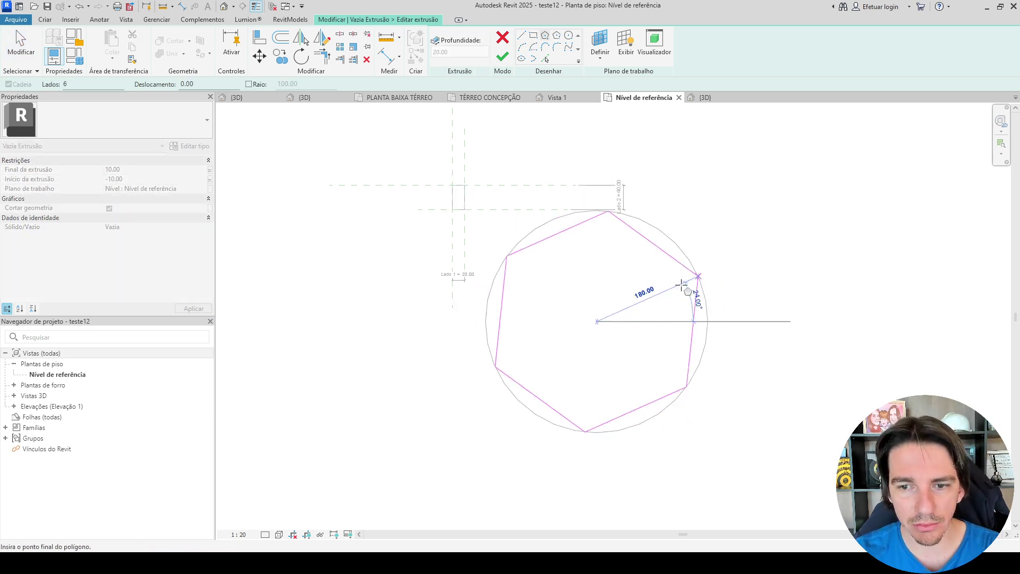
left_click(677, 292)
key("Escape")
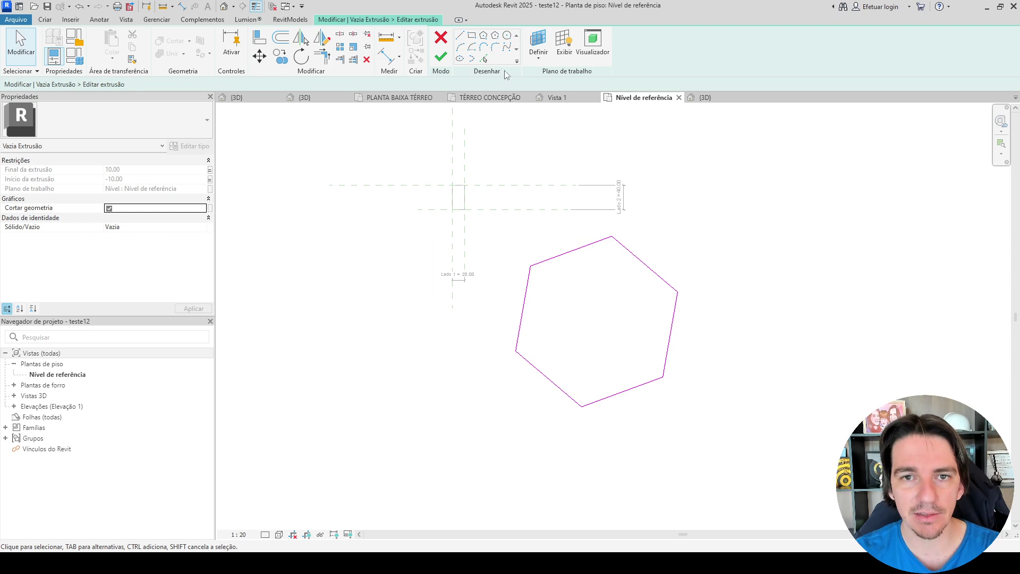
left_click(441, 57)
left_click(770, 286)
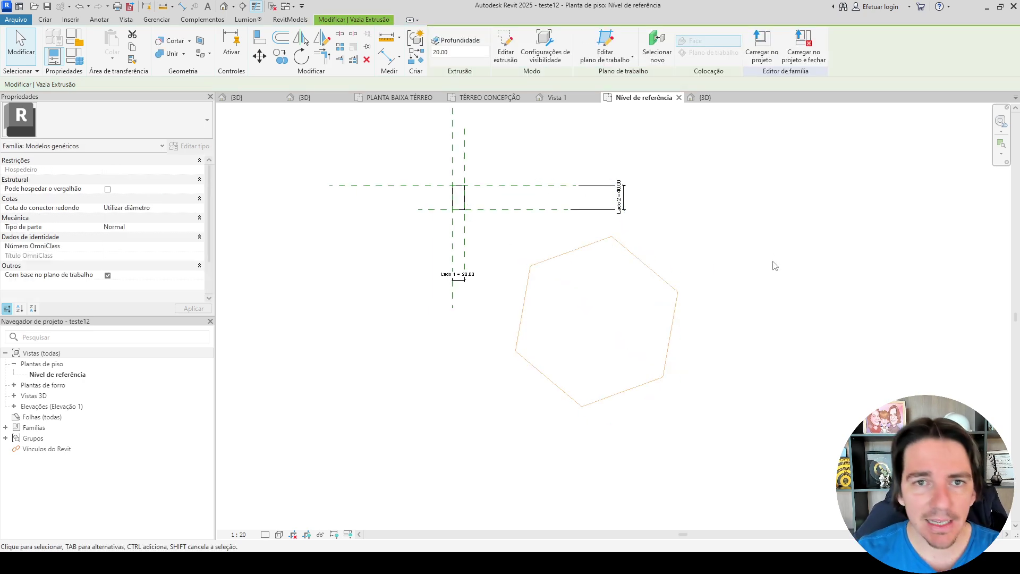
Load the edited teste12 family into base-cortar.rvt, overwriting its existing version.
left_click(446, 45)
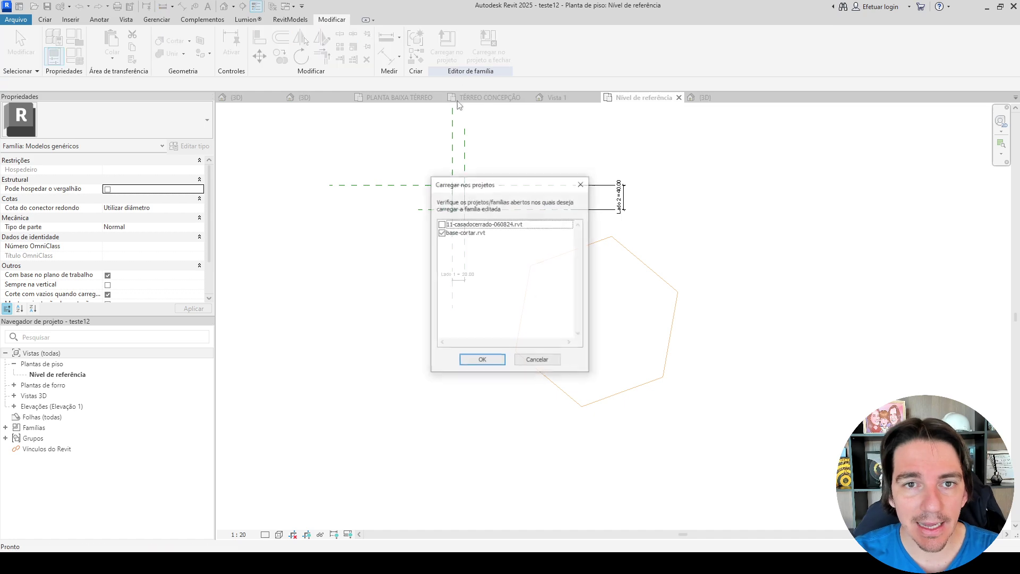
left_click(475, 361)
left_click(462, 286)
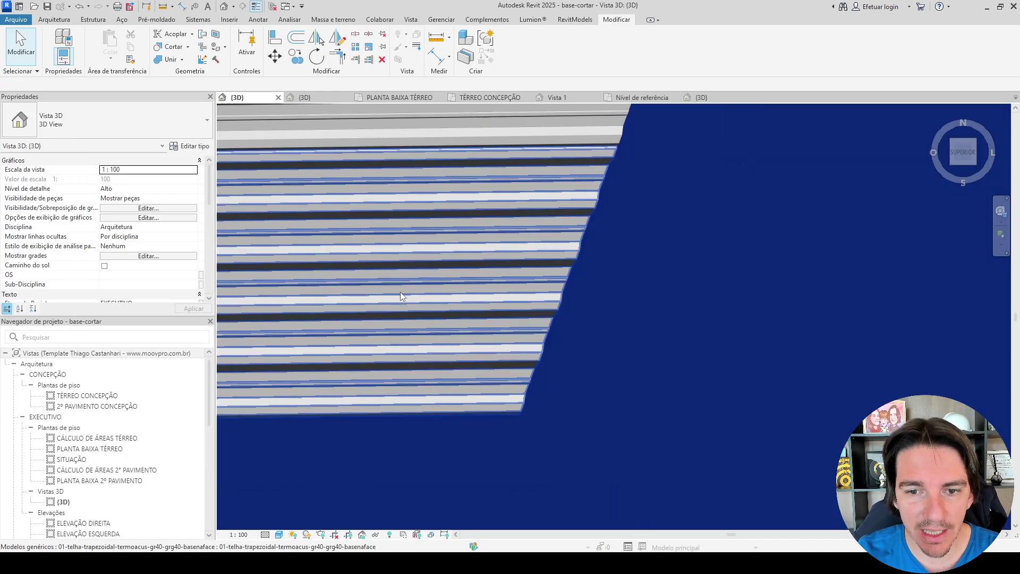
Place a teste12 component on the roof so its hexagonal void overlaps the tiles near the front corner.
scroll(400, 291, "down", 3)
middle_click_drag(524, 326, 524, 118, "shift")
scroll(488, 279, "down", 4)
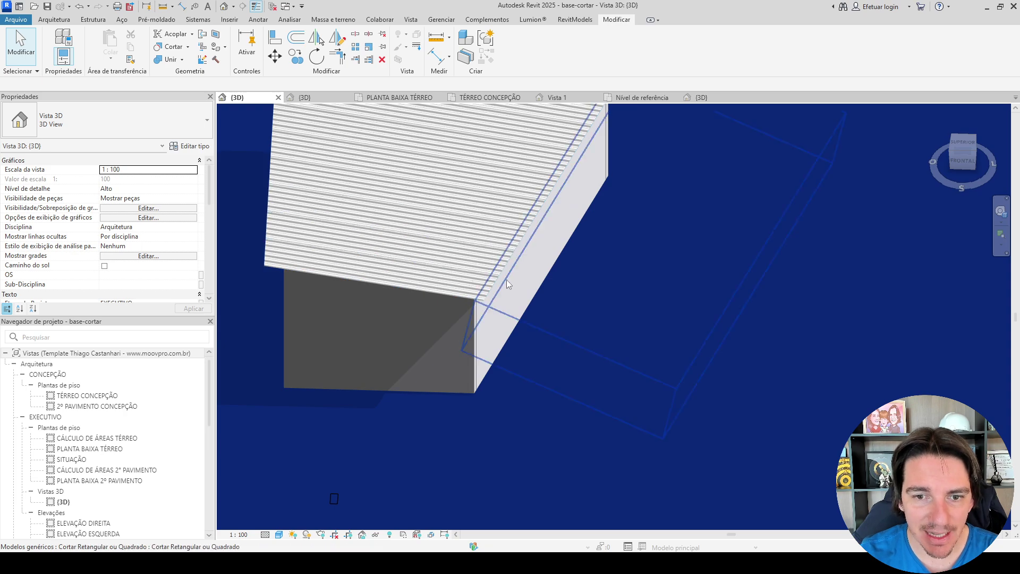
scroll(478, 319, "down", 4)
scroll(419, 435, "up", 4)
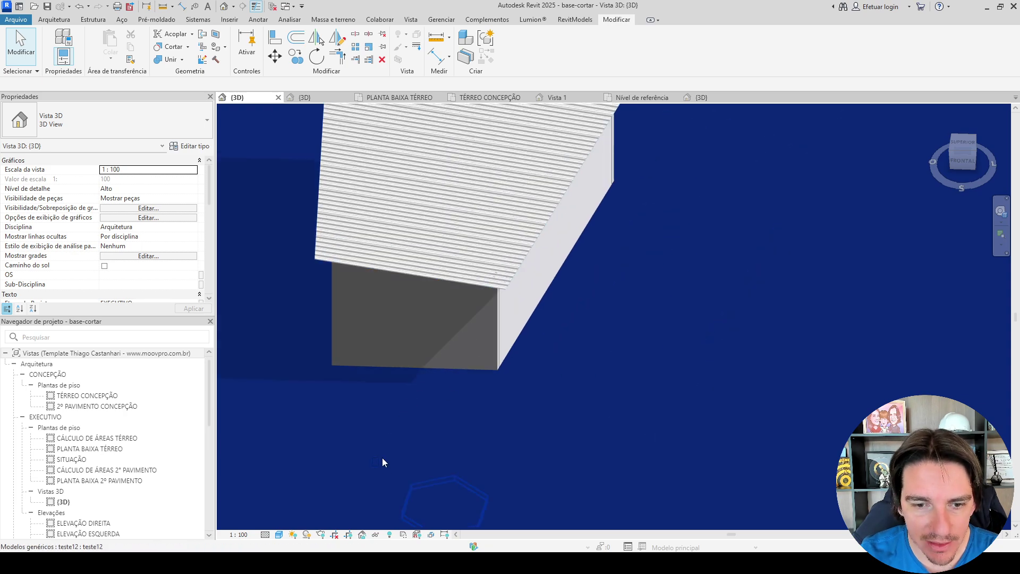
left_click(498, 275)
middle_click_drag(498, 275, 537, 270, "shift")
key("c")
key("m")
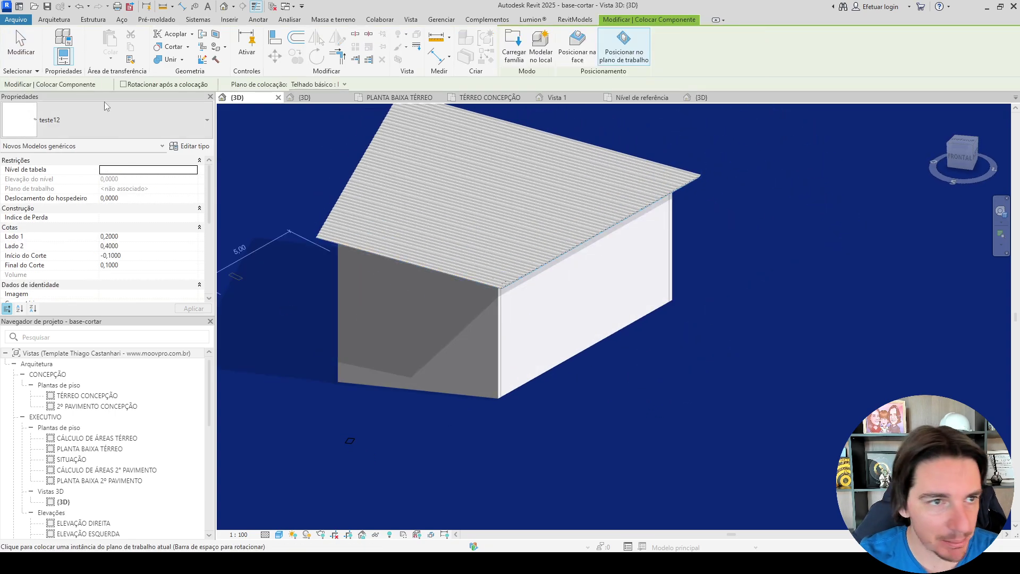
scroll(404, 247, "up", 8)
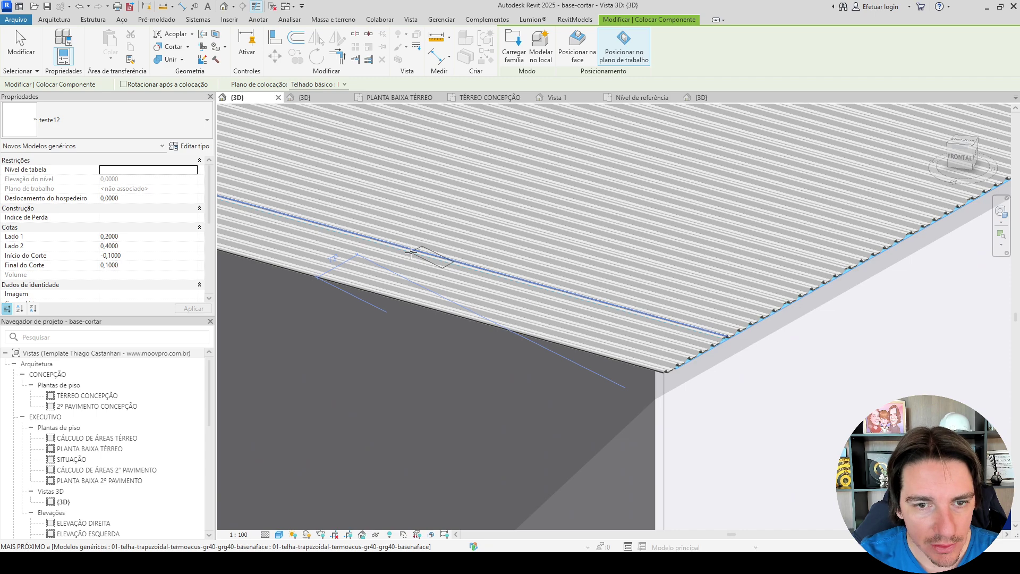
key("Escape")
key("Escape")
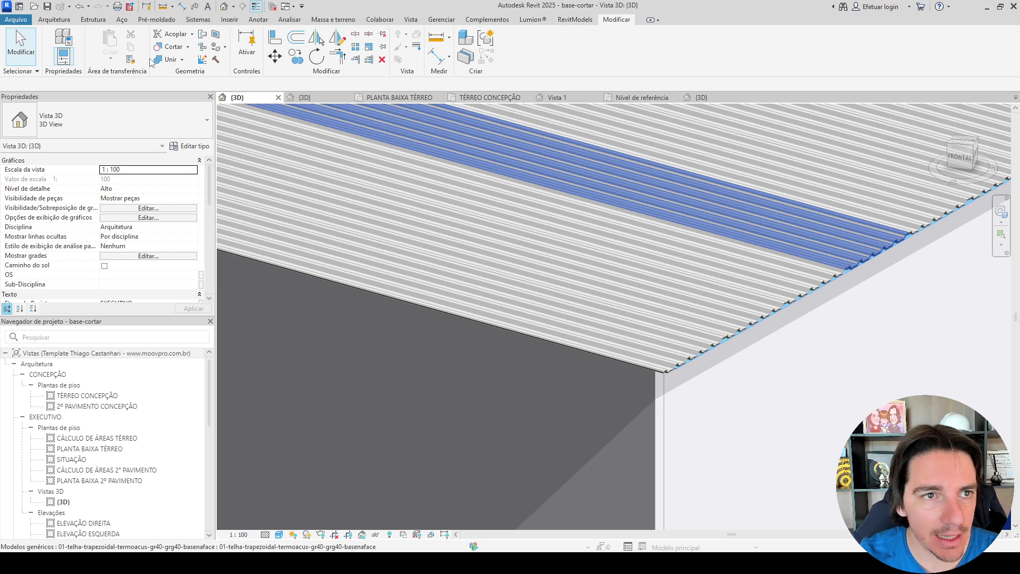
Cut the second tile strip from the front eave with the hexagonal teste12 void.
left_click(173, 47)
left_click(430, 248)
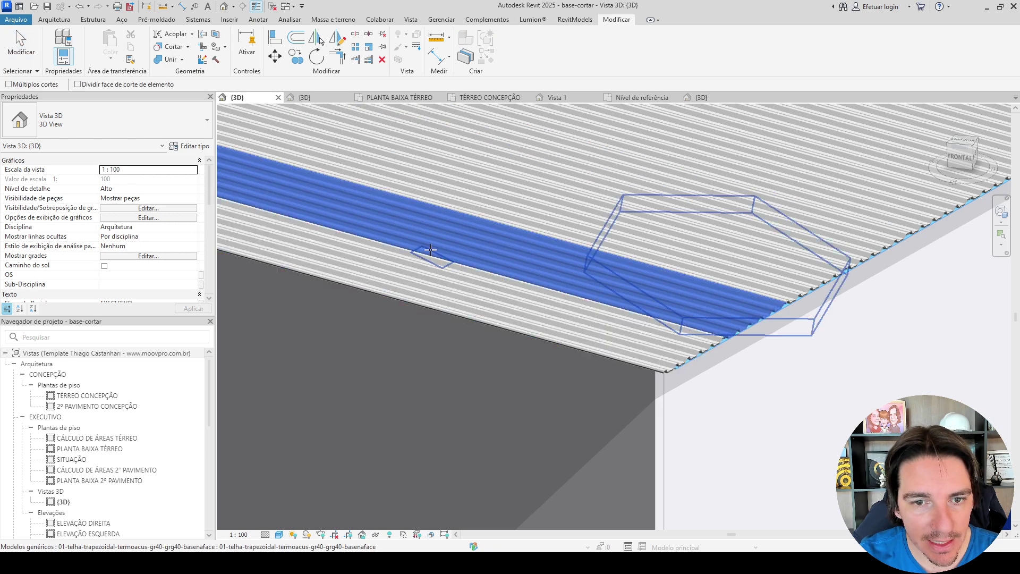
left_click(430, 248)
scroll(454, 250, "down", 4)
key("Escape")
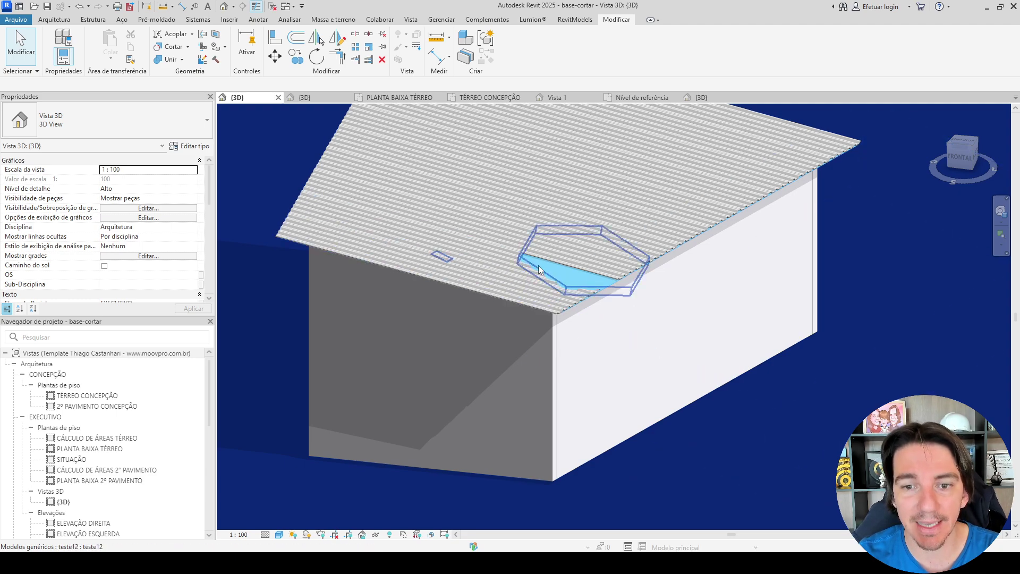
Cut the third tile strip from the front eave with the same hexagonal void.
scroll(533, 263, "up", 2)
key("c")
key("p")
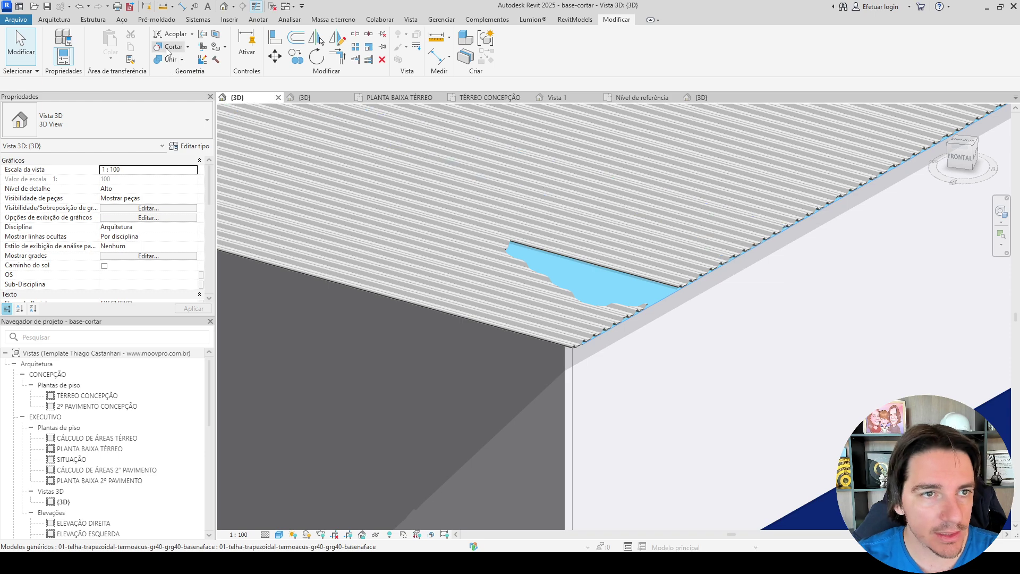
left_click(493, 218)
left_click(513, 252)
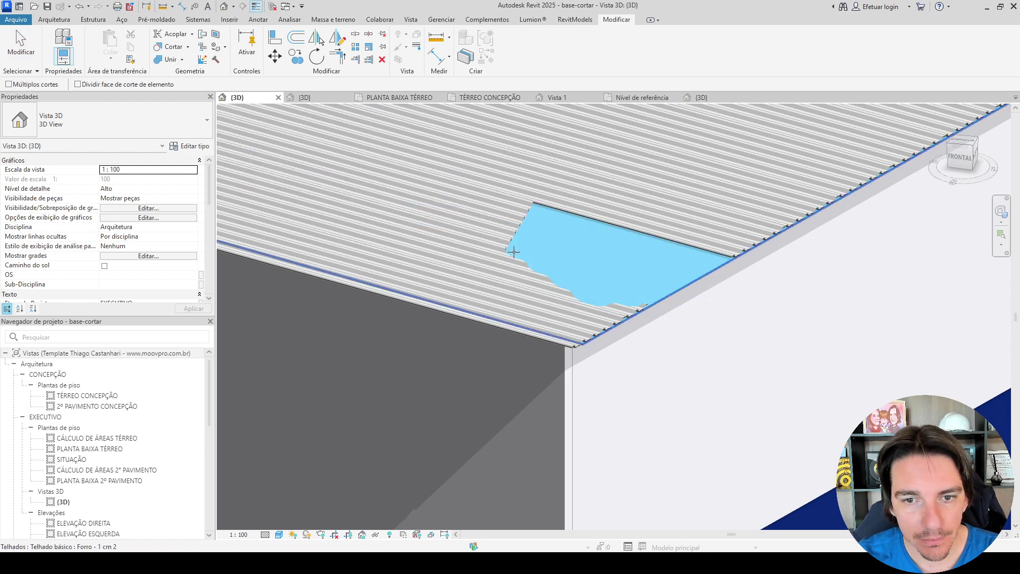
key("Escape")
Cut the fourth tile strip with the hexagonal void and inspect the opening from above.
scroll(565, 228, "down", 3)
scroll(580, 248, "up", 2)
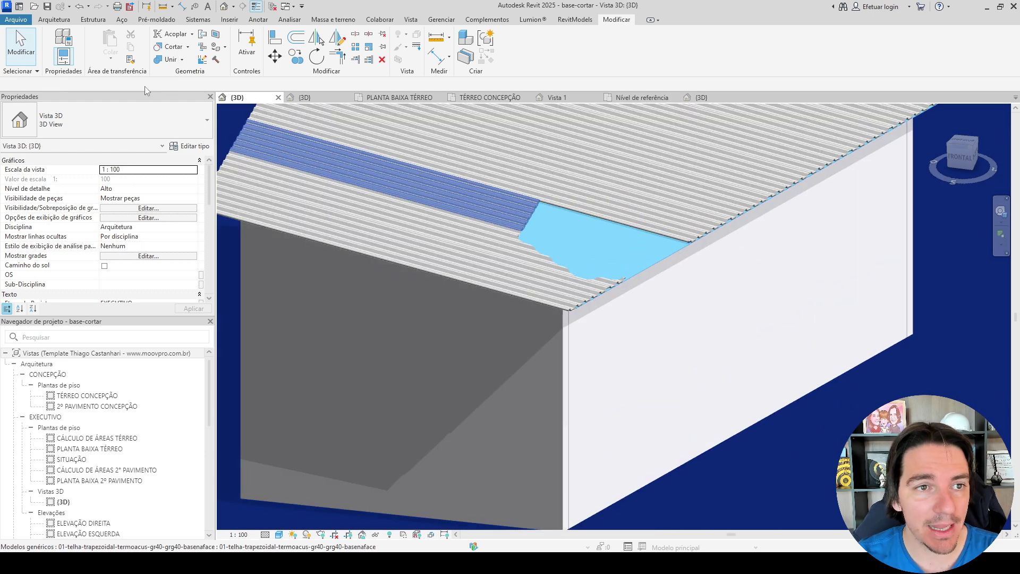
left_click(181, 47)
left_click(530, 185)
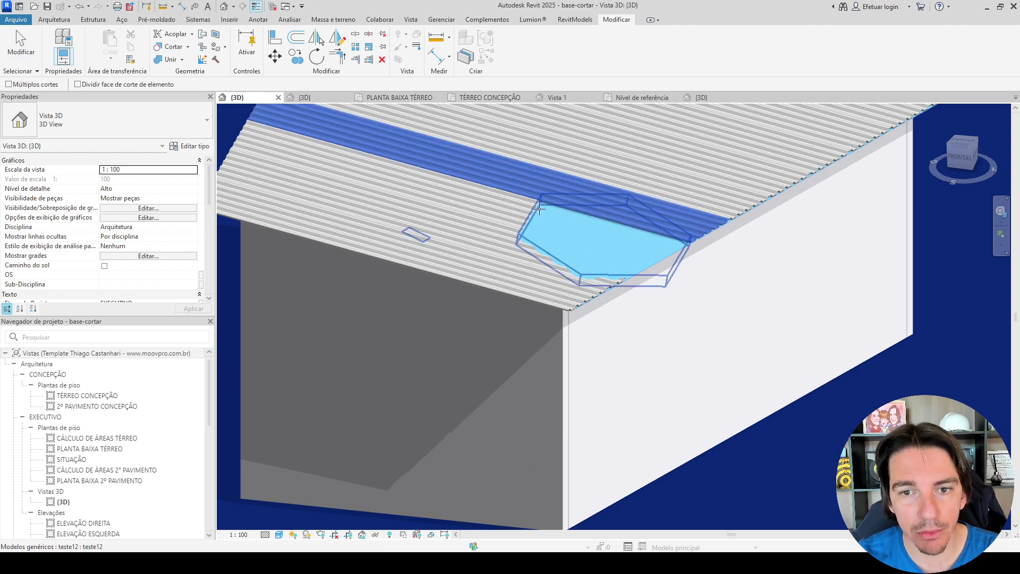
left_click(540, 208)
scroll(501, 219, "down", 4)
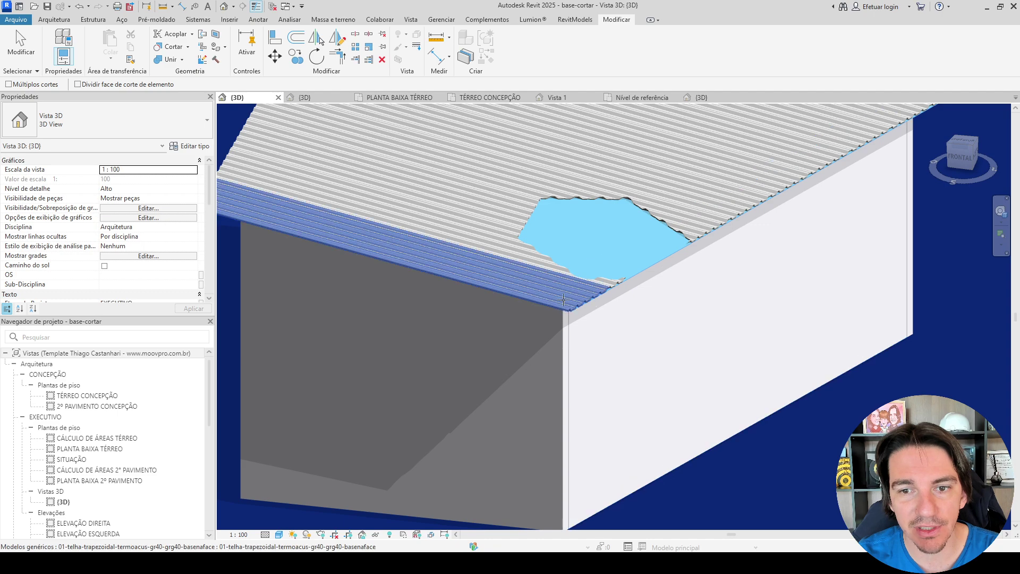
middle_click_drag(656, 289, 544, 440, "shift")
key("Escape")
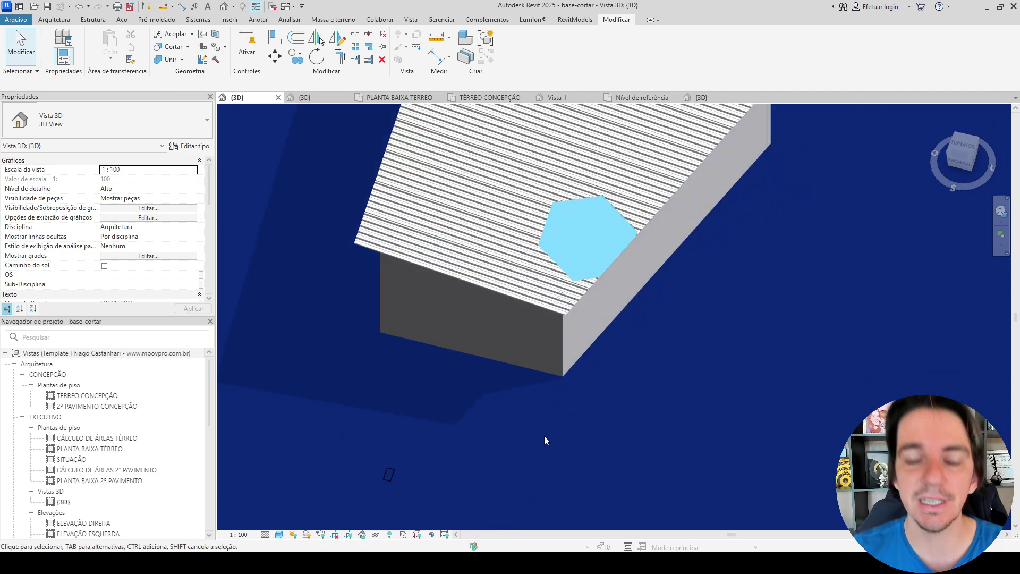
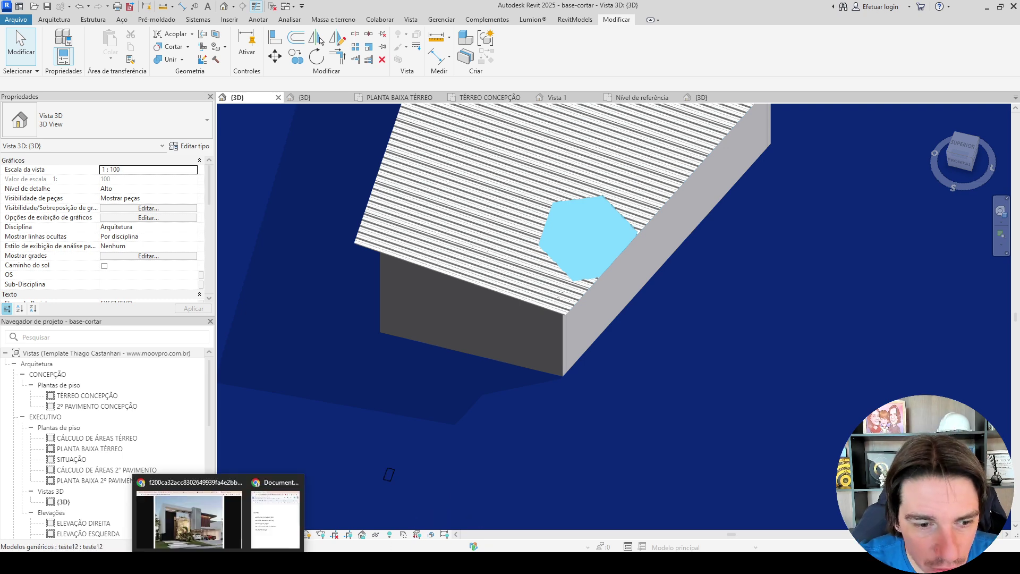
Look at the house facade reference photo in Chrome, and return to Revit in the 3D view of 11-casadocerrado-060824 at the entrance facade.
left_click(211, 508)
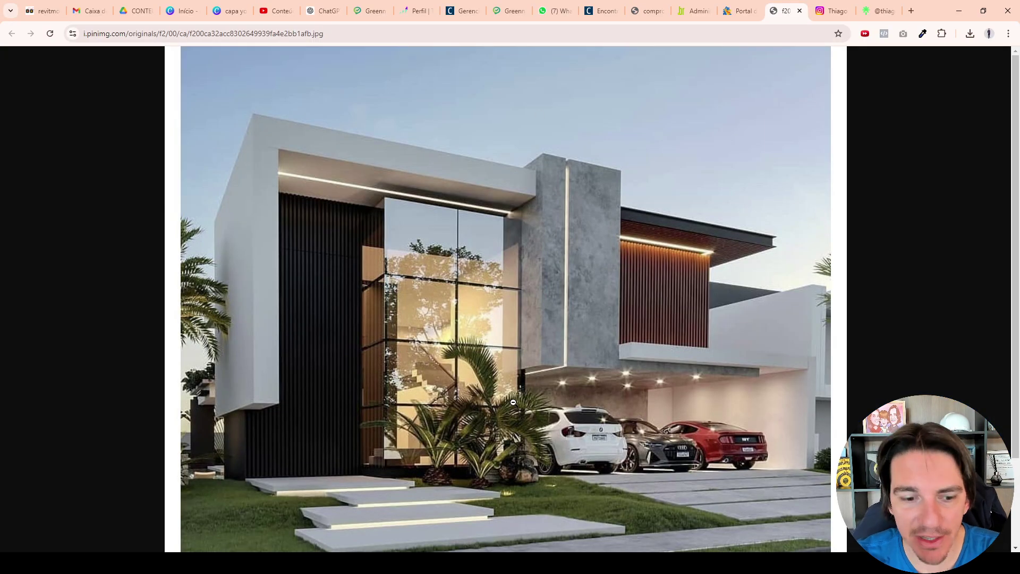
key("alt+Tab")
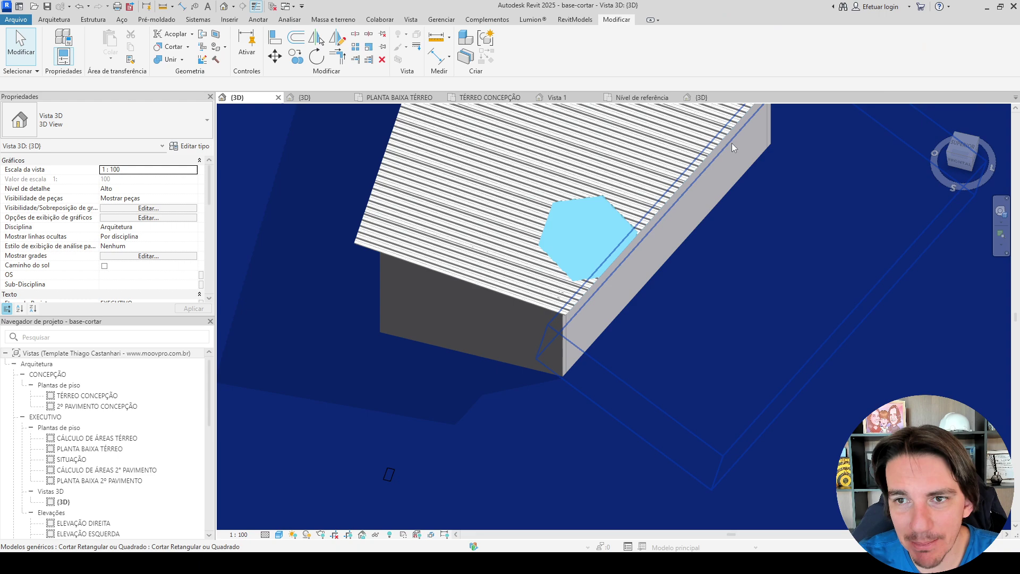
left_click(715, 98)
left_click(489, 98)
left_click(555, 98)
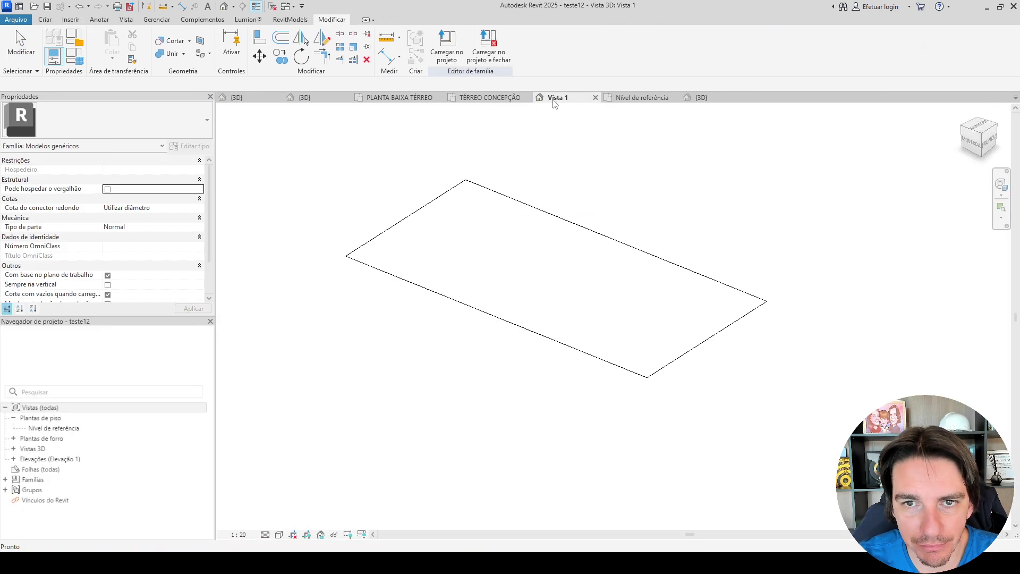
left_click(305, 97)
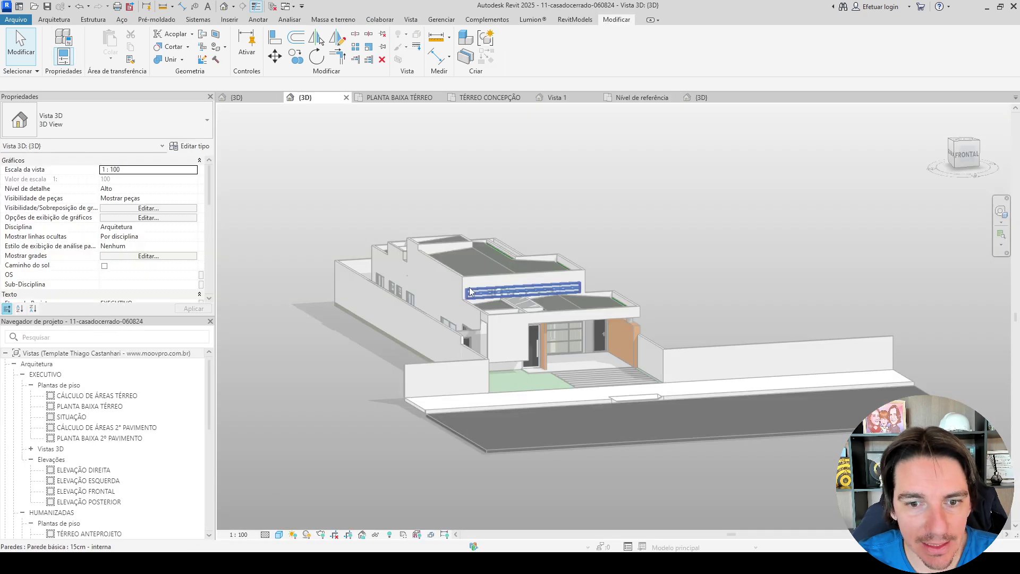
scroll(575, 365, "up", 5)
middle_click_drag(505, 305, 337, 273, "shift")
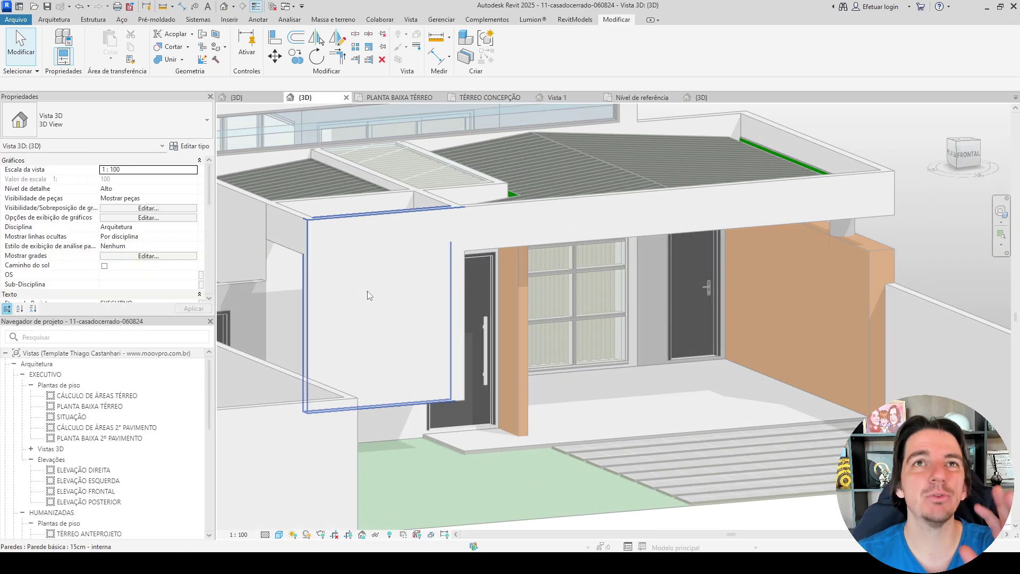
Set the work plane to the front face of the white facade wall beside the entrance door by picking a plane.
left_click(53, 20)
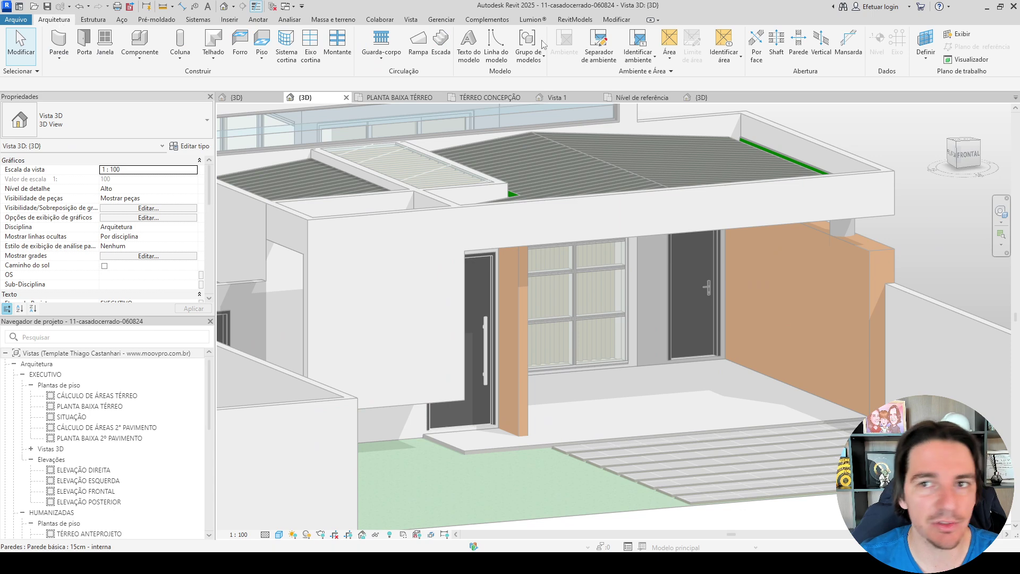
left_click(924, 53)
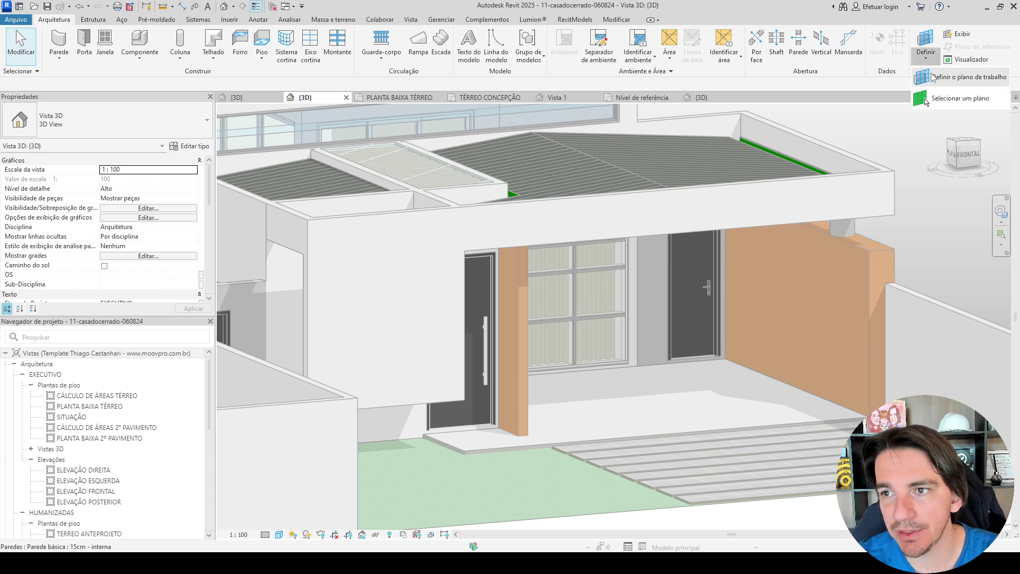
left_click(954, 100)
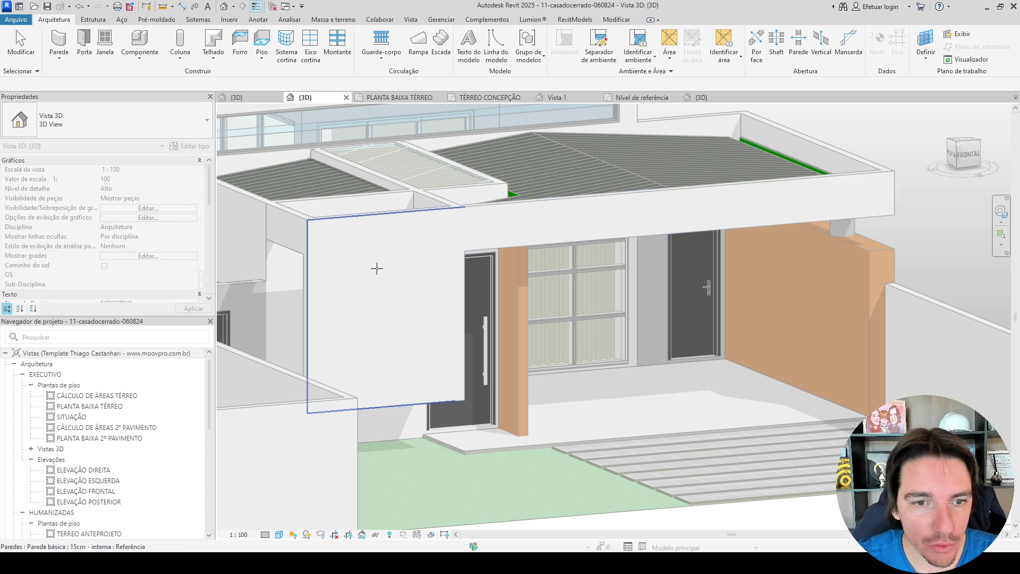
left_click(926, 53)
left_click(938, 77)
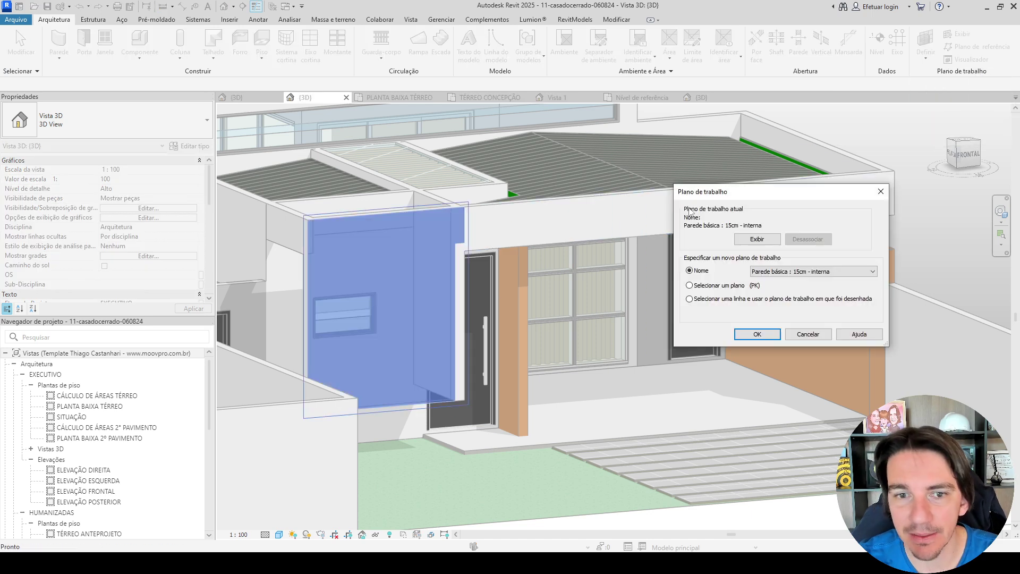
left_click(757, 333)
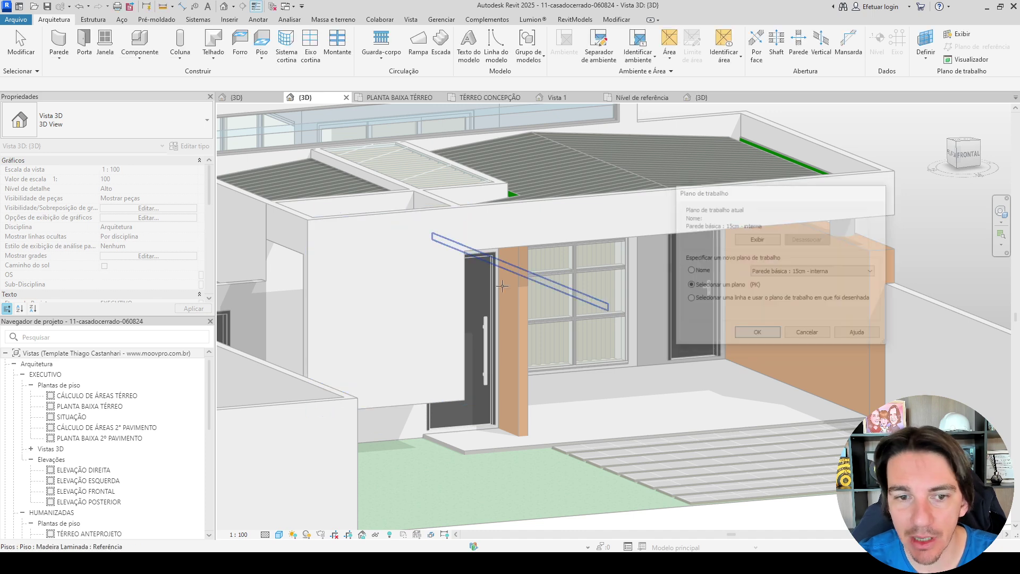
left_click(359, 255)
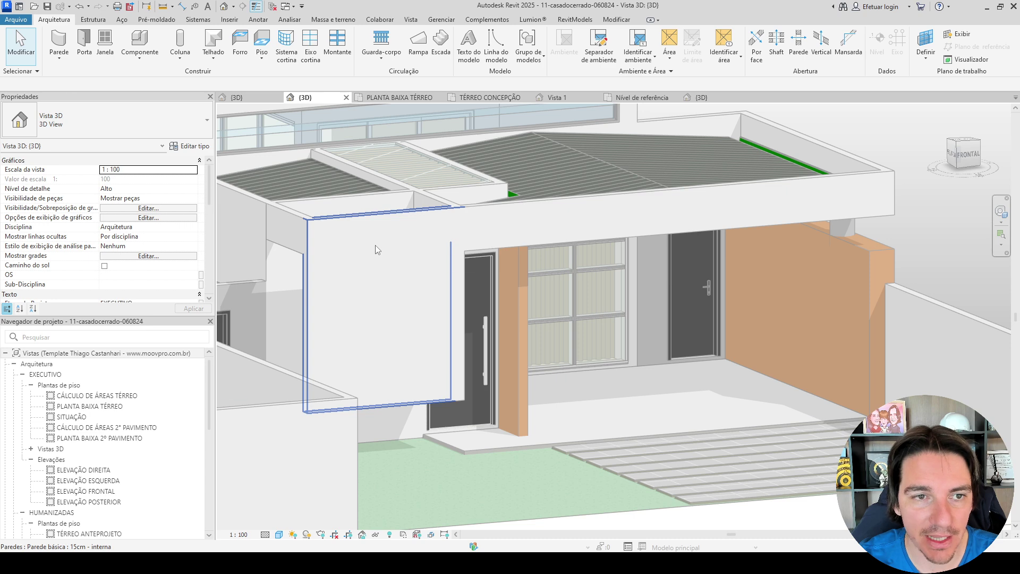
Place a Cortar Retangular ou Quadrado component on the facade wall and set its Lado 1 to 0,10 and Lado 2 to 2,85.
left_click(140, 41)
left_click(142, 121)
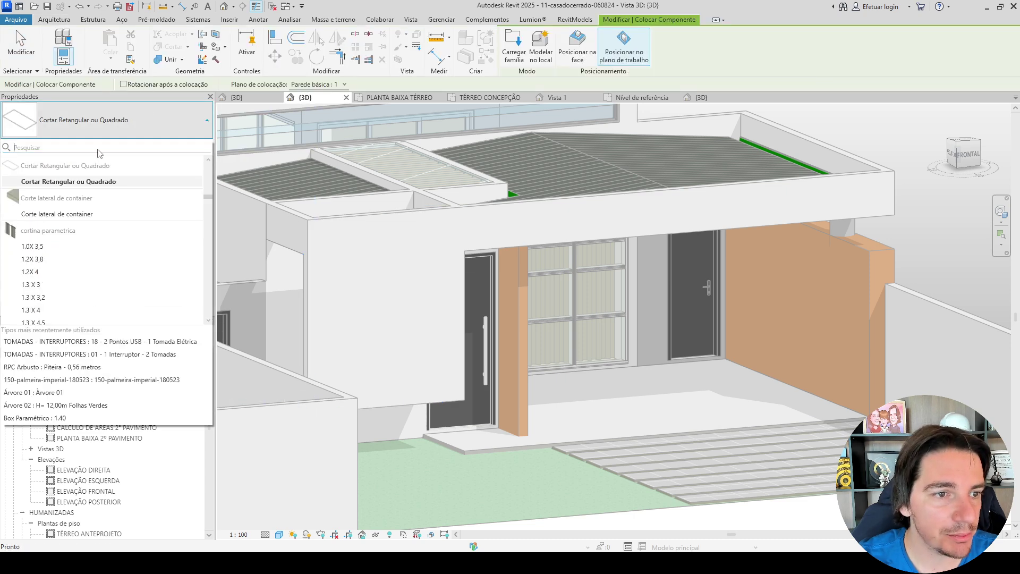
left_click(62, 181)
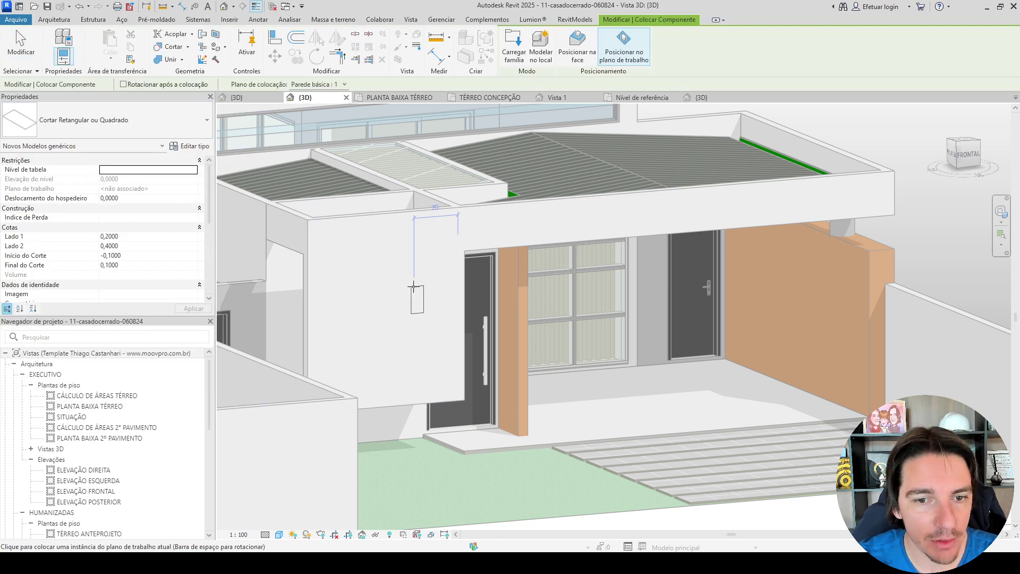
left_click(413, 286)
key("Escape")
key("Escape")
left_click(414, 289)
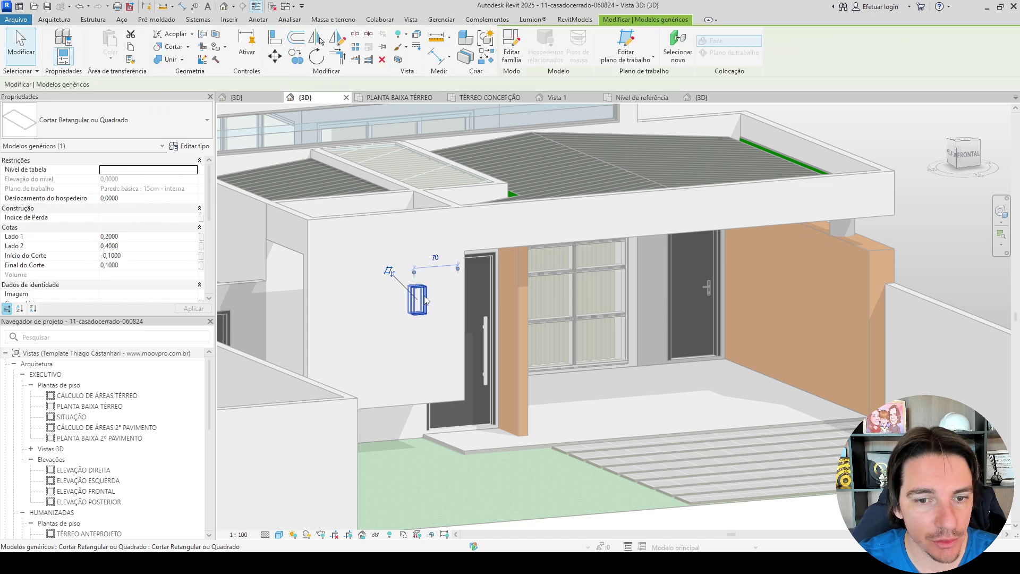
left_click(145, 245)
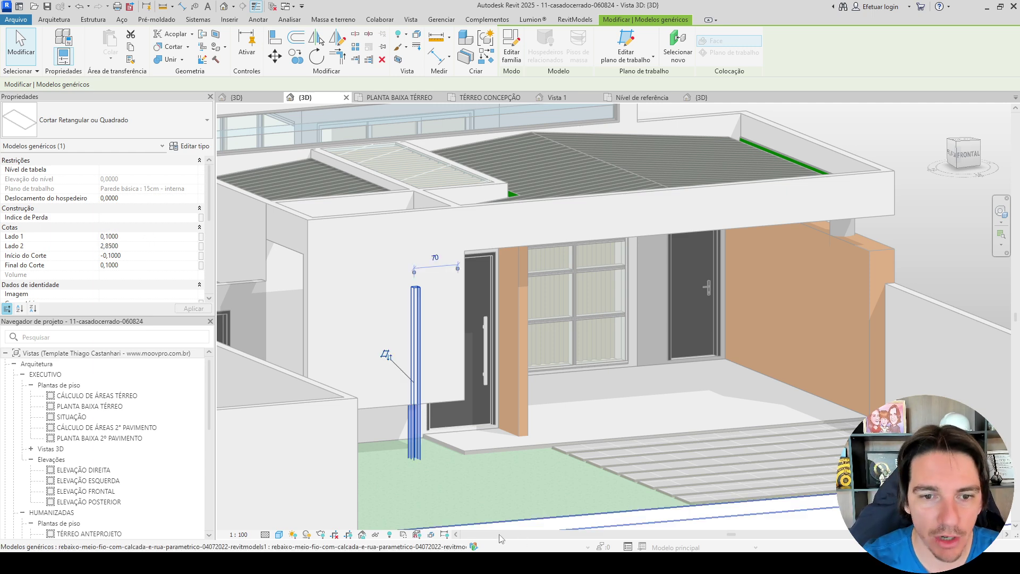
Align the top edge of the tall, narrow cutter with the top edge of the facade wall.
left_click(969, 161)
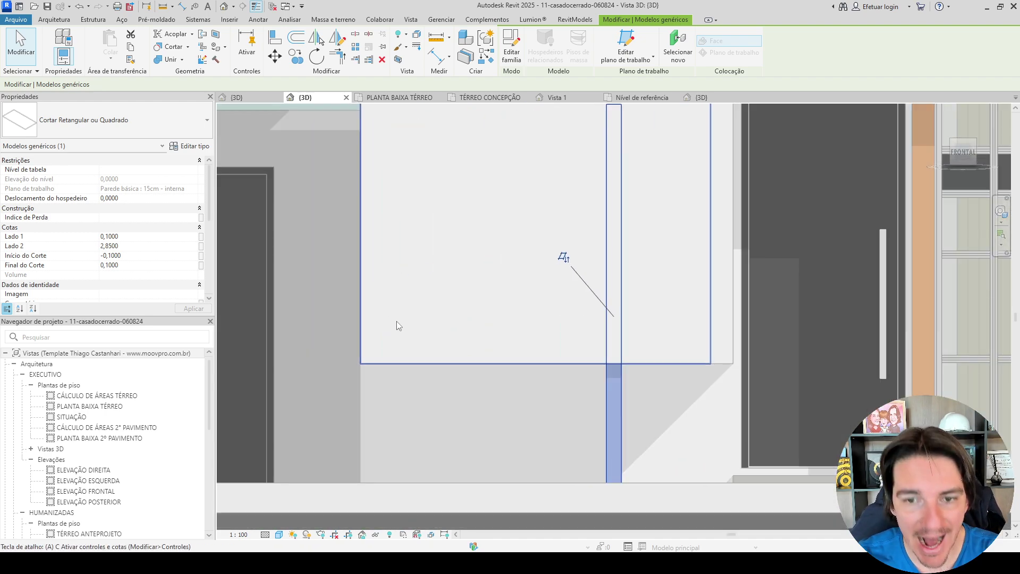
key("a")
key("l")
middle_click_drag(526, 260, 509, 317)
middle_click_drag(586, 142, 554, 257)
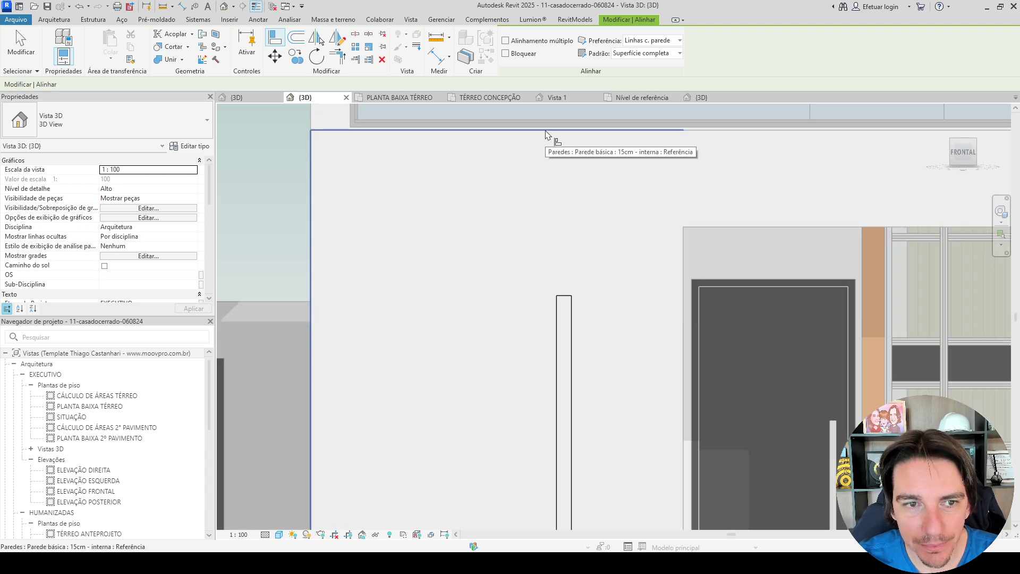
left_click(548, 134)
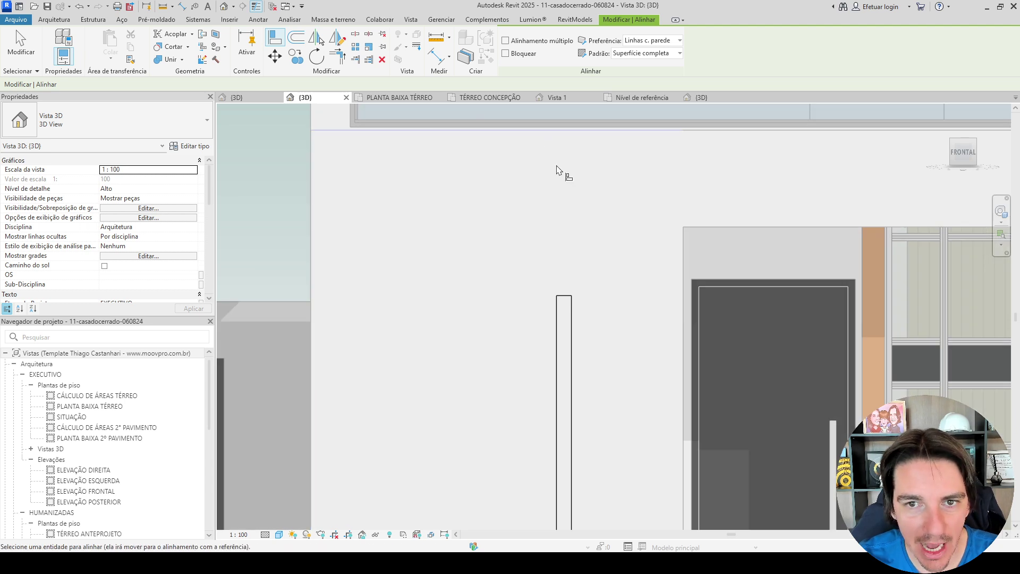
left_click(566, 297)
scroll(567, 294, "down", 4)
middle_click_drag(596, 292, 711, 434, "shift")
scroll(536, 265, "up", 3)
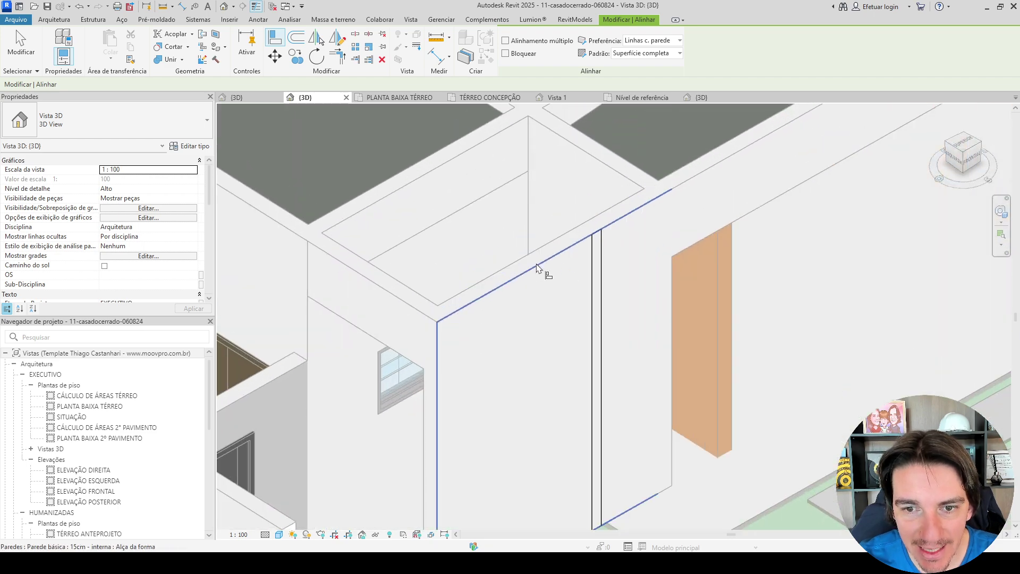
Set the Início do Corte of the tall, narrow cutter on the facade wall to -0,03.
key("Escape")
left_click(595, 254)
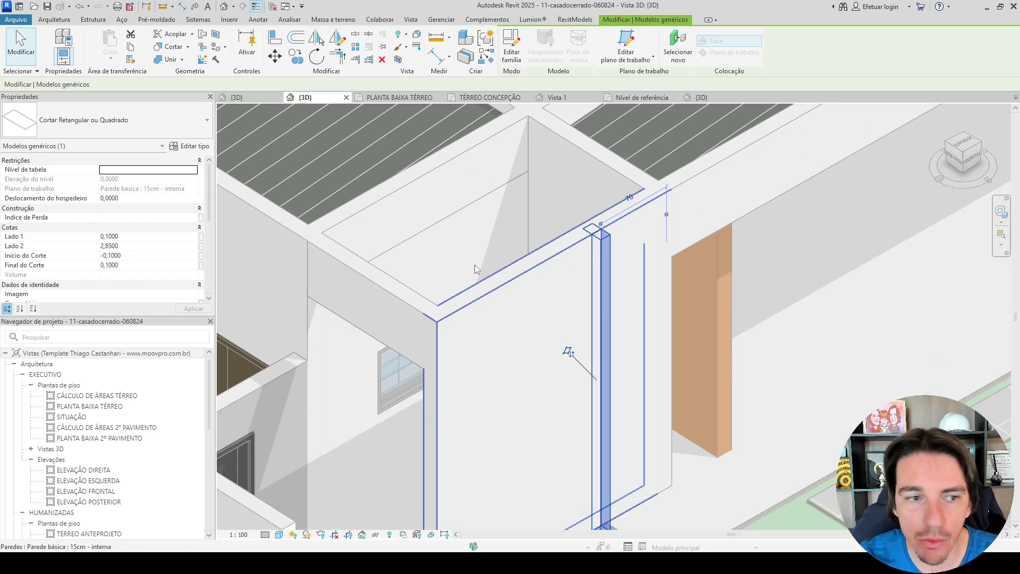
left_click(136, 256)
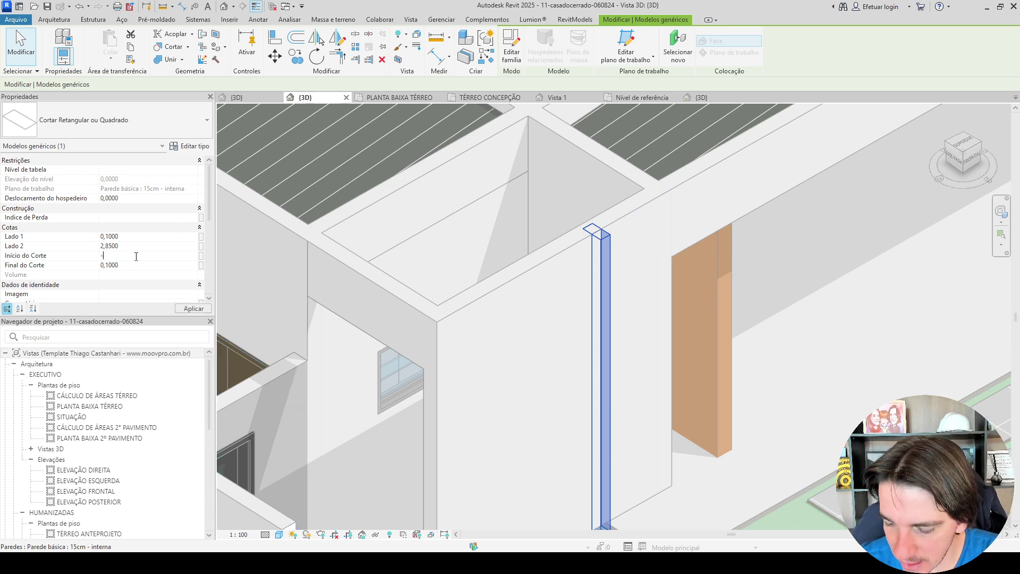
key("Return")
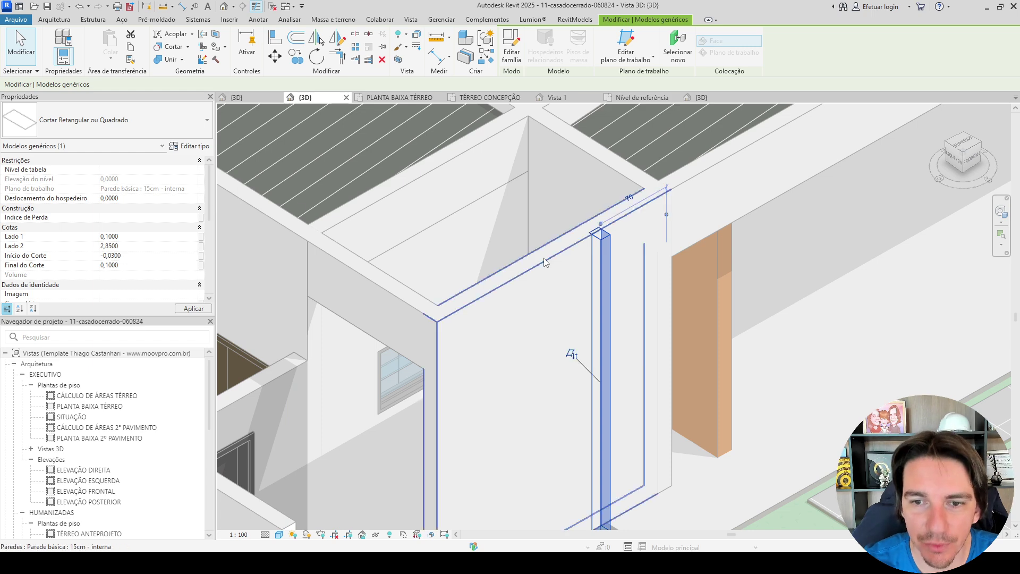
scroll(601, 233, "up", 6)
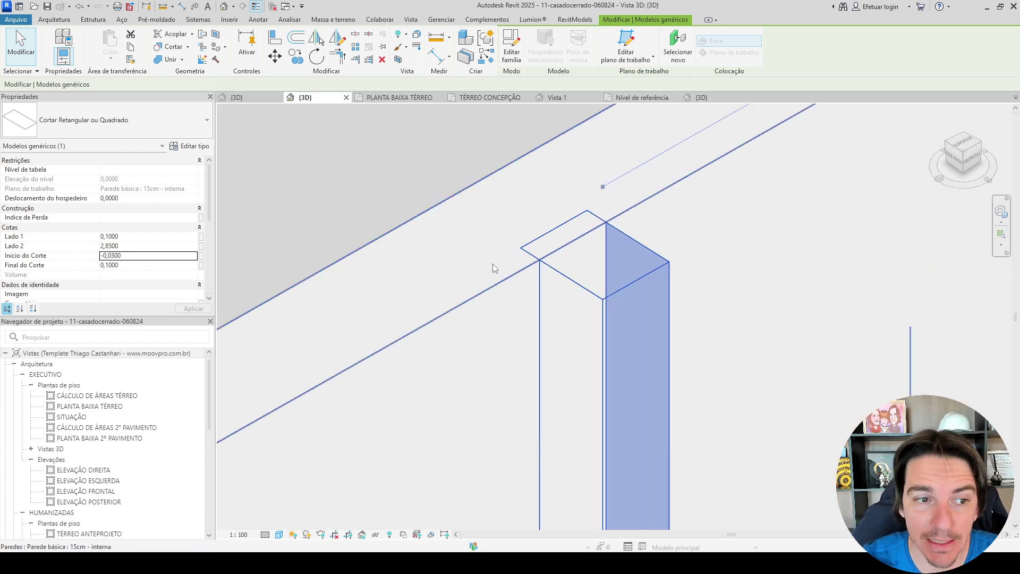
scroll(493, 263, "down", 6)
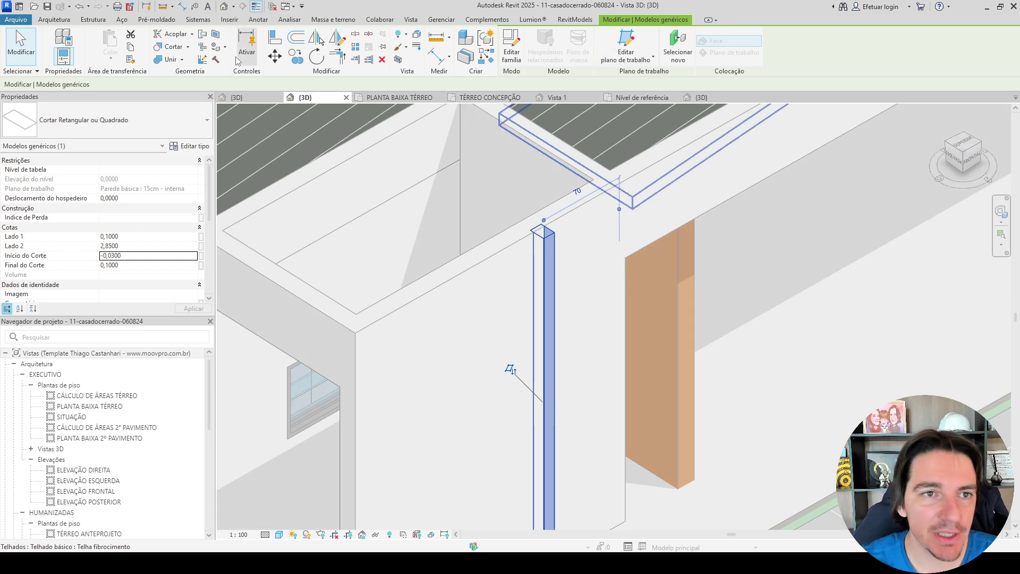
Cut the white facade wall with the tall, narrow cutter using Cortar geometry.
left_click(169, 46)
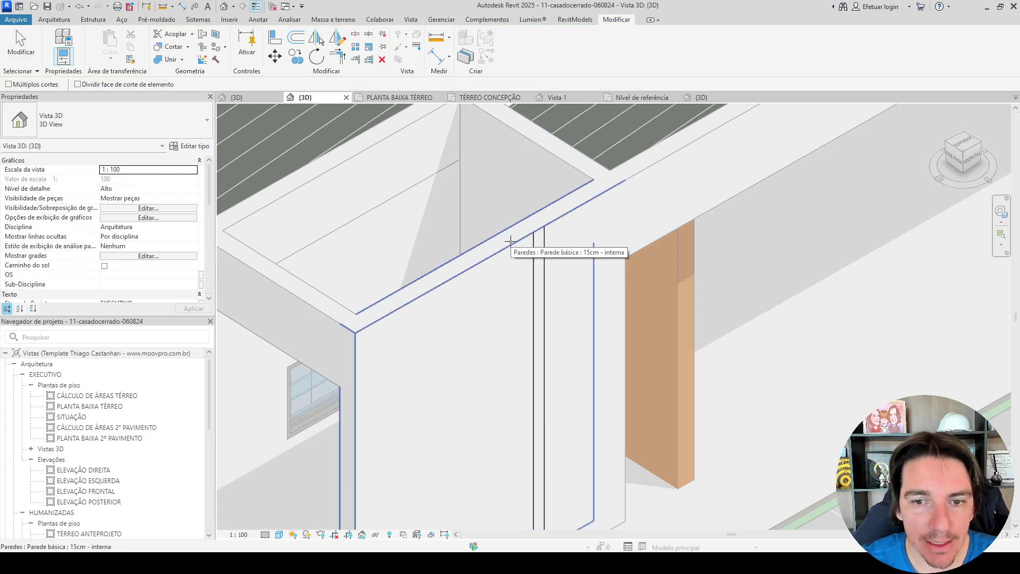
left_click(513, 240)
left_click(535, 254)
key("Escape")
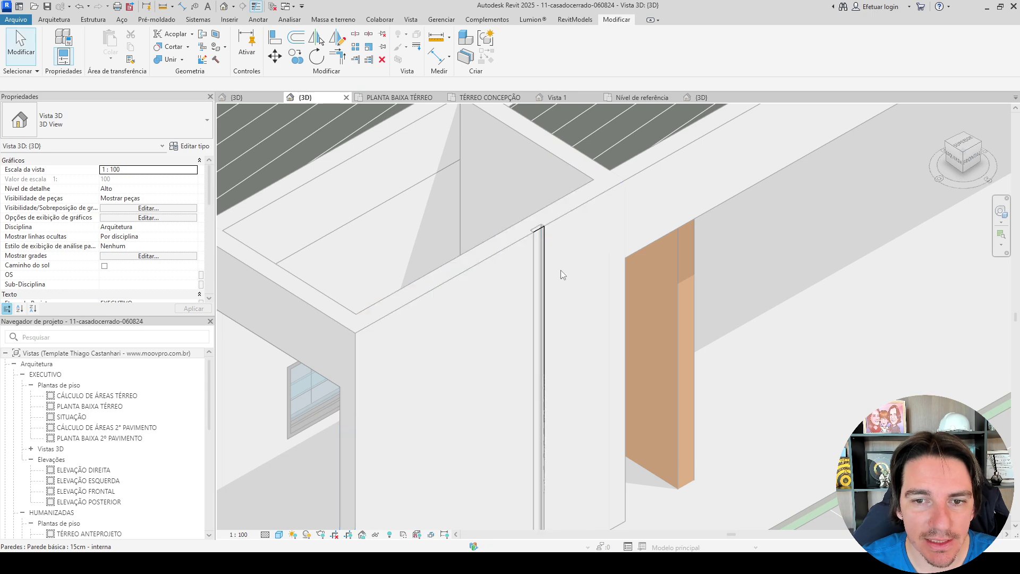
Turn off Linhas Visível for the vertical cutter in the facade wall.
left_click(548, 271)
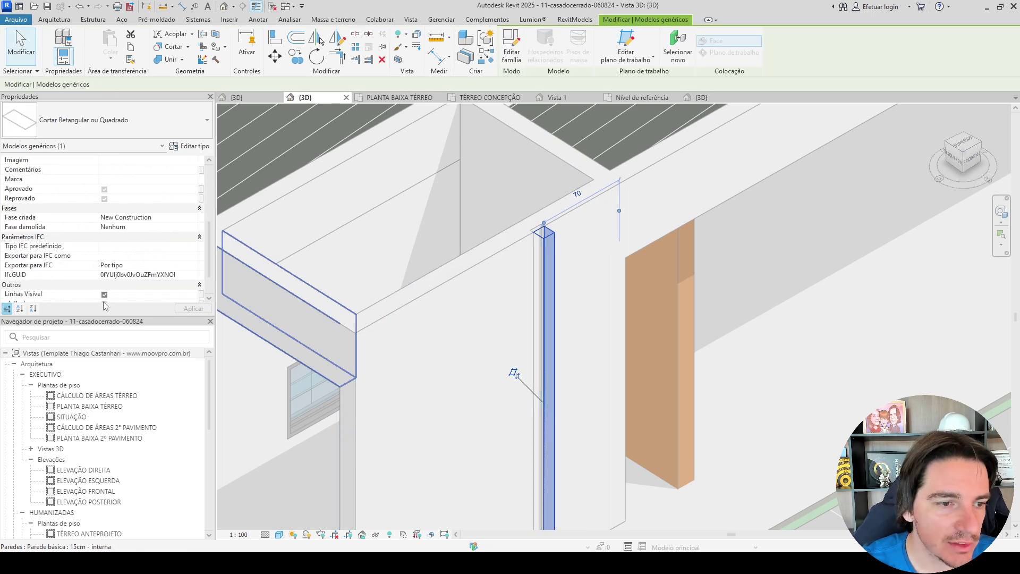
scroll(868, 387, "down", 4)
key("Escape")
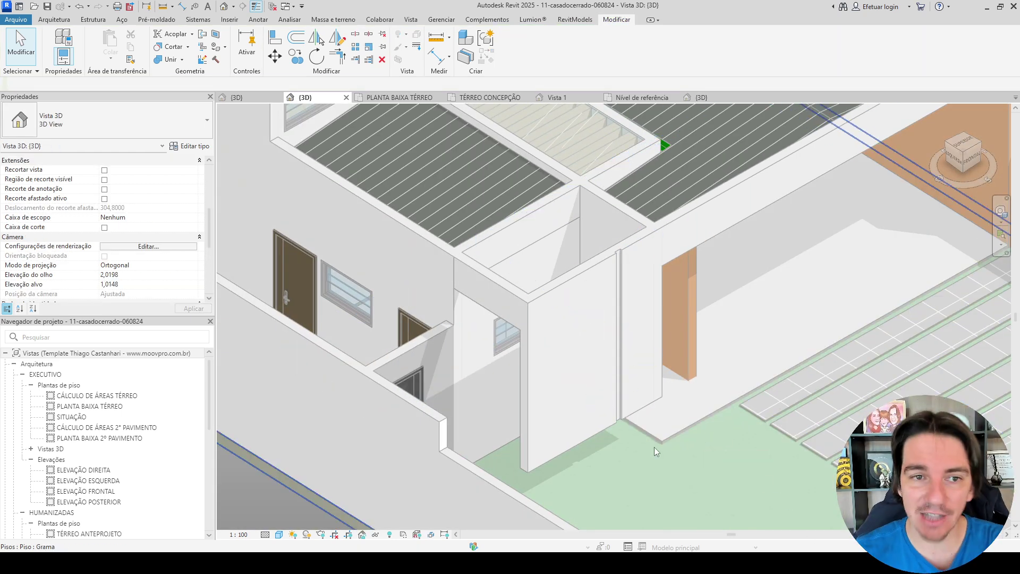
Model a rectangular 10cm - Concreto floor in PLANTA BAIXA TÉRREO, reaching the facade wall's outer face, and return to the 3D view.
double_click(92, 406)
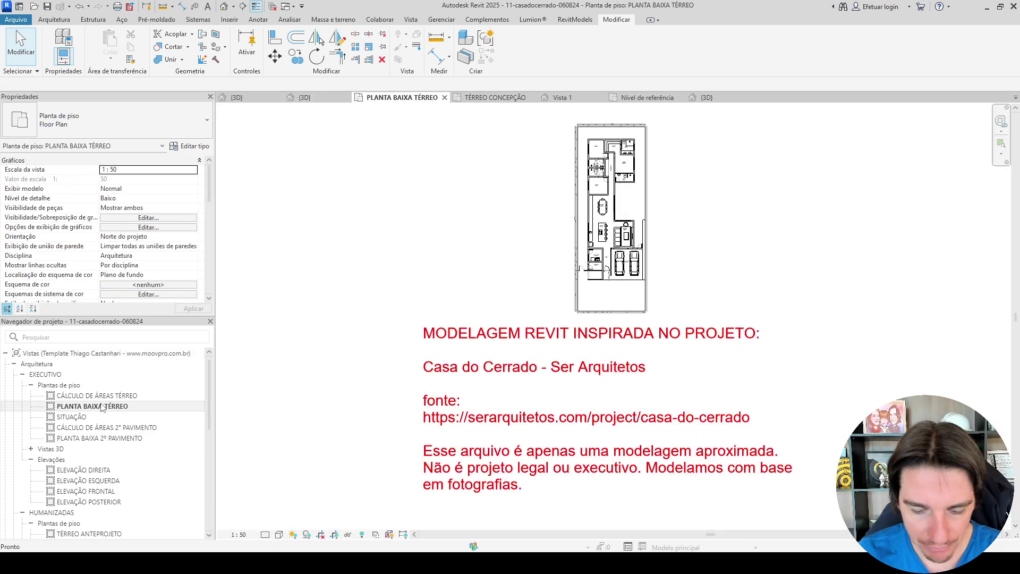
key("s")
key("b")
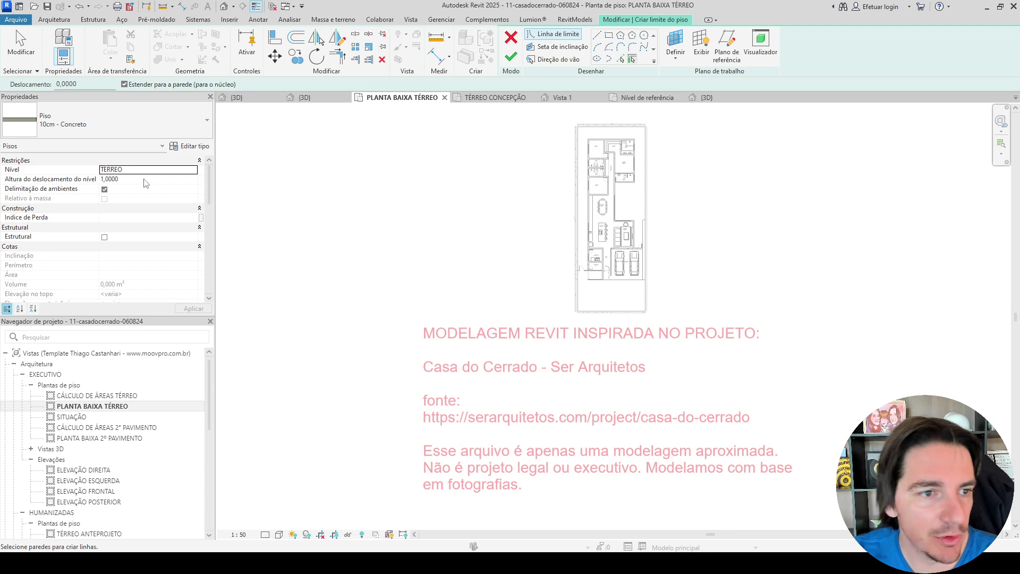
left_click(609, 35)
scroll(610, 229, "up", 10)
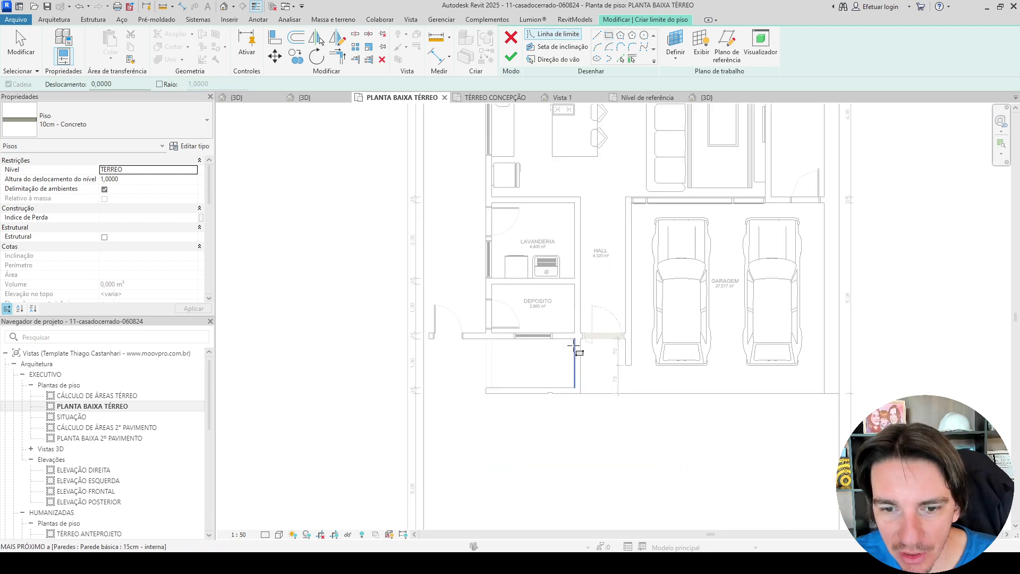
left_click(333, 416)
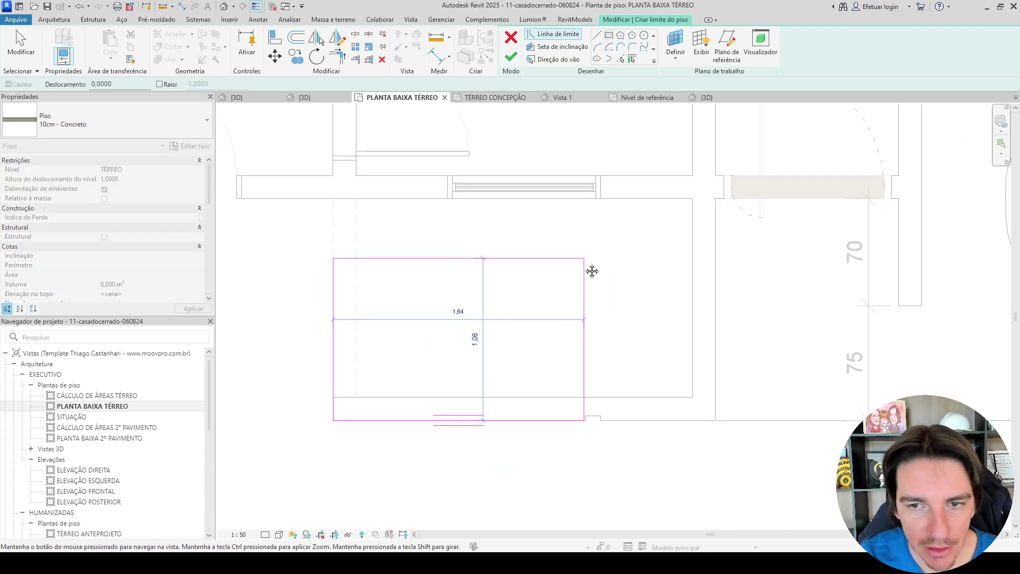
scroll(754, 210, "up", 1)
left_click(744, 230)
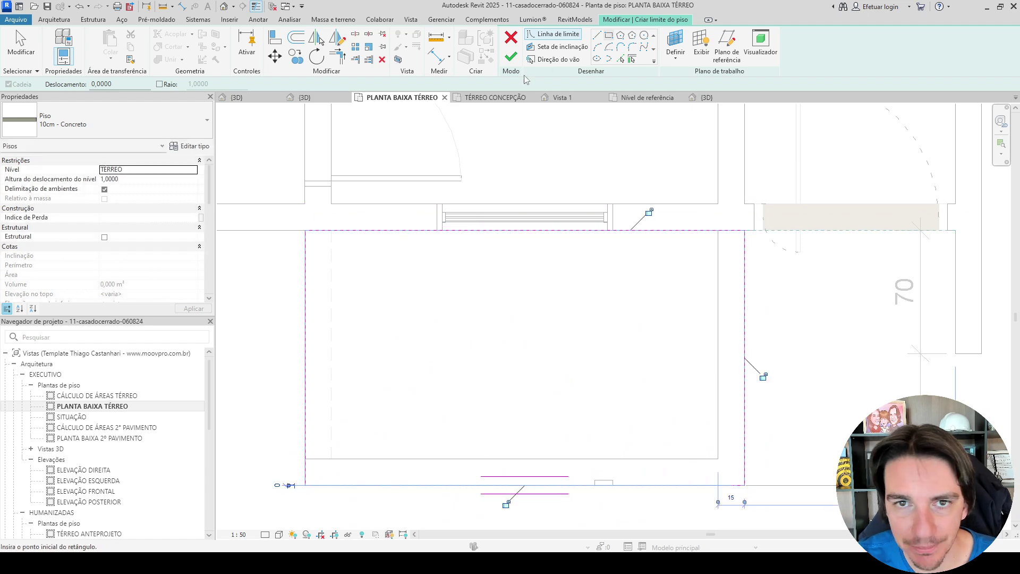
key("3")
key("d")
left_click(511, 56)
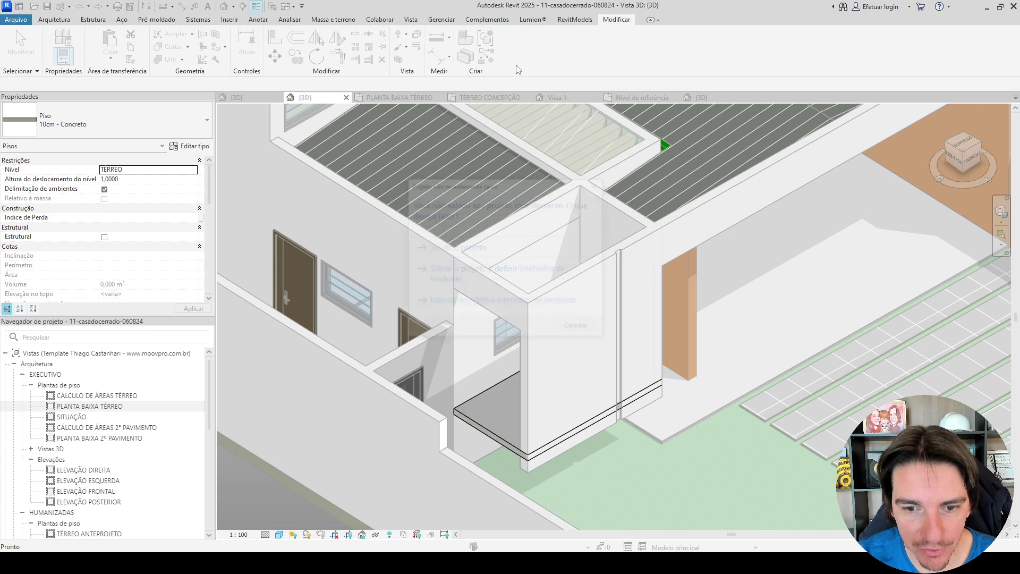
left_click(596, 183)
Cut the new concrete floor with the vertical cutter where its edge crosses the facade slot.
scroll(625, 448, "up", 5)
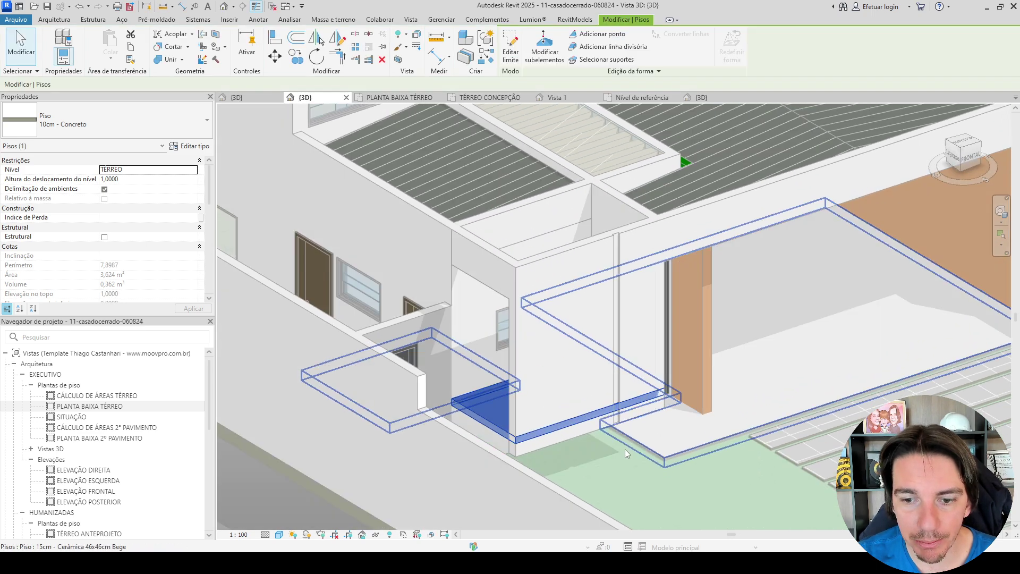
key("Escape")
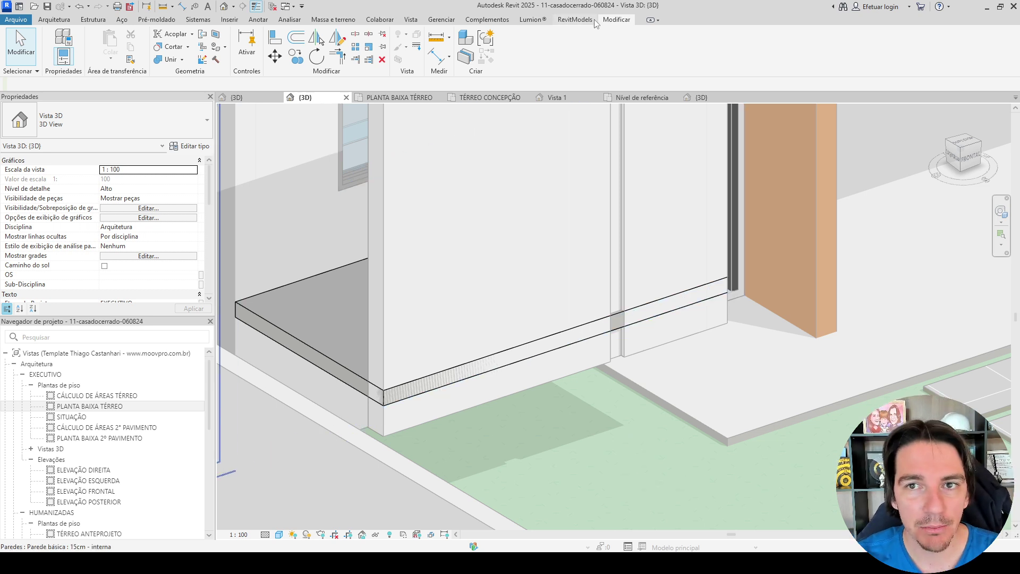
left_click(159, 47)
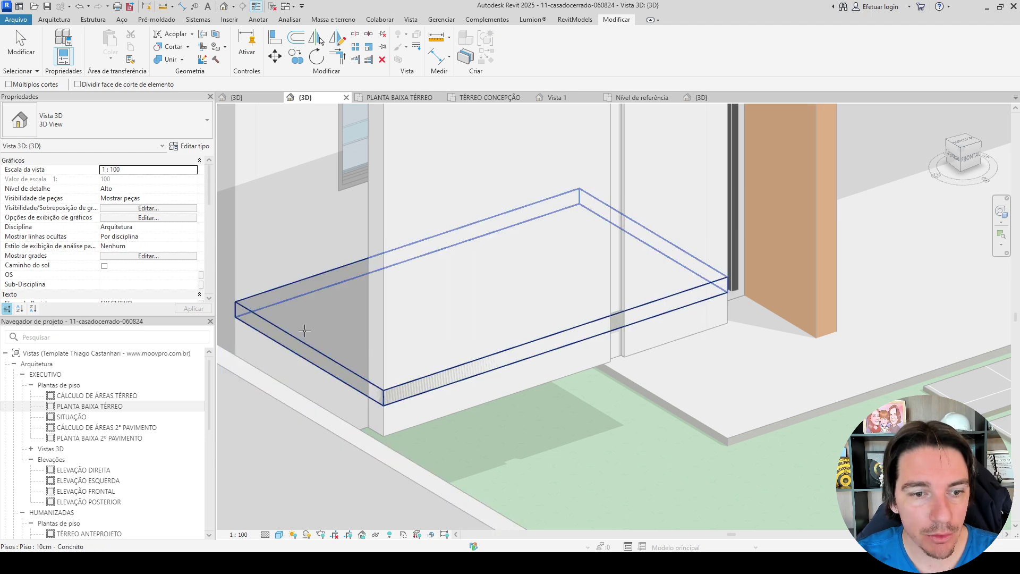
left_click(315, 336)
left_click(619, 352)
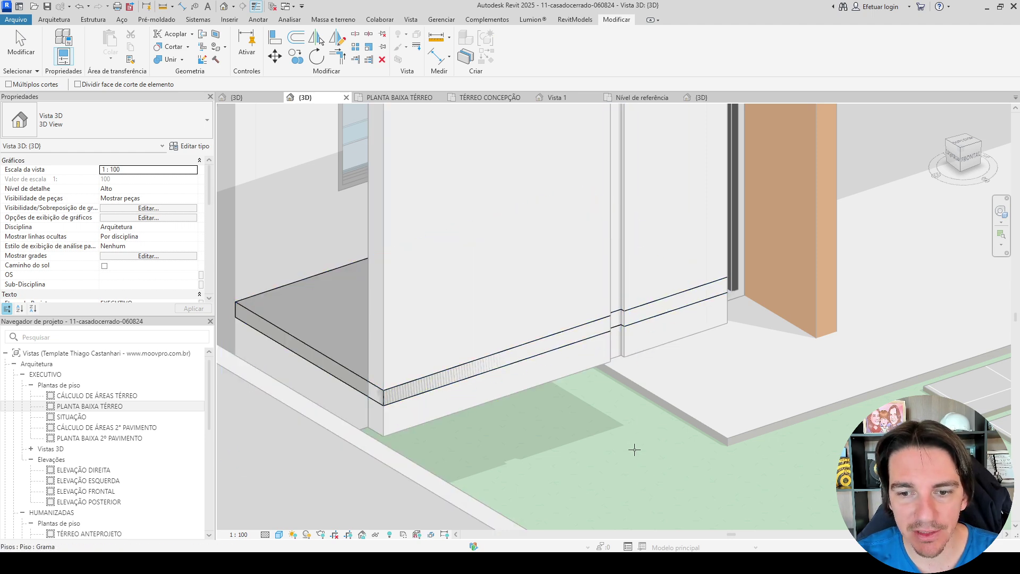
key("Escape")
scroll(634, 448, "down", 2)
scroll(634, 448, "down", 2)
middle_click_drag(634, 449, 643, 474, "shift")
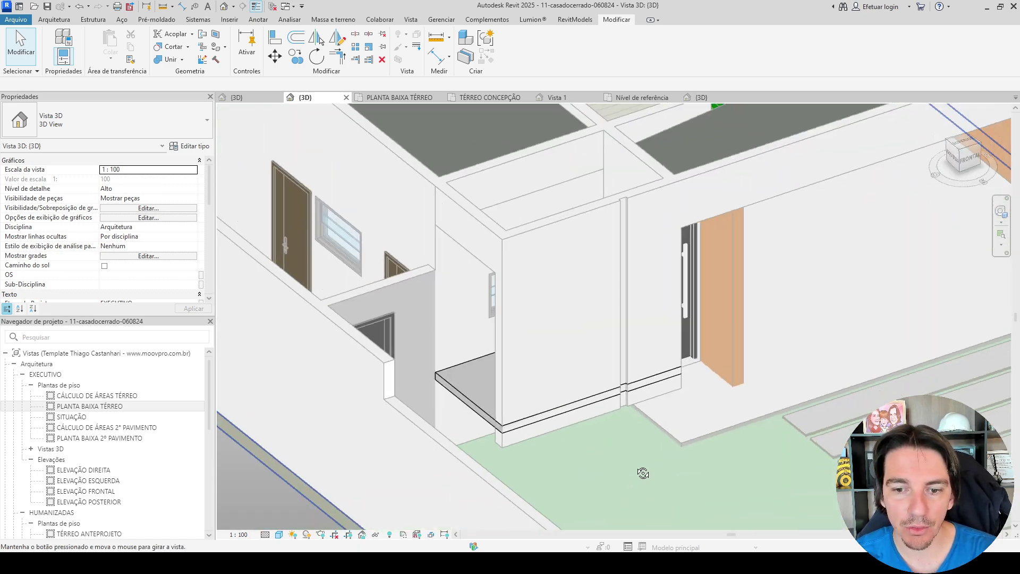
Delete the 10cm - Concreto floor behind the facade wall.
scroll(632, 374, "up", 3)
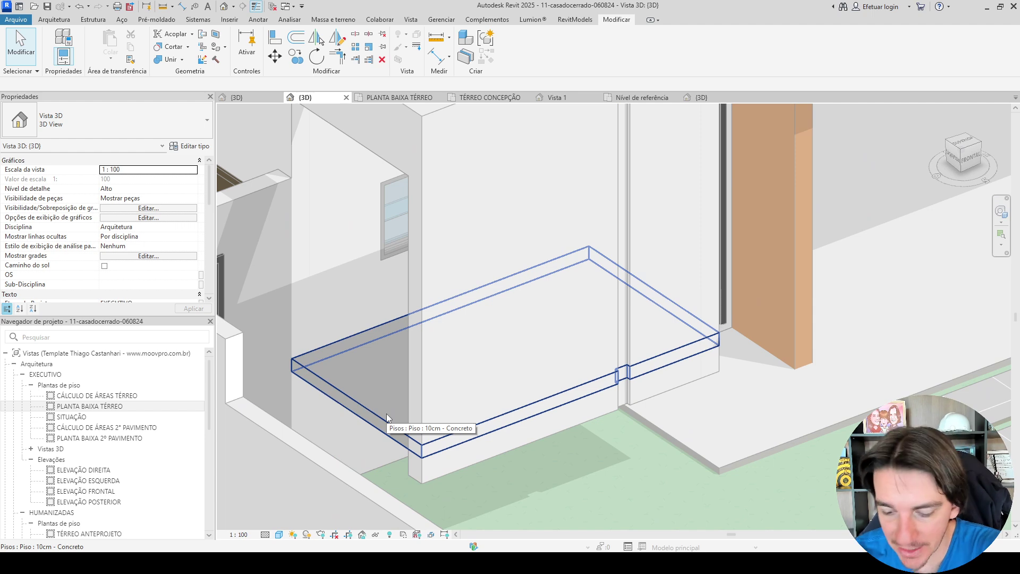
left_click(387, 413)
key("Delete")
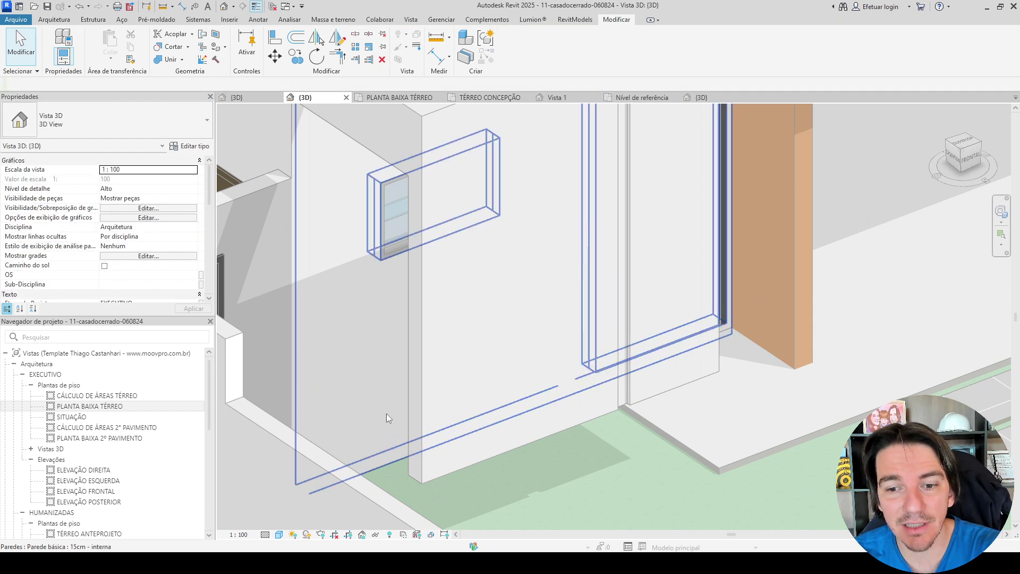
Create a similar cutter from the vertical one and place it horizontally on the facade wall's front face, between the slot and the entrance.
scroll(387, 414, "down", 3)
scroll(522, 246, "up", 3)
left_click(465, 263)
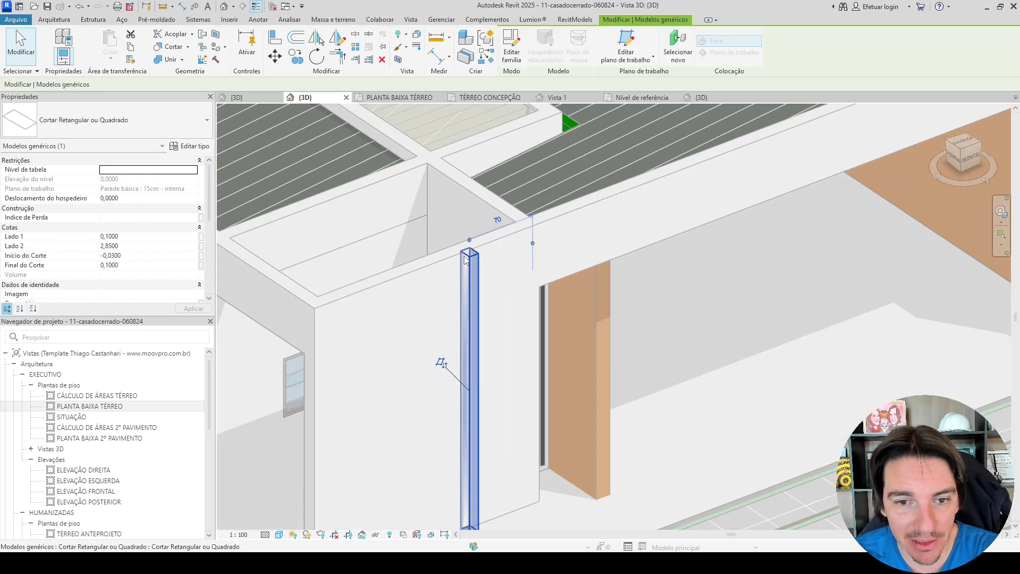
key("c")
key("s")
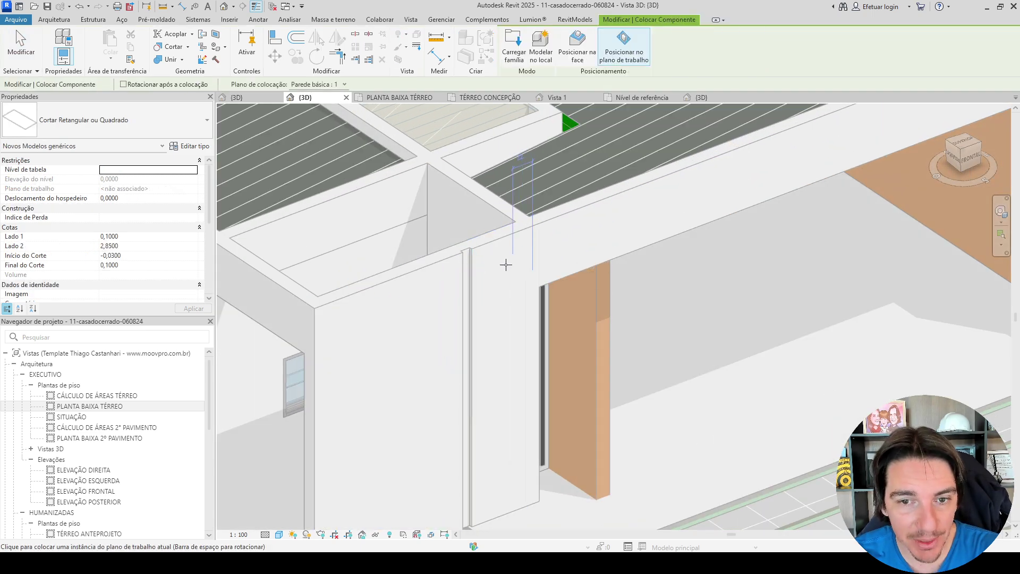
scroll(505, 269, "down", 4)
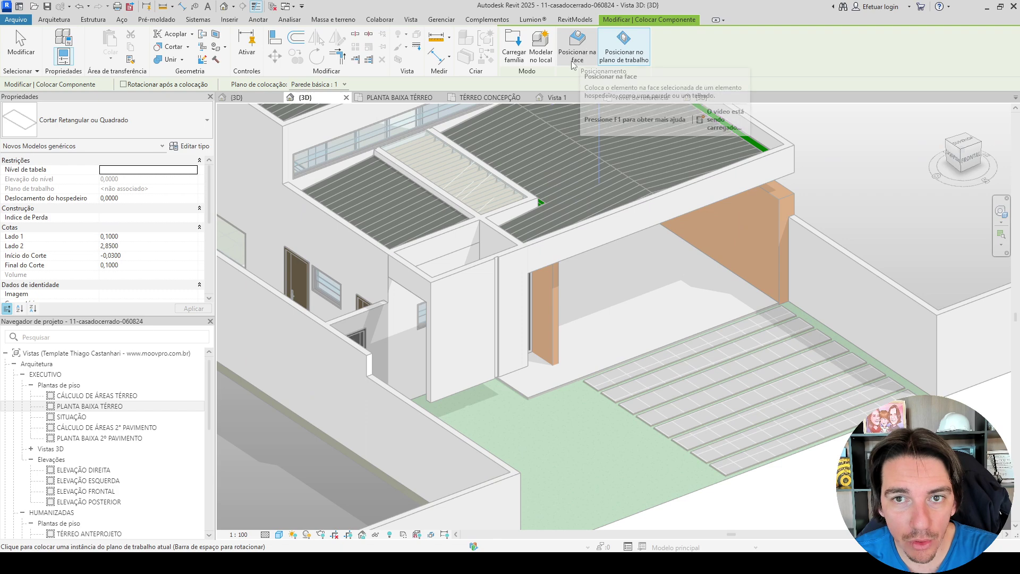
left_click(578, 48)
scroll(510, 266, "up", 5)
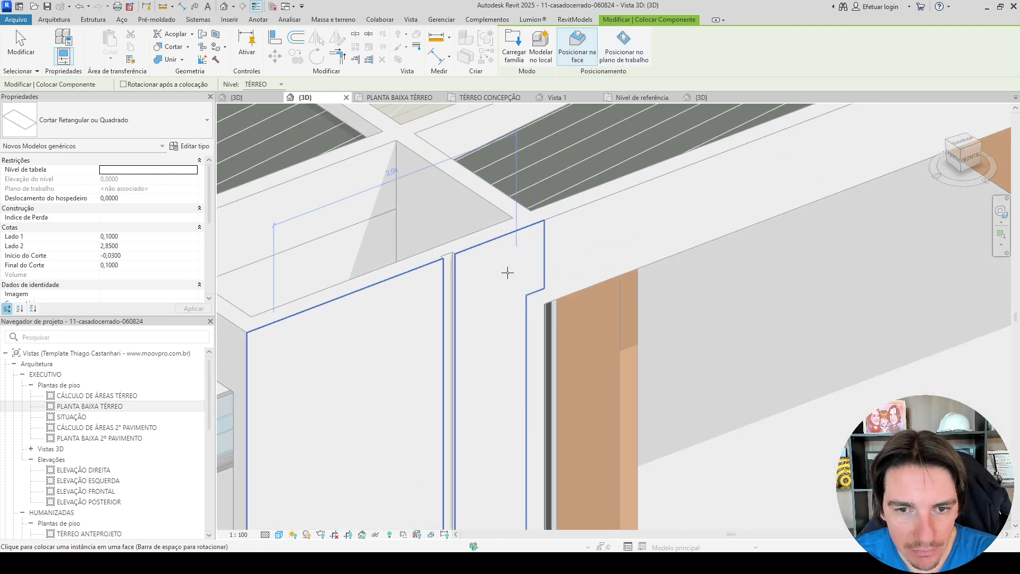
left_click(497, 271)
scroll(500, 271, "down", 4)
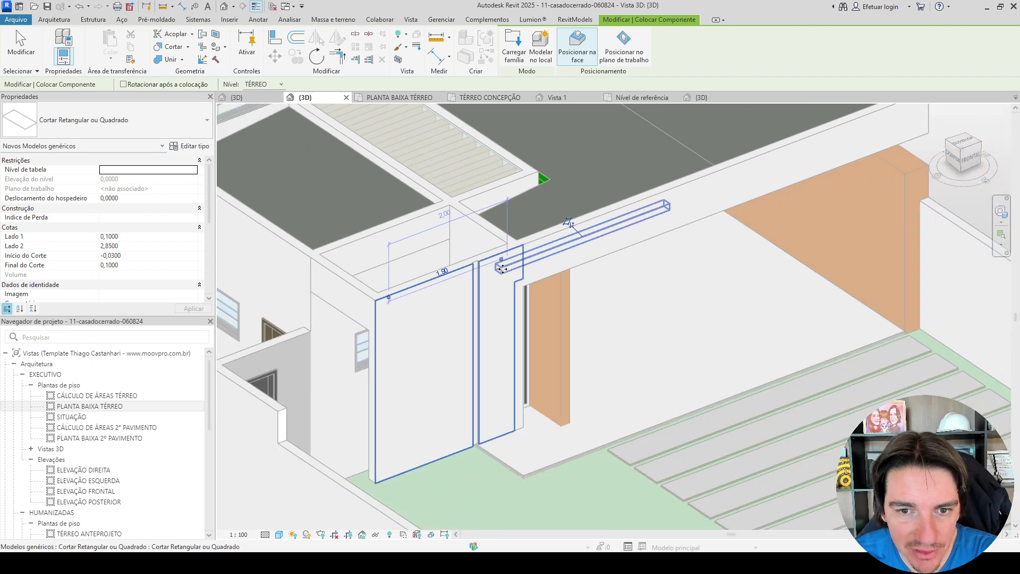
key("Escape")
key("Escape")
Turn on Linhas Visível for the new horizontal cutter.
left_click(504, 273)
scroll(129, 266, "down", 5)
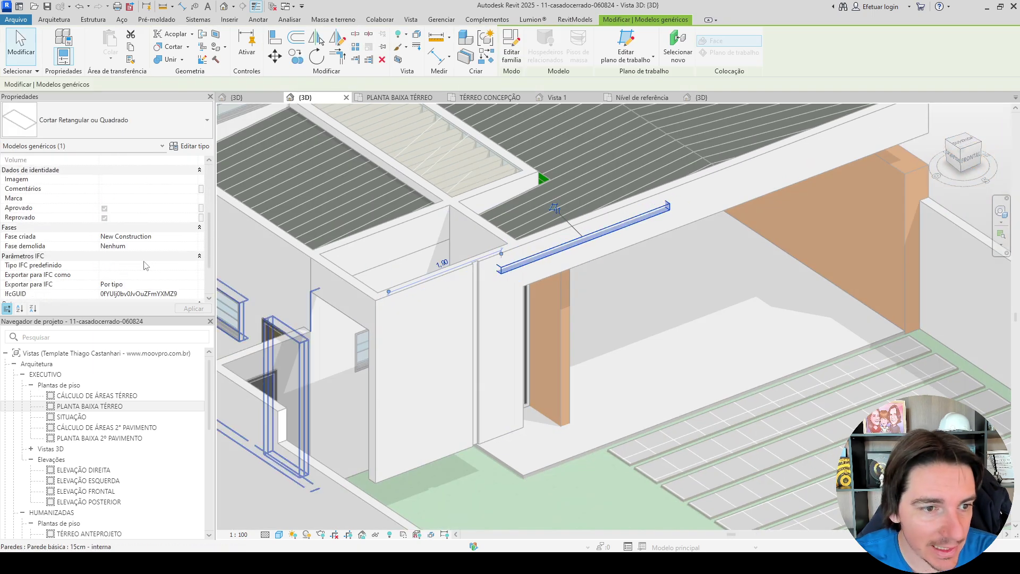
left_click(105, 246)
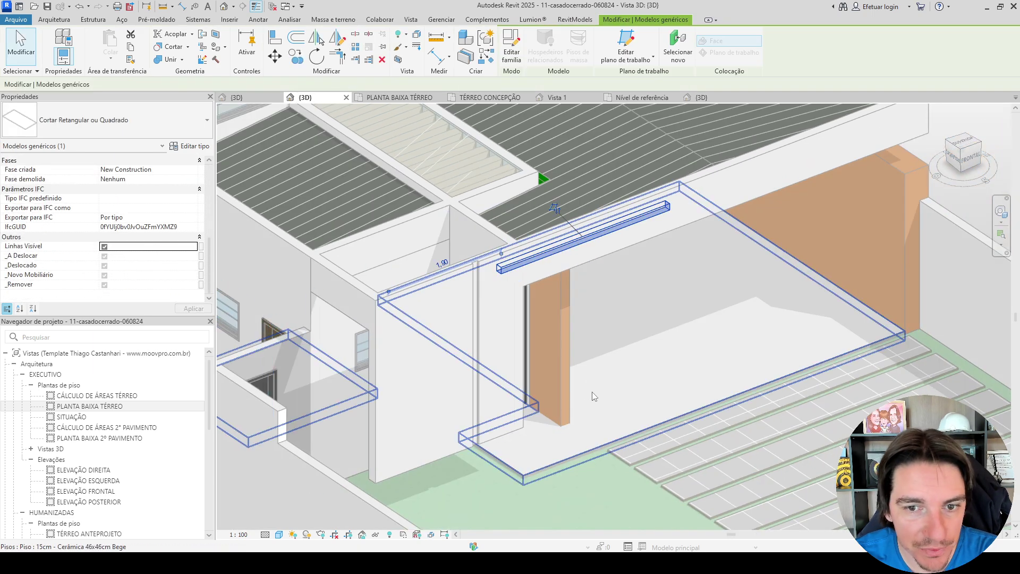
middle_click_drag(593, 395, 543, 340, "shift")
key("Escape")
In the front view, align the near end of the horizontal cutter with the vertical slot's edge.
left_click(581, 234)
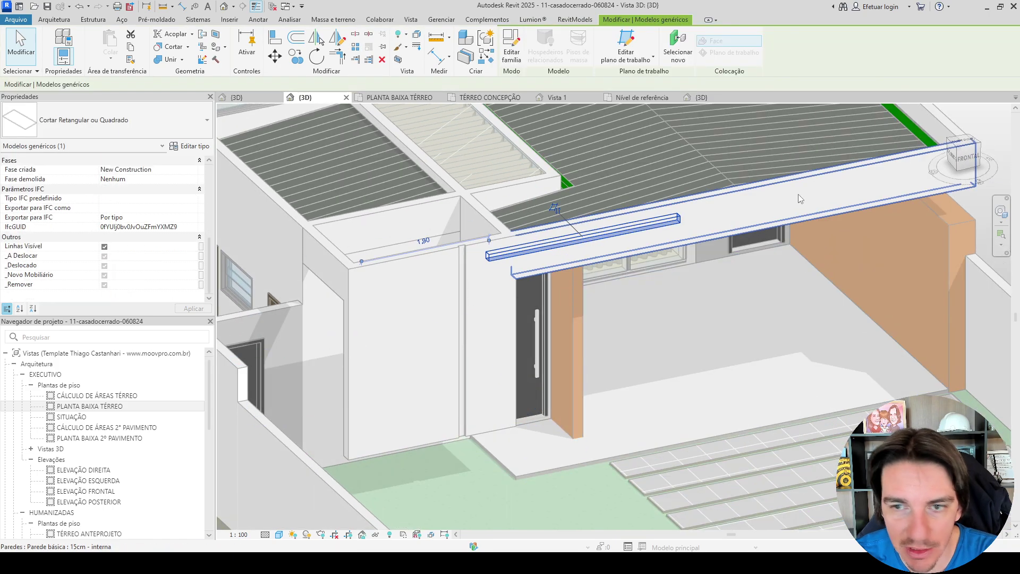
left_click(965, 158)
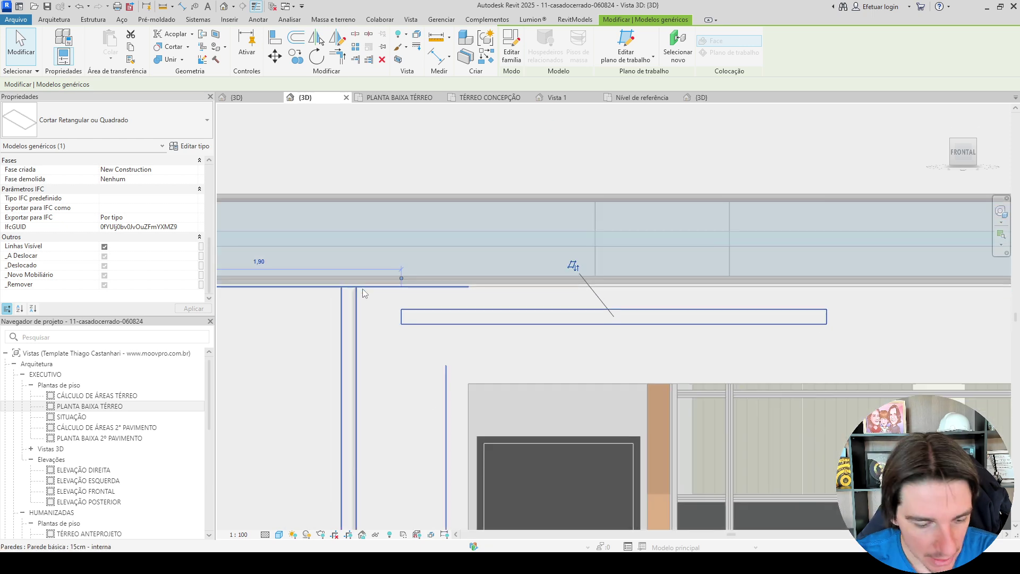
key("a")
key("l")
left_click(361, 299)
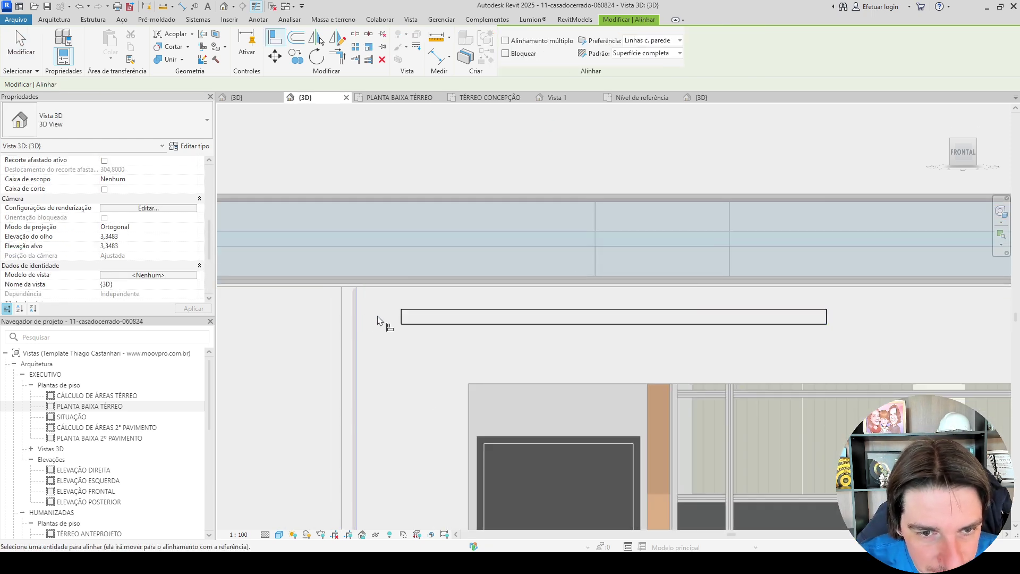
left_click(401, 317)
key("Escape")
key("Escape")
Cut the facade wall around the vertical slot with the horizontal cutter using the Cortar geometry command.
scroll(389, 325, "down", 2)
middle_click_drag(392, 367, 535, 461, "shift")
middle_click_drag(535, 461, 547, 348)
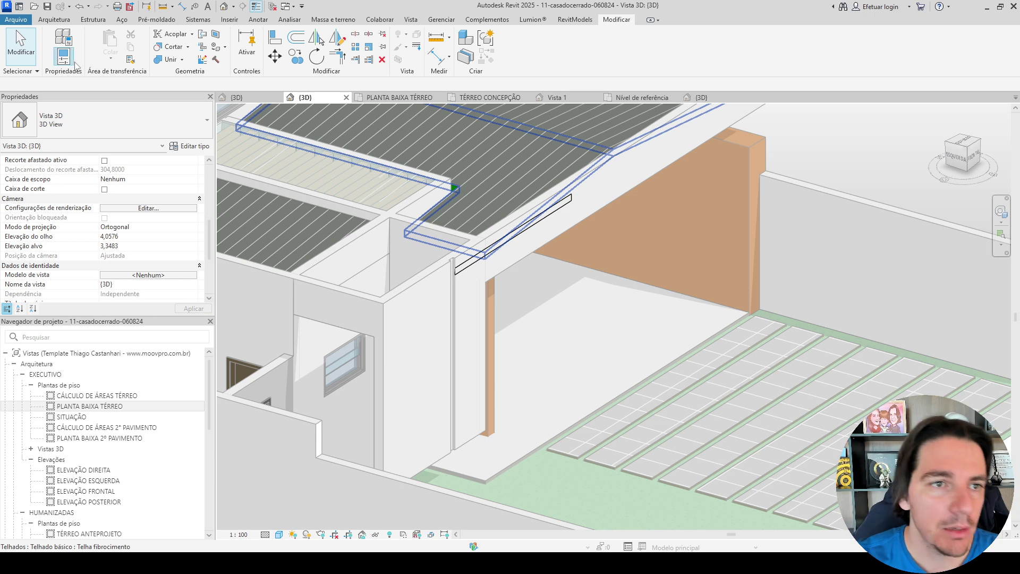
left_click(156, 46)
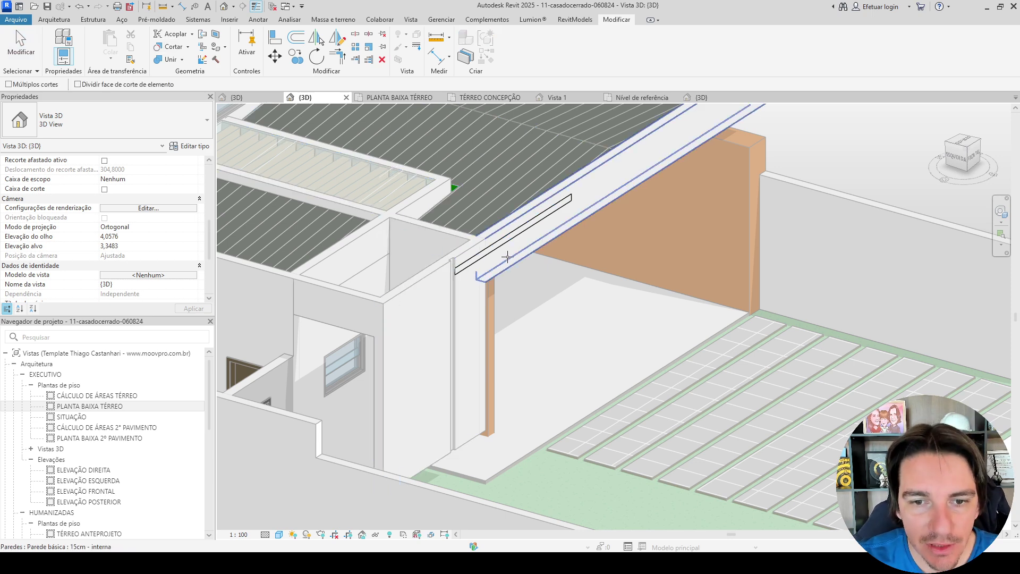
scroll(507, 257, "up", 3)
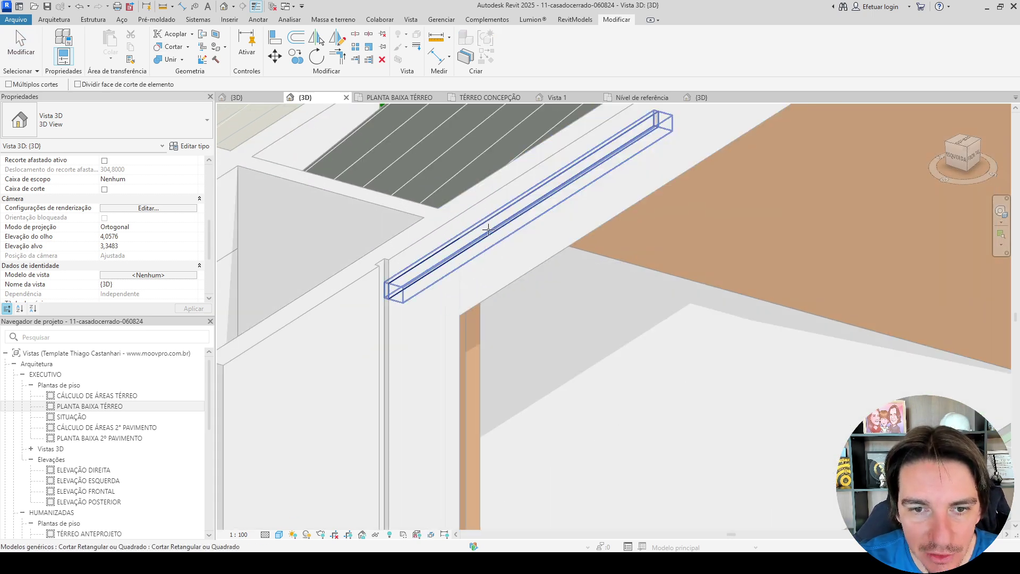
left_click(435, 412)
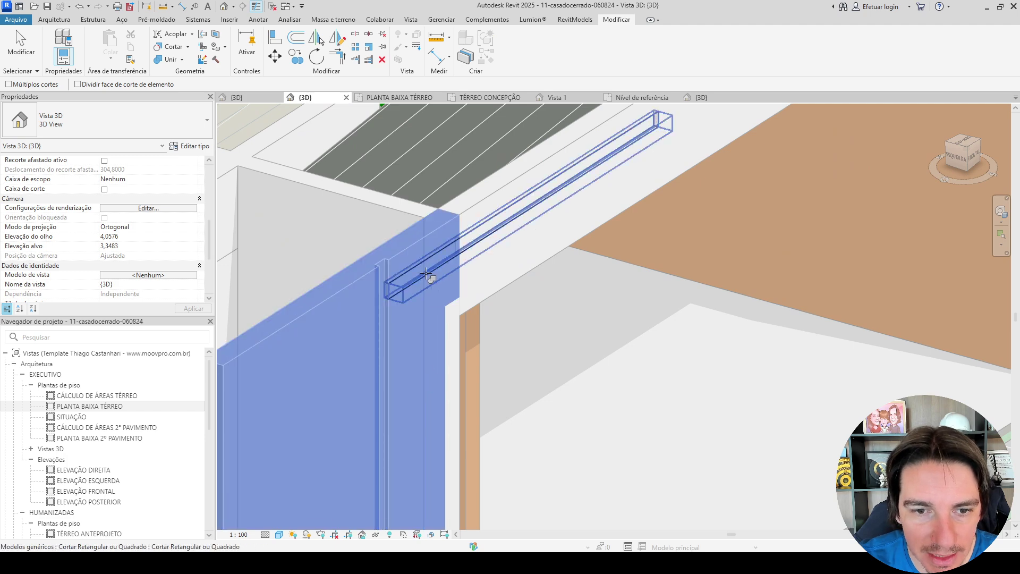
left_click(427, 273)
key("Escape")
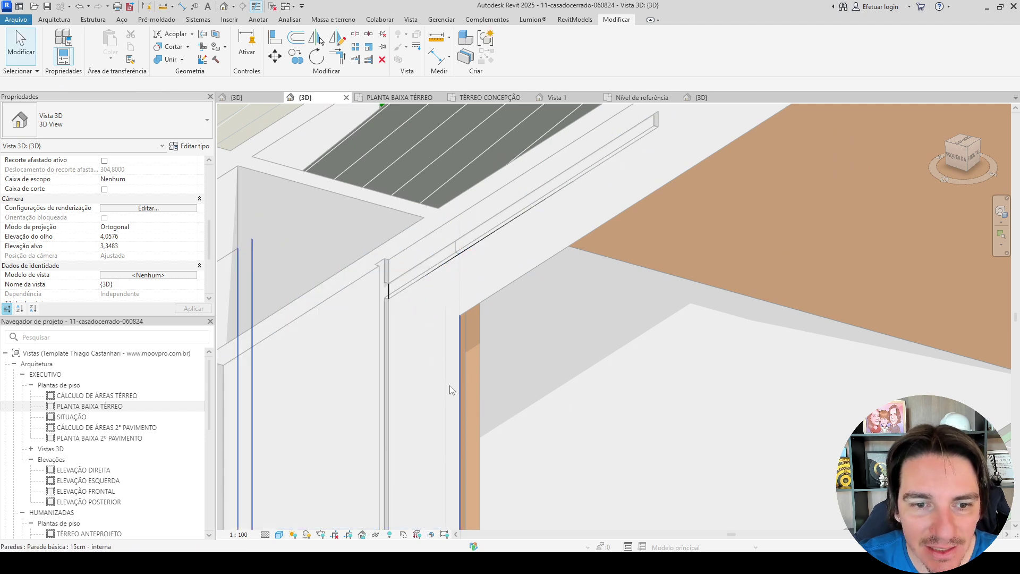
Turn off Linhas Visível for the horizontal cutter on the facade.
scroll(451, 348, "down", 3)
middle_click_drag(451, 349, 281, 296, "shift")
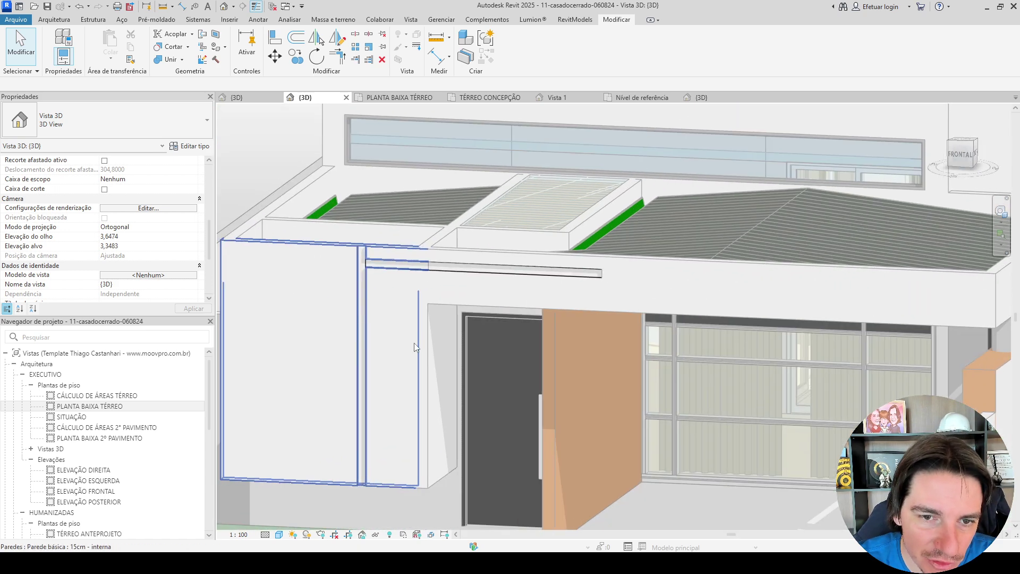
left_click(390, 269)
left_click(105, 246)
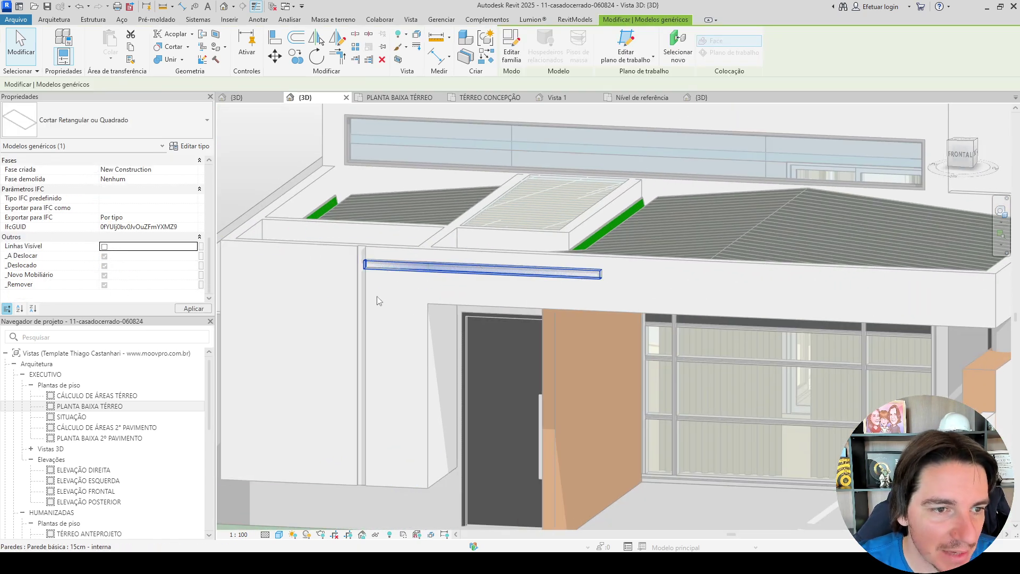
key("Escape")
middle_click_drag(300, 322, 512, 378, "shift")
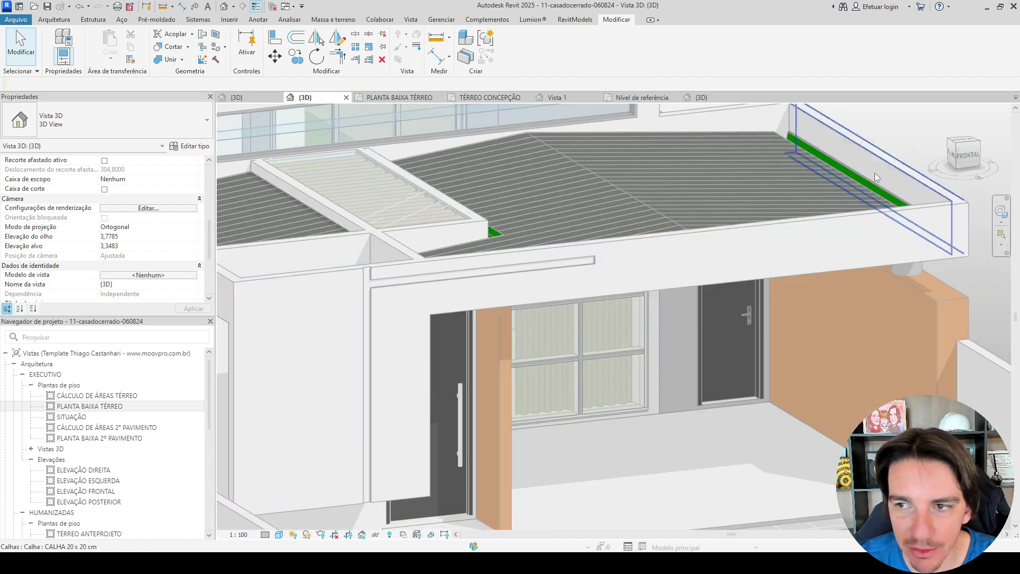
Select the vertical cutter in the facade wall and examine its Início do Corte value and the slot it makes.
scroll(897, 137, "down", 4)
middle_click_drag(743, 430, 701, 475, "shift")
scroll(655, 228, "up", 4)
scroll(652, 220, "up", 3)
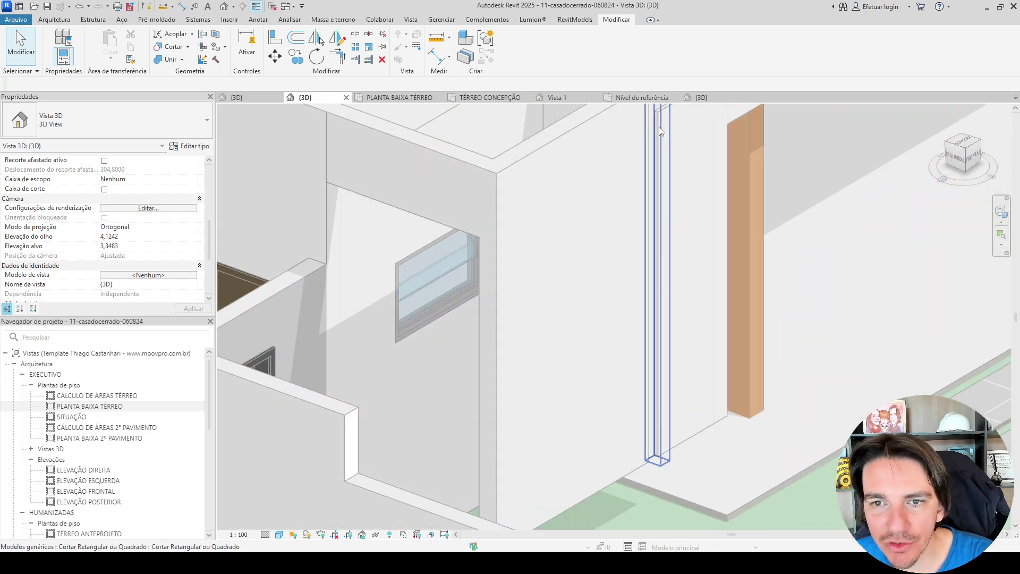
left_click(653, 127)
middle_click_drag(658, 135, 601, 249)
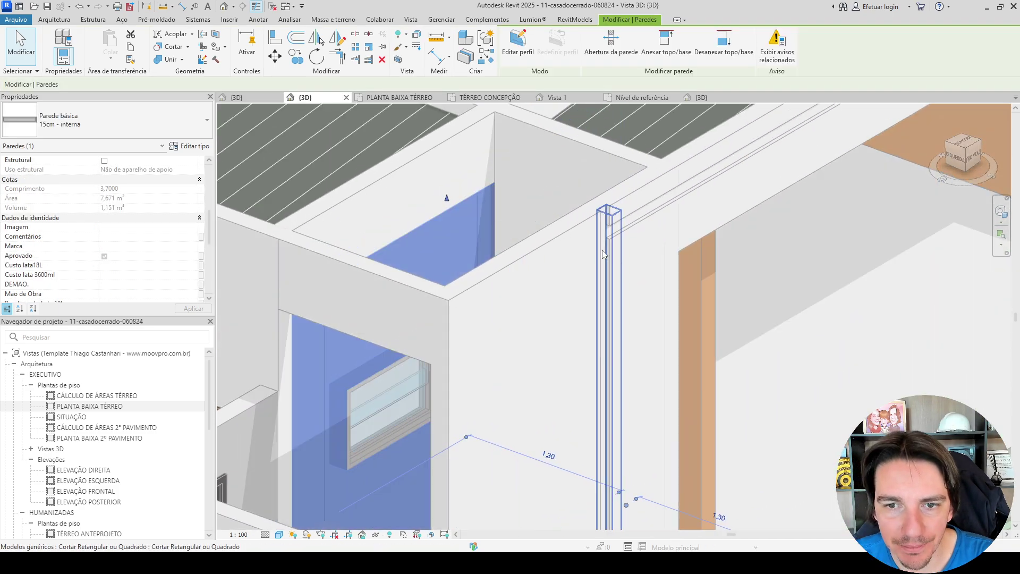
left_click(606, 250)
scroll(128, 237, "up", 4)
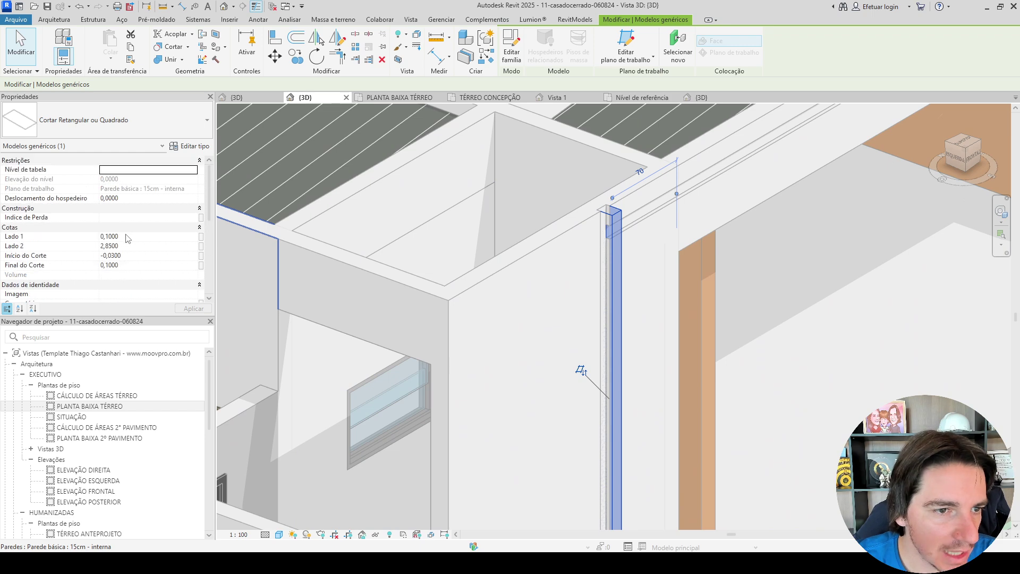
left_click(116, 256)
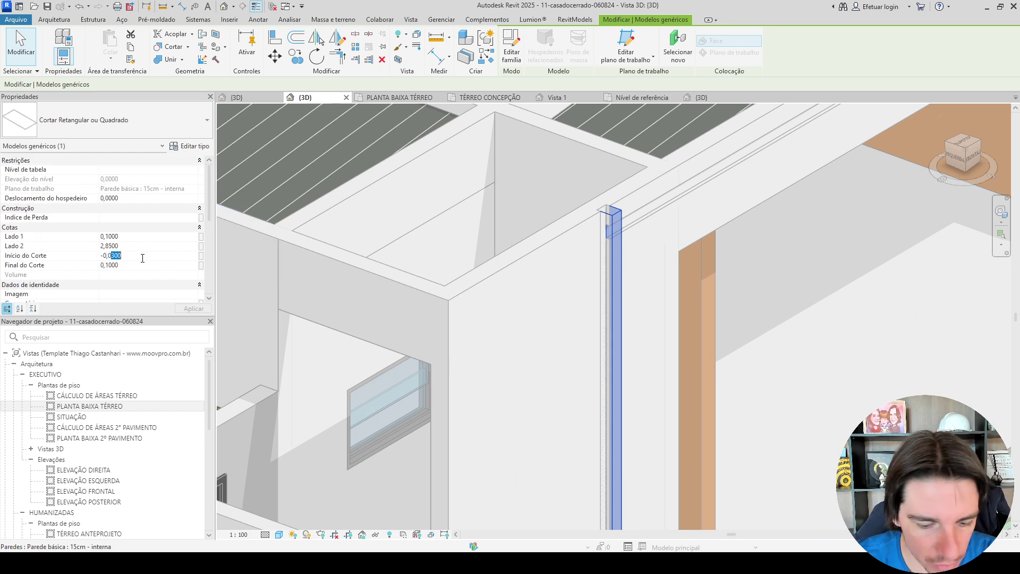
key("Escape")
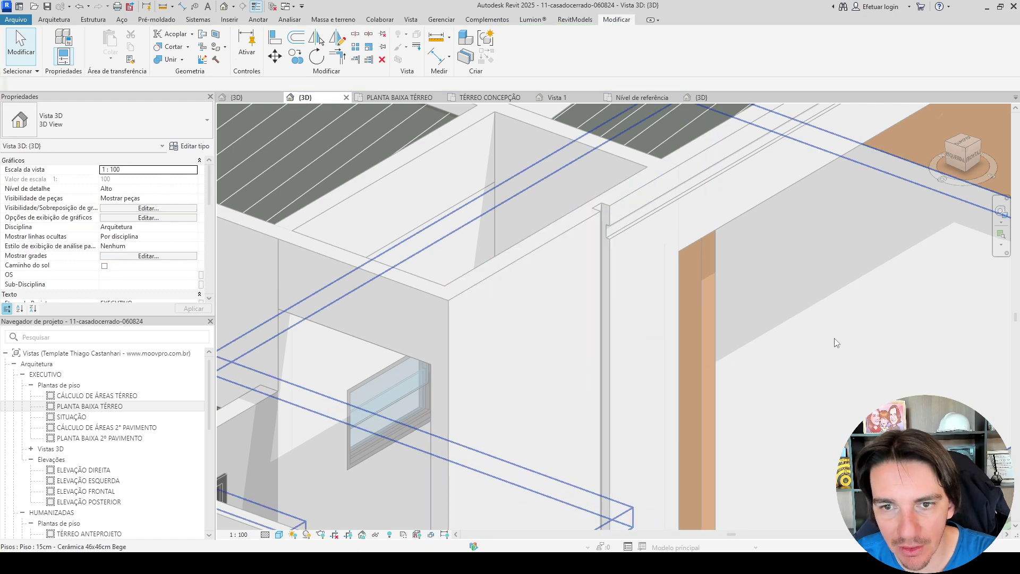
Place another Cortar Retangular ou Quadrado component on the underside of the slab over the front porch.
middle_click_drag(834, 337, 523, 159, "shift")
middle_click_drag(712, 392, 589, 478, "shift")
scroll(540, 381, "down", 5)
key("c")
key("m")
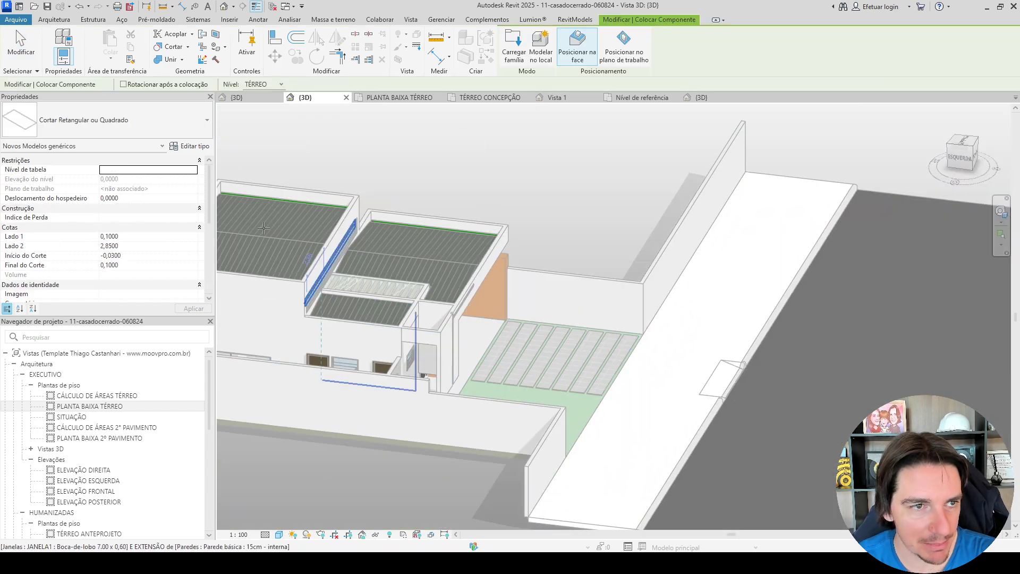
middle_click_drag(410, 332, 473, 270, "shift")
scroll(616, 356, "up", 5)
middle_click_drag(584, 352, 786, 419)
middle_click_drag(786, 420, 800, 340, "shift")
scroll(643, 304, "up", 2)
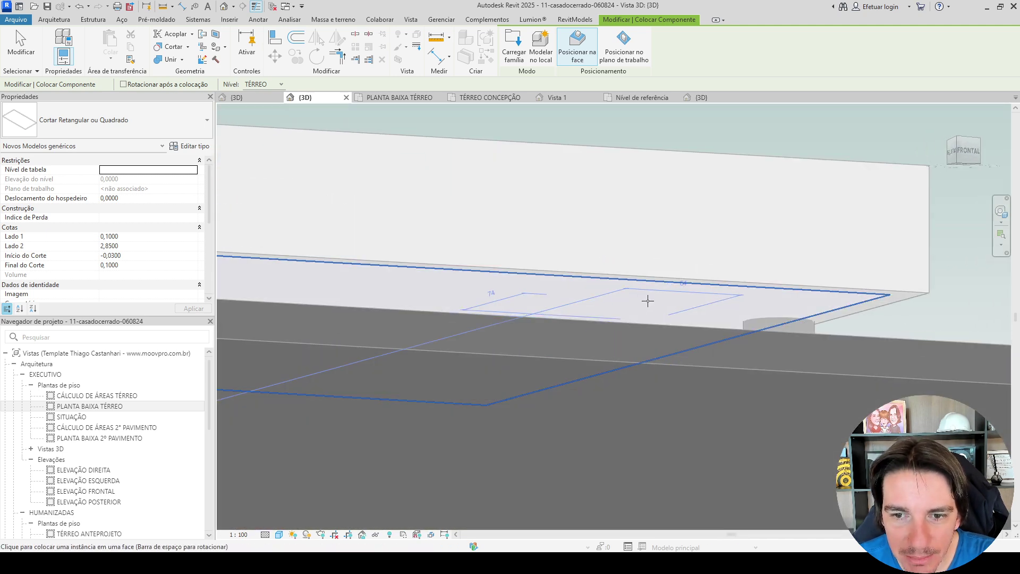
left_click(647, 301)
scroll(678, 298, "down", 1)
scroll(678, 298, "down", 2)
key("Escape")
key("Escape")
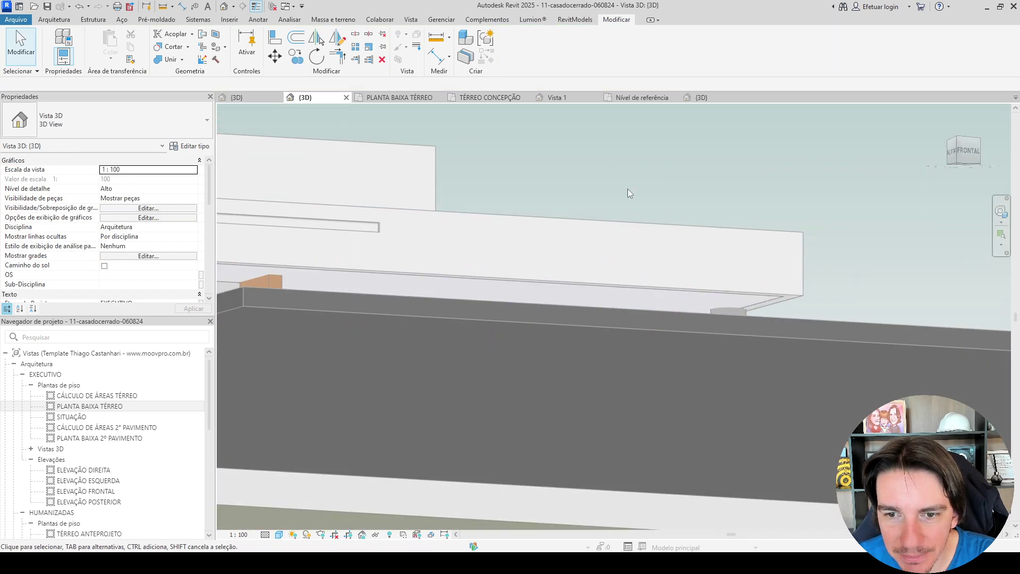
Temporarily hide the street, sidewalk, curb ramp, driveway paving and neighbouring boundary wall in front of the house.
left_click_drag(596, 153, 756, 404)
middle_click_drag(699, 307, 309, 302, "shift")
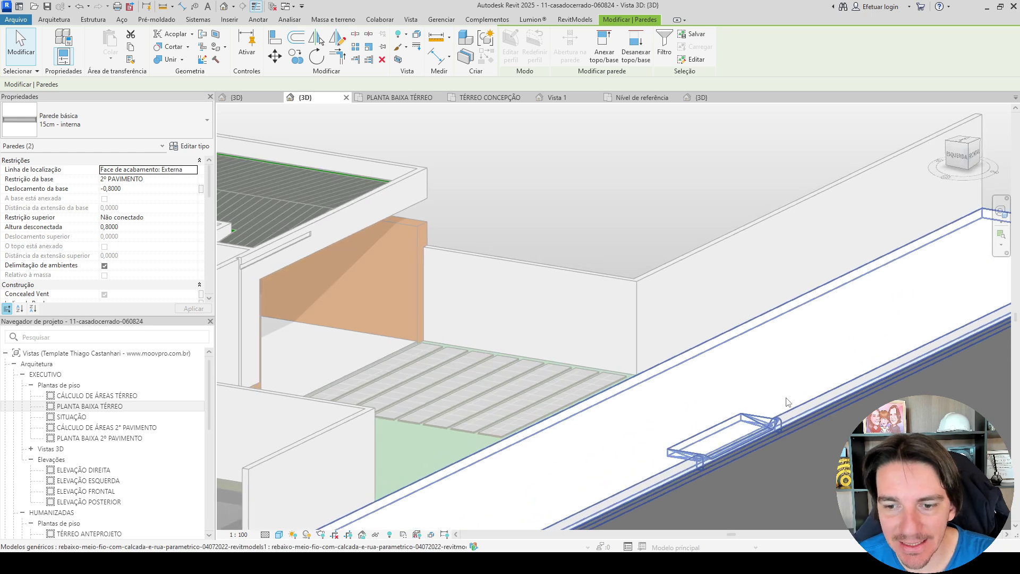
scroll(786, 401, "down", 3)
middle_click_drag(778, 393, 475, 195)
left_click(631, 412)
left_click_drag(631, 411, 337, 193)
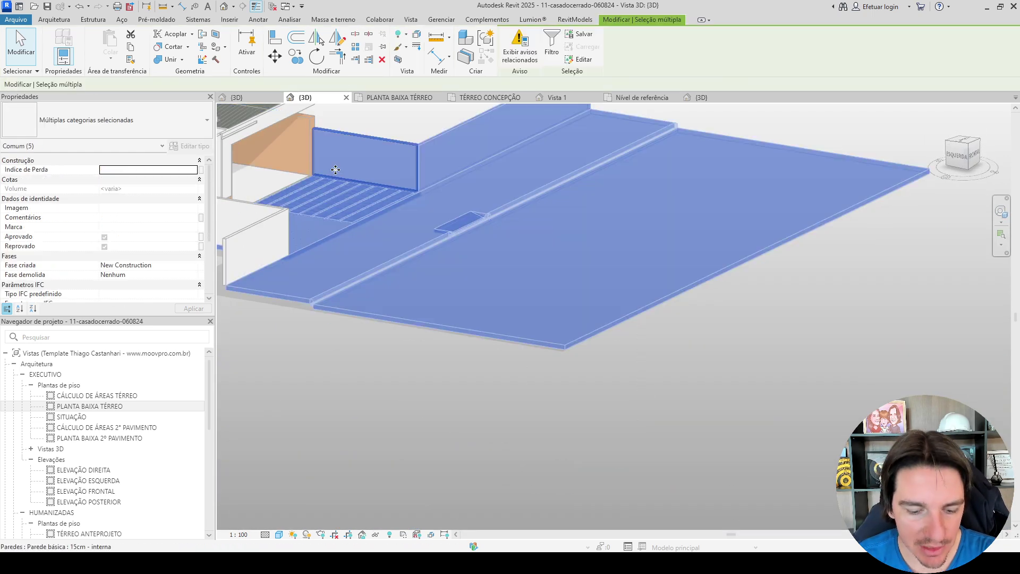
key("h")
key("h")
Temporarily hide the remaining front boundary walls and the ceramic floor that block the slab's underside.
left_click(257, 252)
key("h")
key("h")
left_click(250, 230)
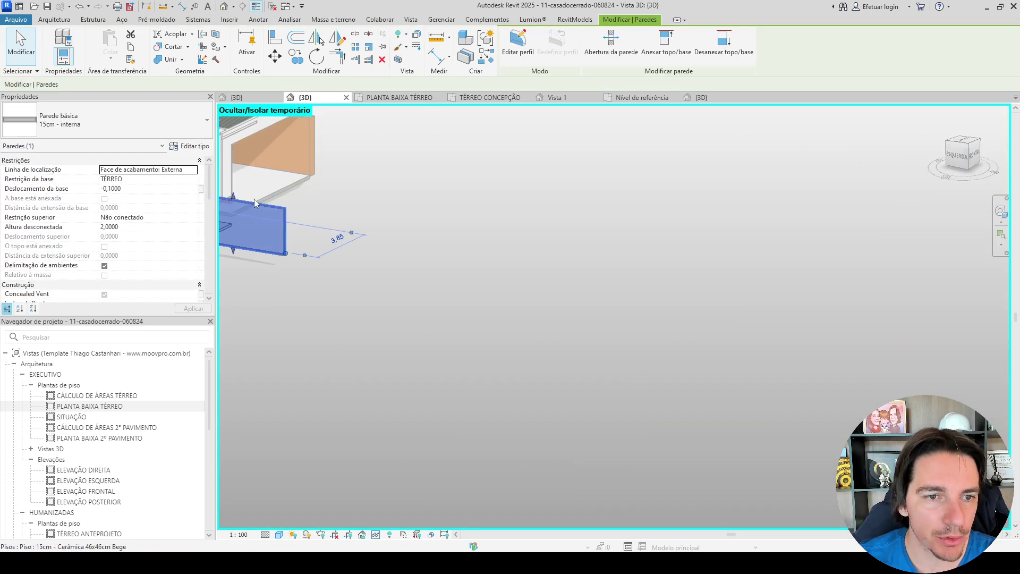
key("h")
key("h")
left_click(254, 197)
key("h")
key("h")
middle_click_drag(306, 214, 521, 211)
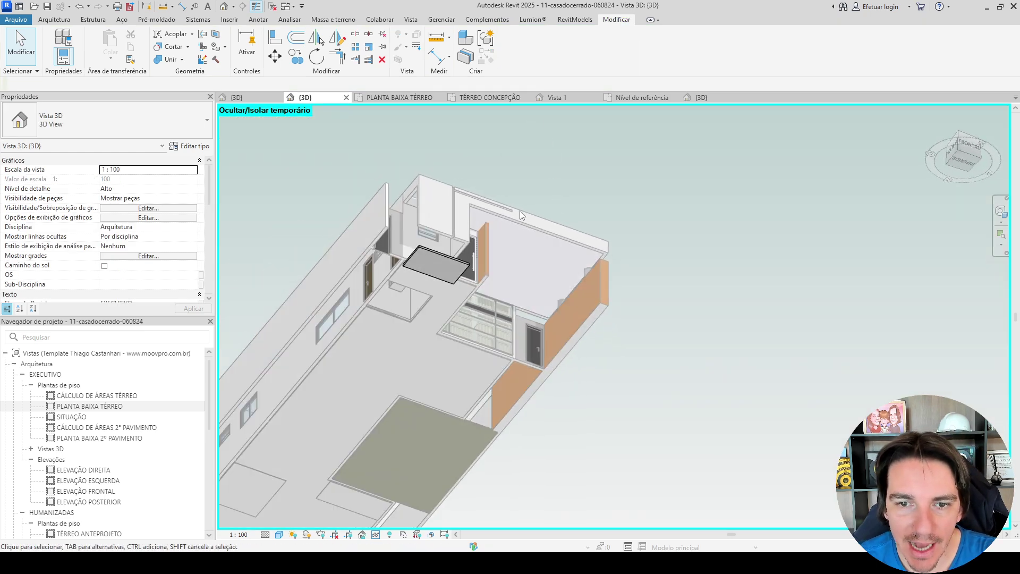
Place a Cortar Retangular ou Quadrado component with Linhas Visível turned on across the underside of the LAJE 12 cm slab.
scroll(528, 234, "up", 4)
left_click(528, 234)
key("c")
key("m")
scroll(112, 272, "down", 5)
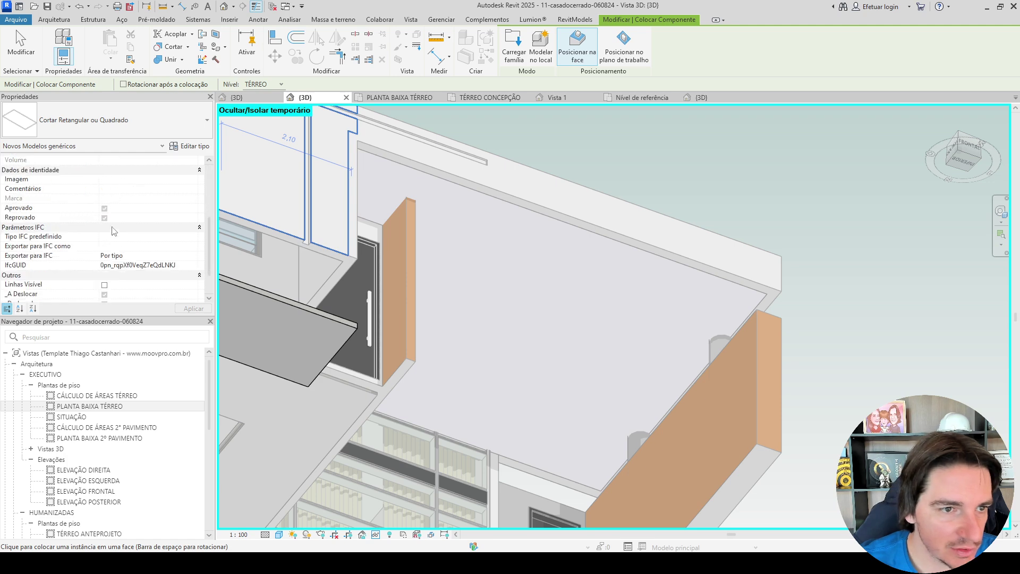
left_click(104, 246)
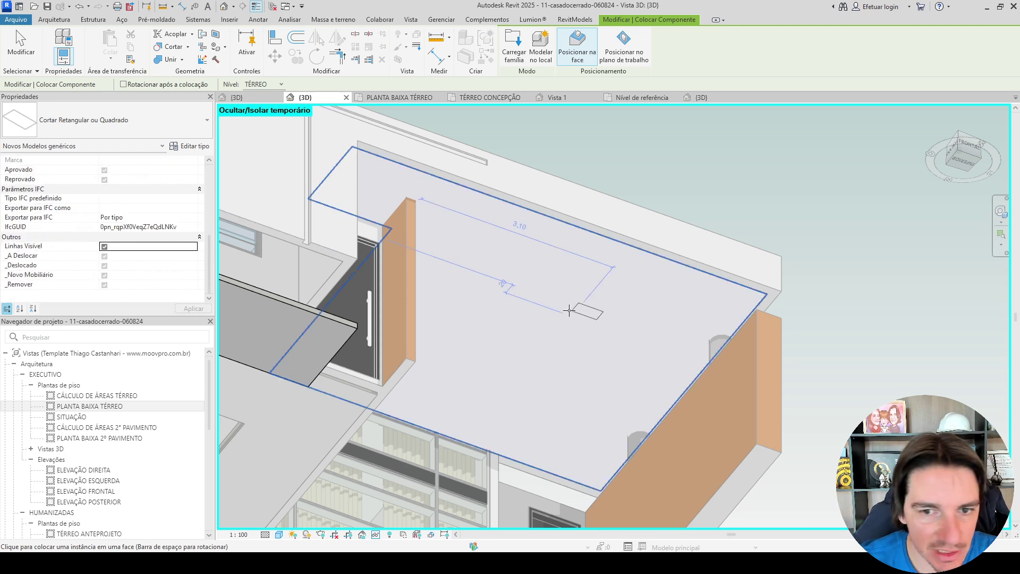
left_click(565, 288)
key("Escape")
key("Escape")
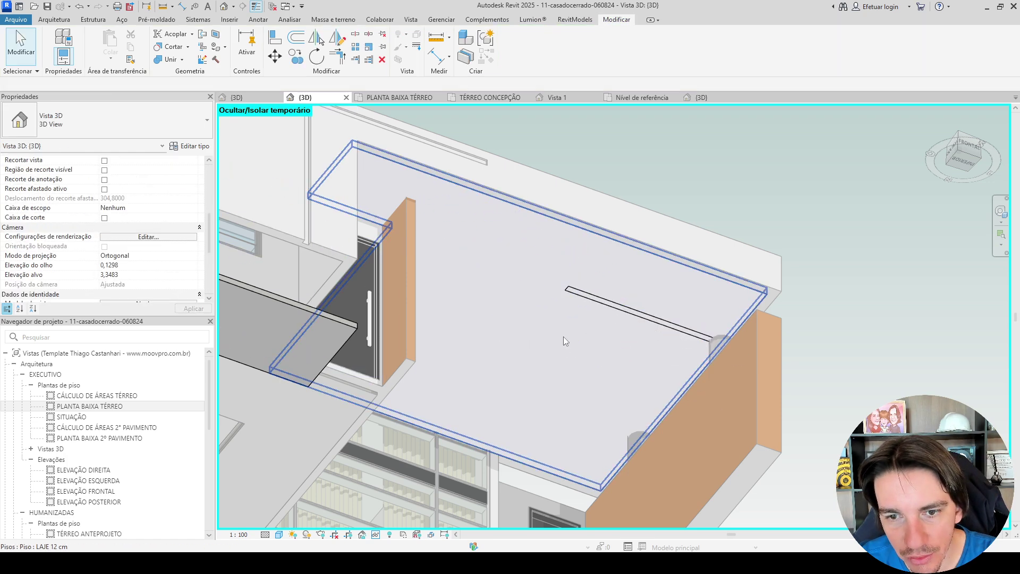
scroll(571, 337, "up", 2)
left_click(584, 274)
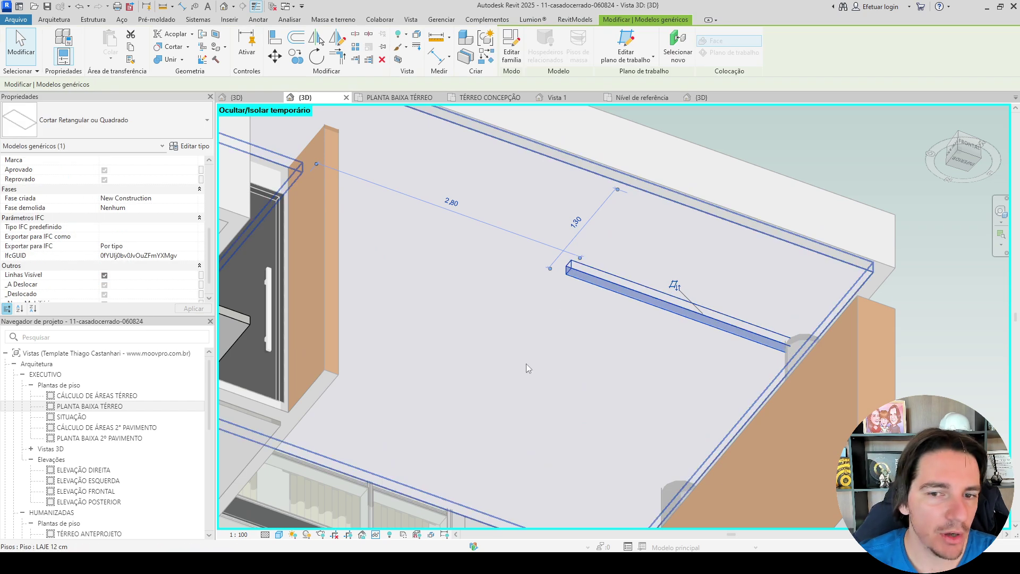
left_click(782, 142)
middle_click_drag(782, 142, 803, 456, "shift")
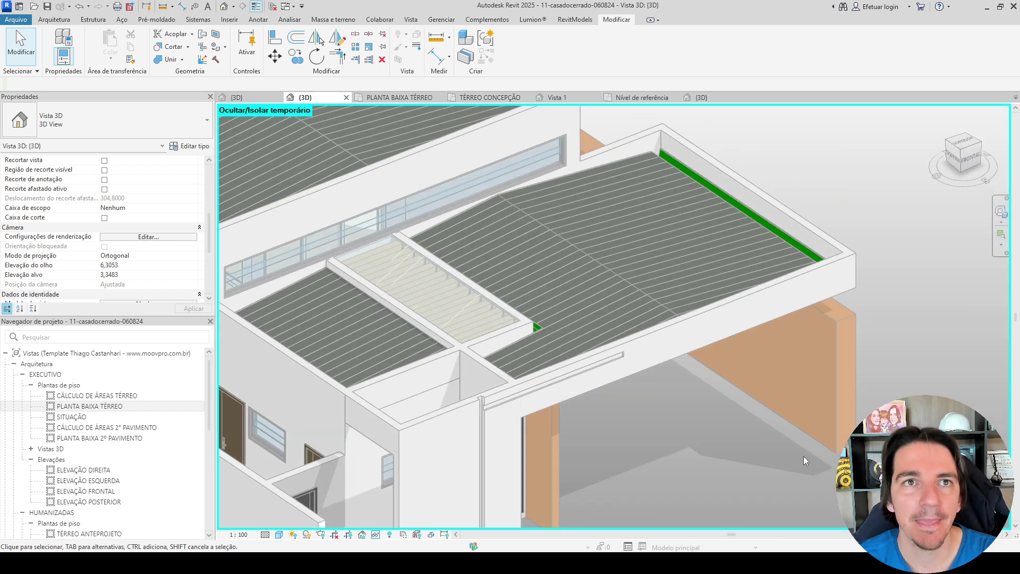